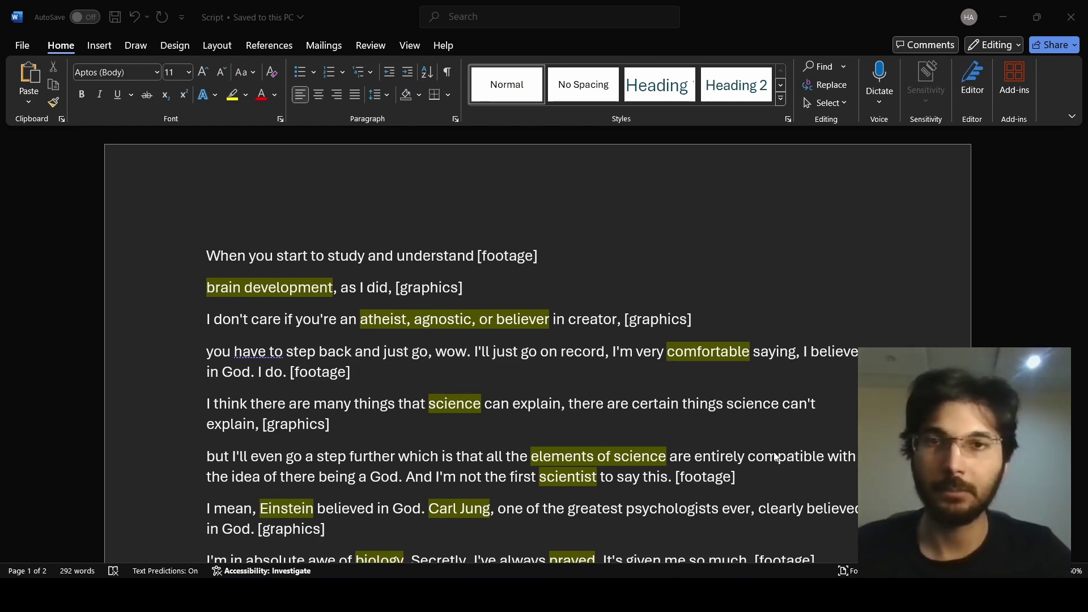
- Check the brain development sketch in the Word script's graphics table, and search PNGWing in the browser for "brain"
{"action": "left_click", "coordinate": [757, 4]}
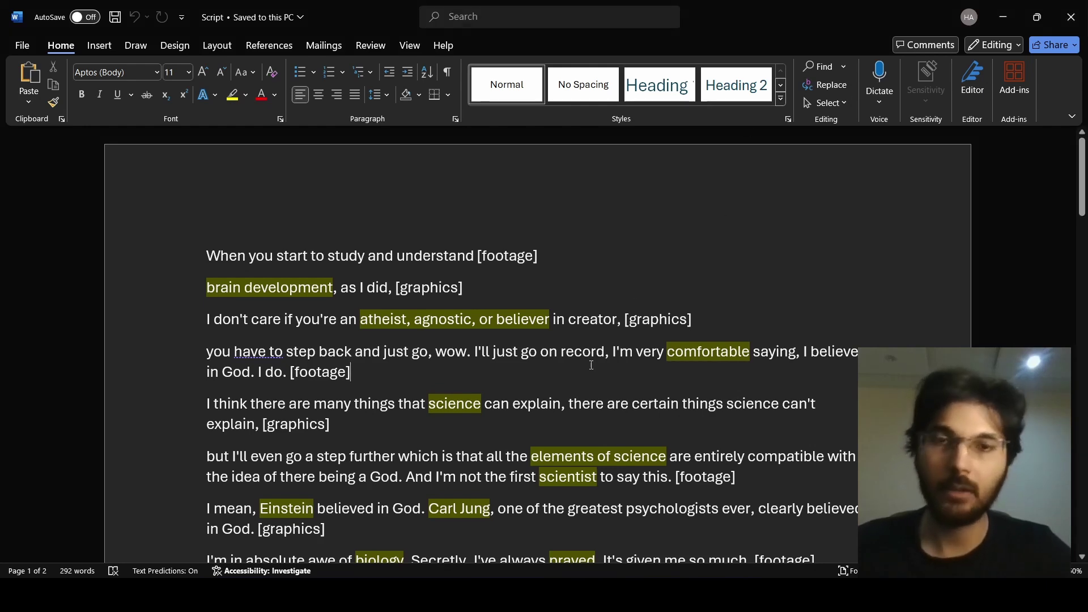
{"action": "scroll", "coordinate": [591, 365], "scroll_direction": "down", "scroll_amount": 10}
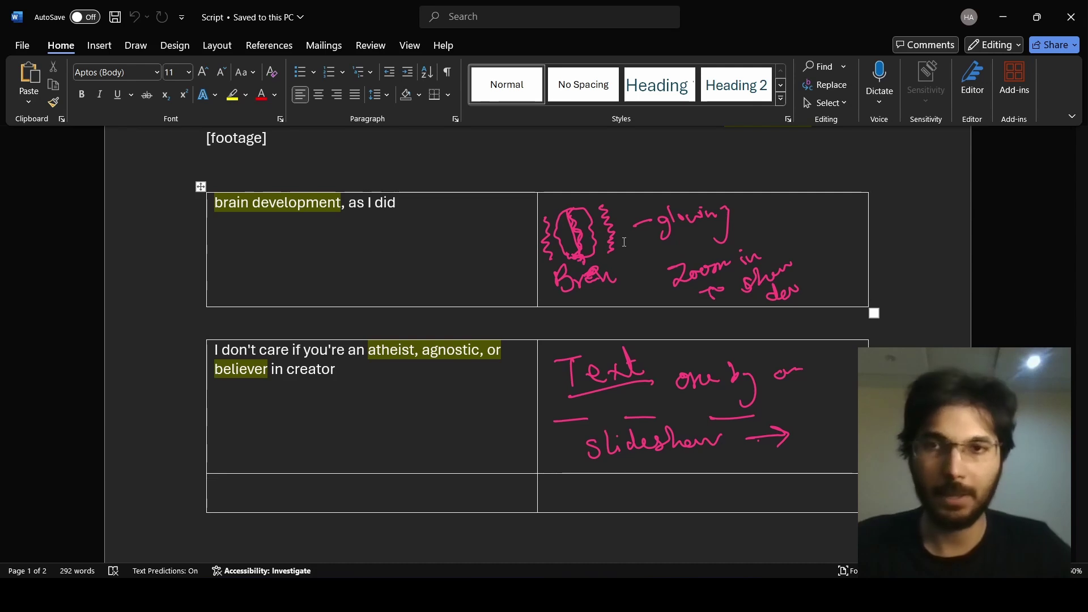
{"action": "left_click", "coordinate": [627, 592]}
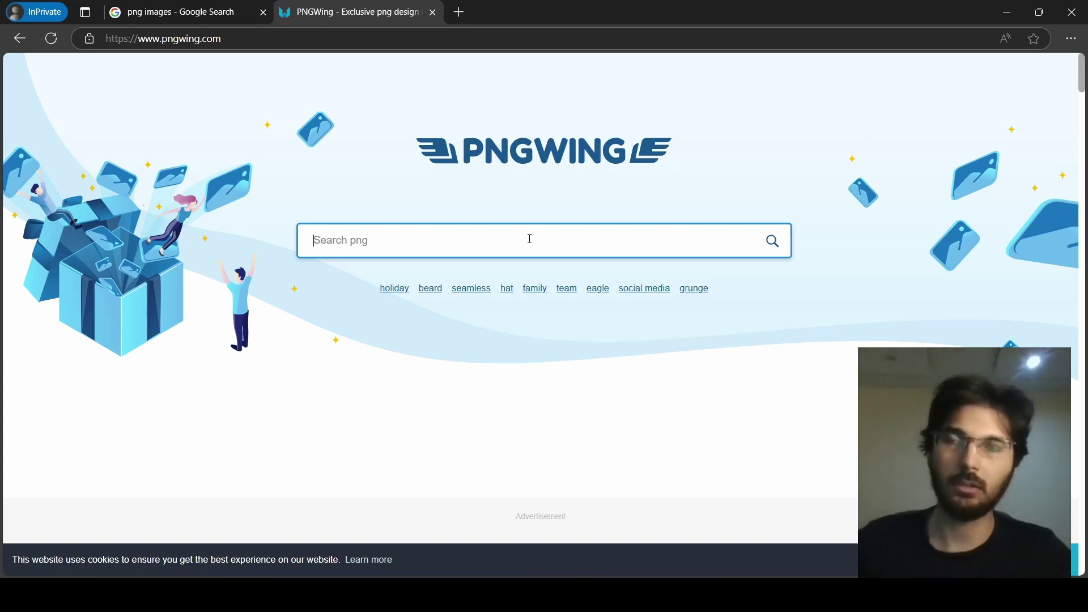
{"action": "left_click", "coordinate": [243, 39]}
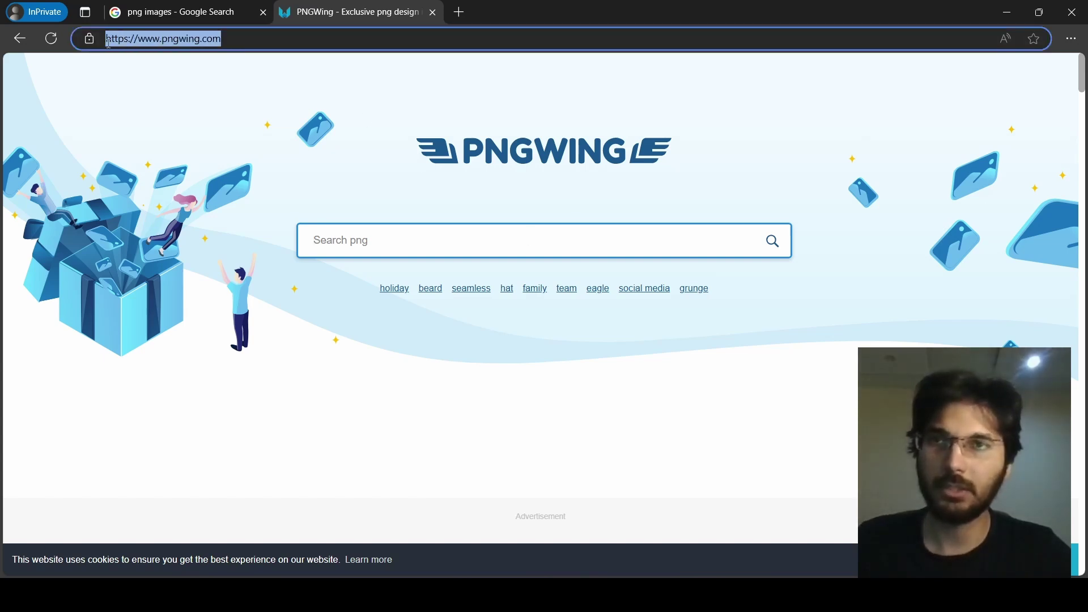
{"action": "left_click", "coordinate": [449, 245]}
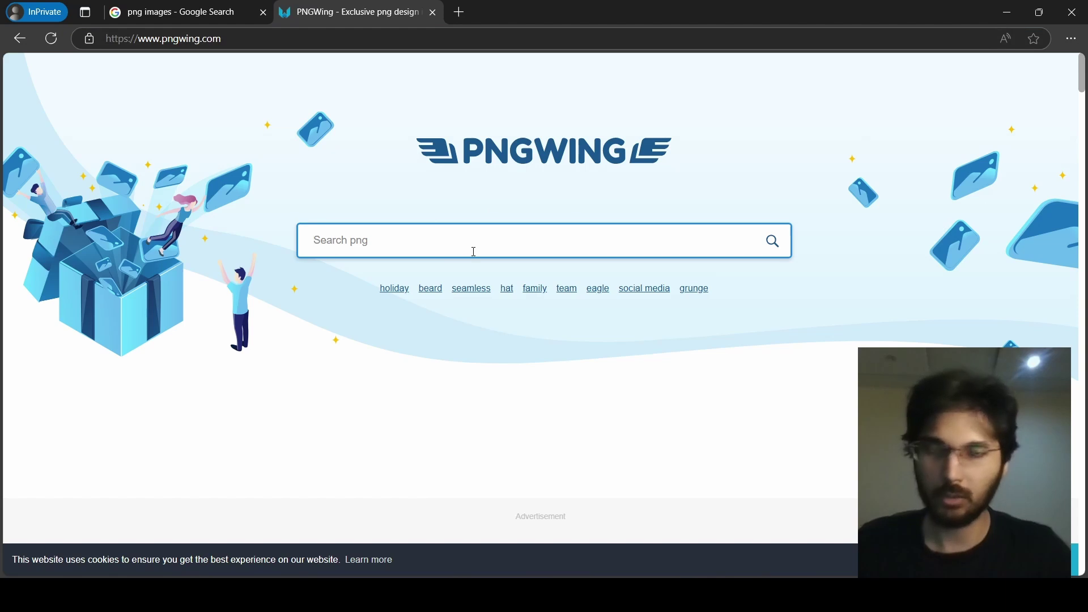
{"action": "type", "text": "brain"}
{"action": "key", "text": "Return"}
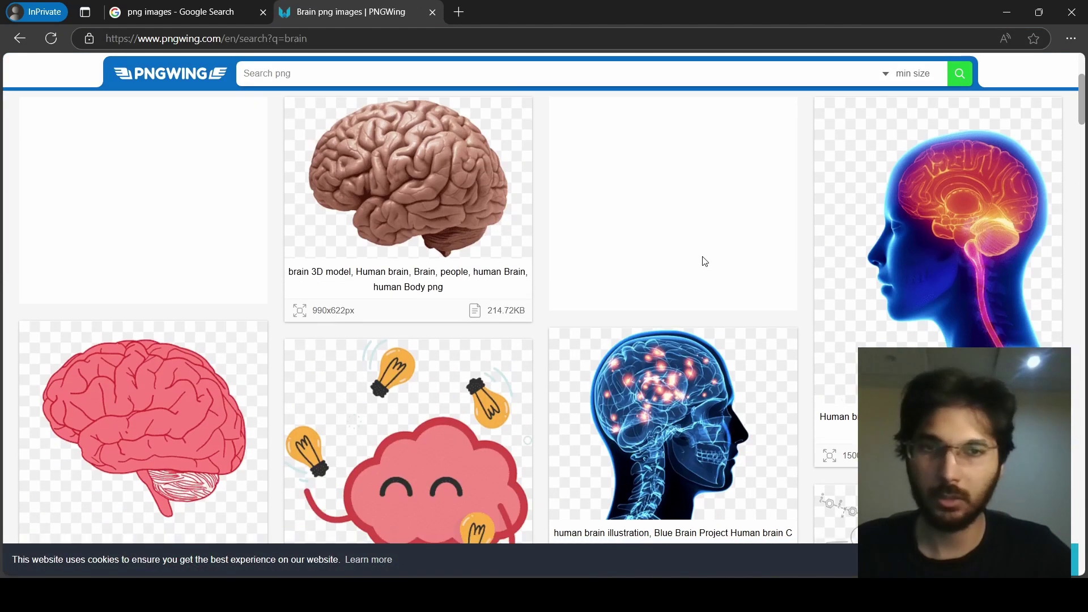
- Browse the brain image results for a picture that suits the brain development graphic
{"action": "scroll", "coordinate": [705, 261], "scroll_direction": "down", "scroll_amount": 3}
{"action": "scroll", "coordinate": [705, 261], "scroll_direction": "down", "scroll_amount": 5}
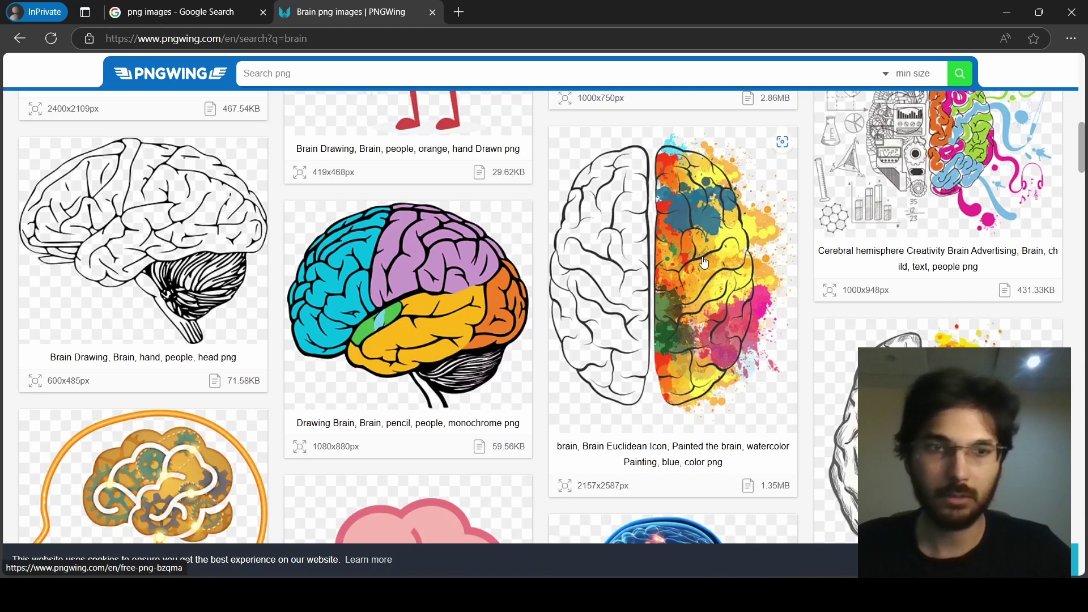
{"action": "scroll", "coordinate": [704, 261], "scroll_direction": "down", "scroll_amount": 5}
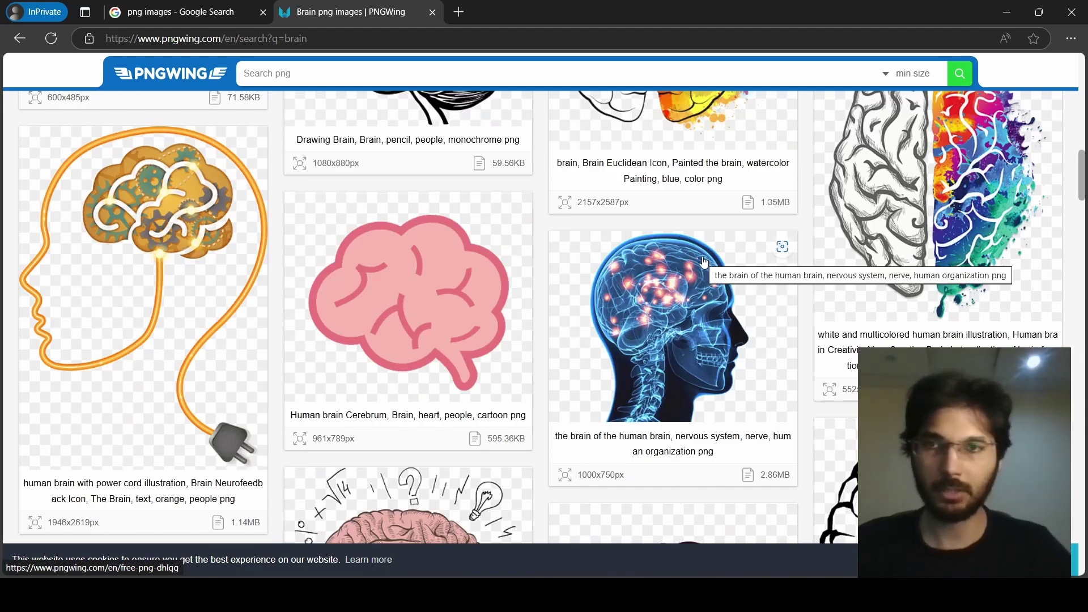
{"action": "scroll", "coordinate": [705, 261], "scroll_direction": "down", "scroll_amount": 5}
{"action": "scroll", "coordinate": [629, 306], "scroll_direction": "down", "scroll_amount": 3}
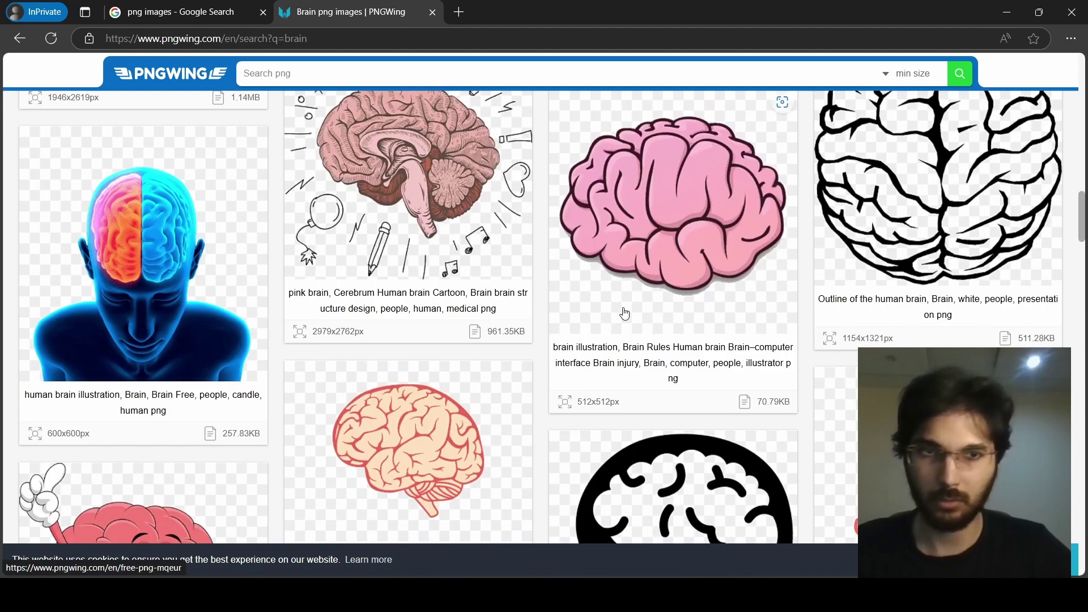
{"action": "scroll", "coordinate": [629, 306], "scroll_direction": "down", "scroll_amount": 5}
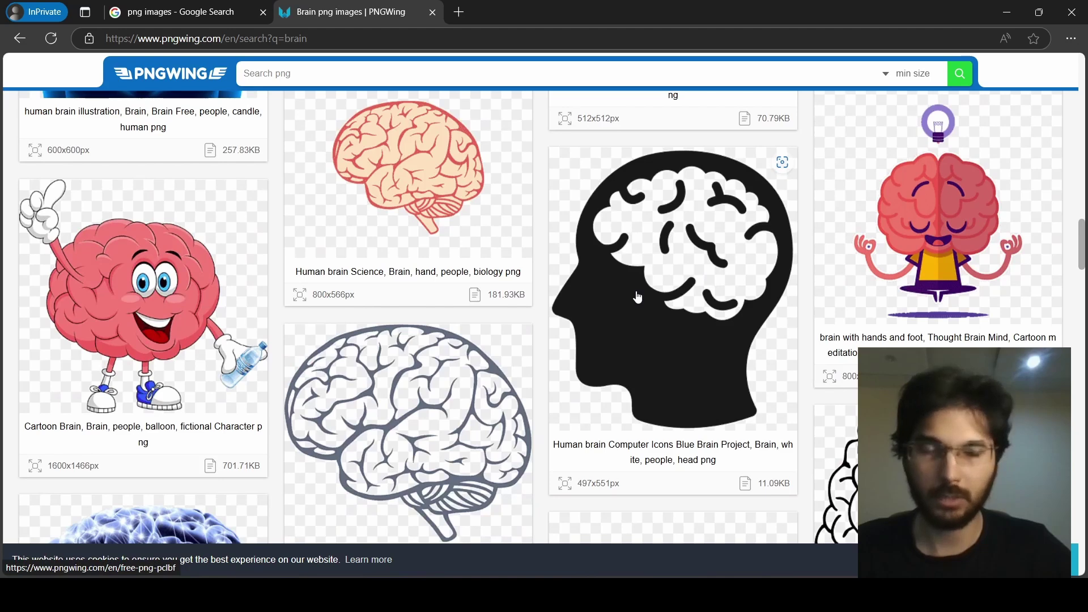
{"action": "scroll", "coordinate": [638, 296], "scroll_direction": "down", "scroll_amount": 7}
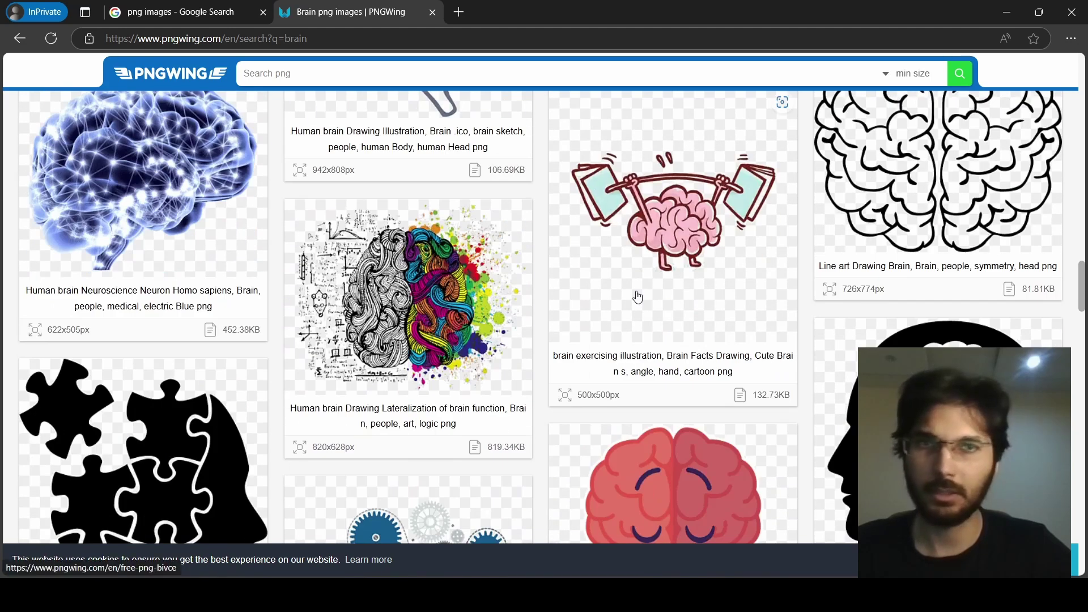
{"action": "scroll", "coordinate": [638, 296], "scroll_direction": "down", "scroll_amount": 4}
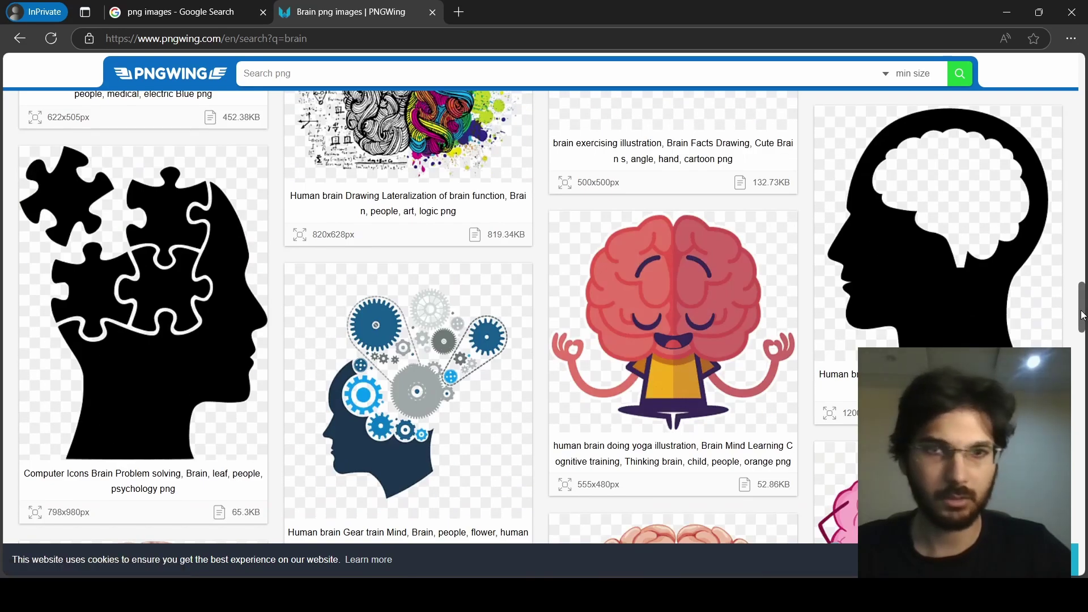
{"action": "left_click_drag", "start_coordinate": [1083, 312], "coordinate": [1084, 91]}
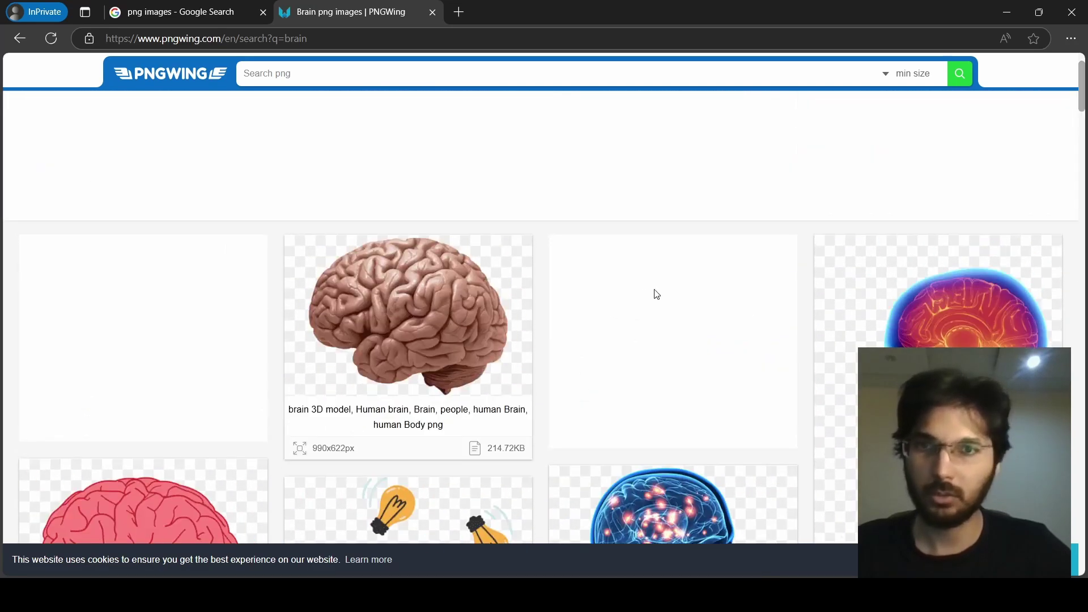
{"action": "scroll", "coordinate": [751, 313], "scroll_direction": "down", "scroll_amount": 10}
{"action": "scroll", "coordinate": [752, 316], "scroll_direction": "down", "scroll_amount": 15}
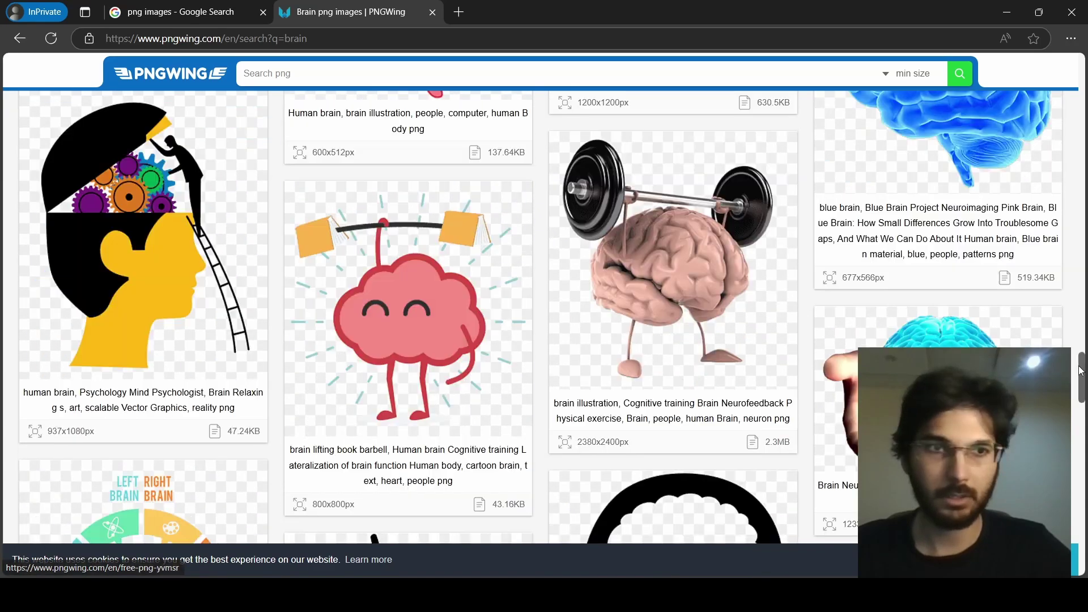
{"action": "left_click_drag", "start_coordinate": [1083, 371], "coordinate": [1084, 94]}
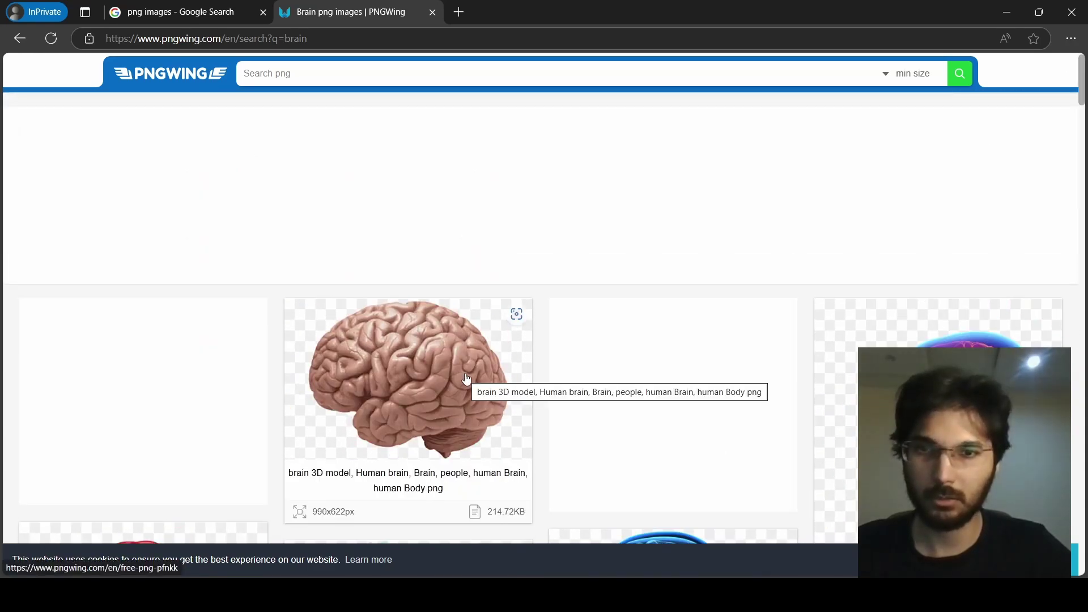
{"action": "scroll", "coordinate": [444, 425], "scroll_direction": "down", "scroll_amount": 5}
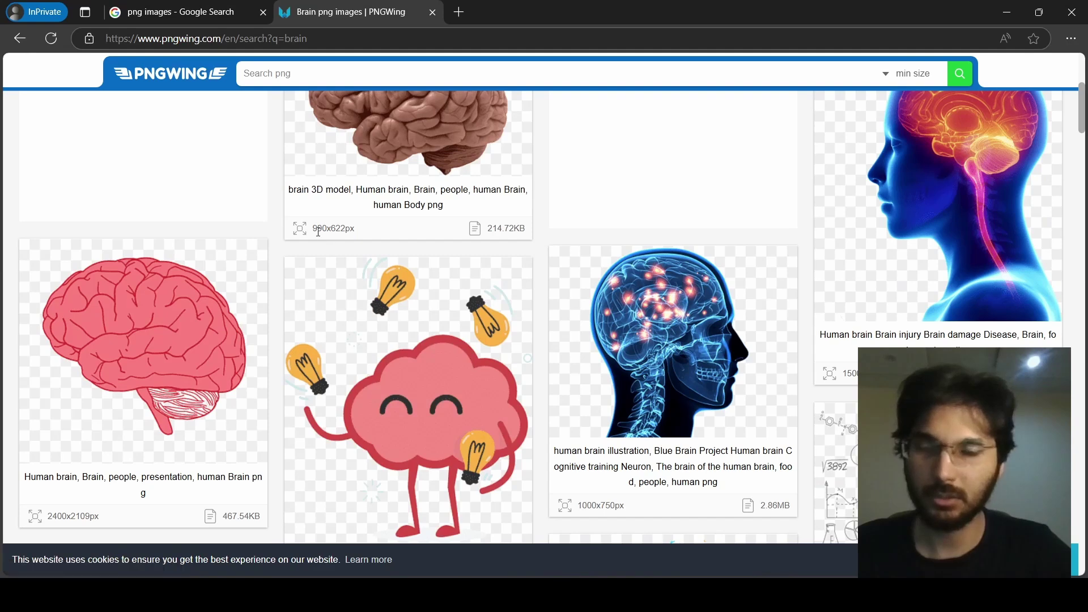
{"action": "scroll", "coordinate": [489, 325], "scroll_direction": "down", "scroll_amount": 10}
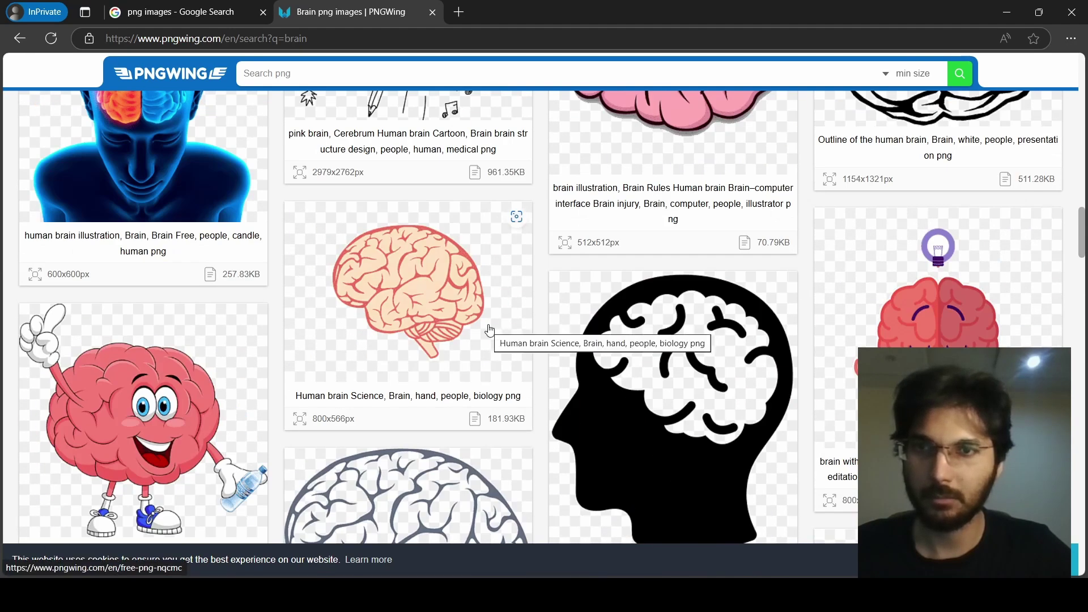
{"action": "scroll", "coordinate": [491, 329], "scroll_direction": "down", "scroll_amount": 5}
{"action": "scroll", "coordinate": [490, 329], "scroll_direction": "up", "scroll_amount": 9}
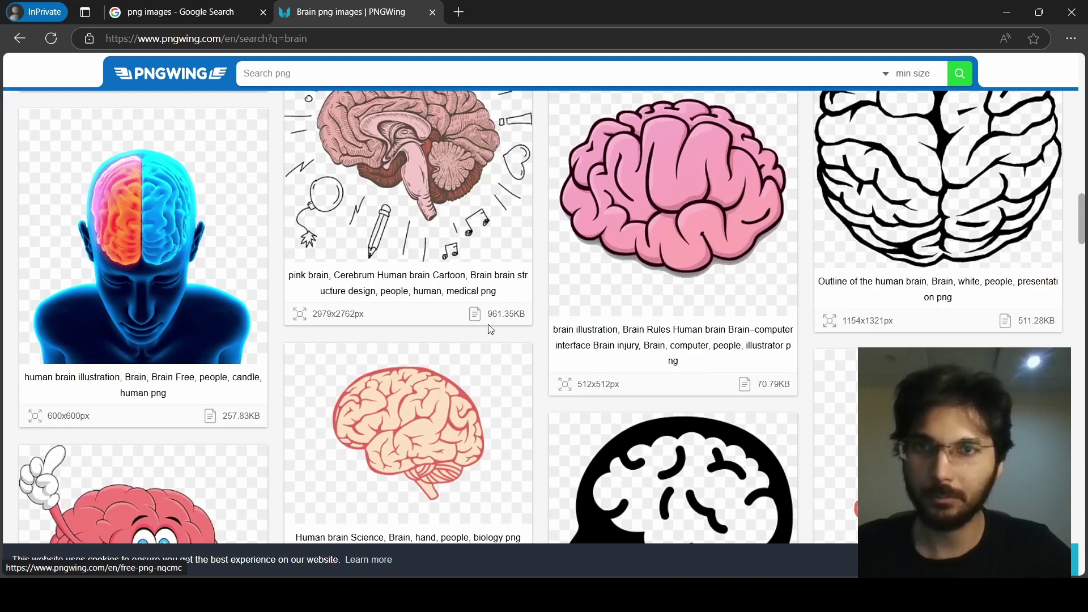
{"action": "scroll", "coordinate": [490, 330], "scroll_direction": "down", "scroll_amount": 10}
{"action": "scroll", "coordinate": [491, 330], "scroll_direction": "down", "scroll_amount": 14}
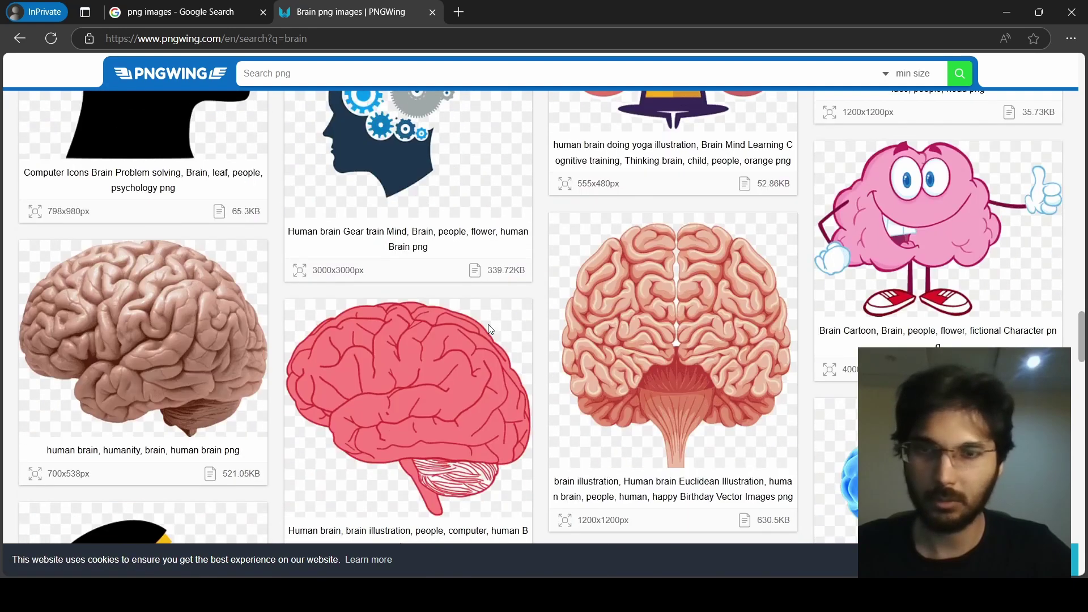
{"action": "scroll", "coordinate": [139, 345], "scroll_direction": "down", "scroll_amount": 3}
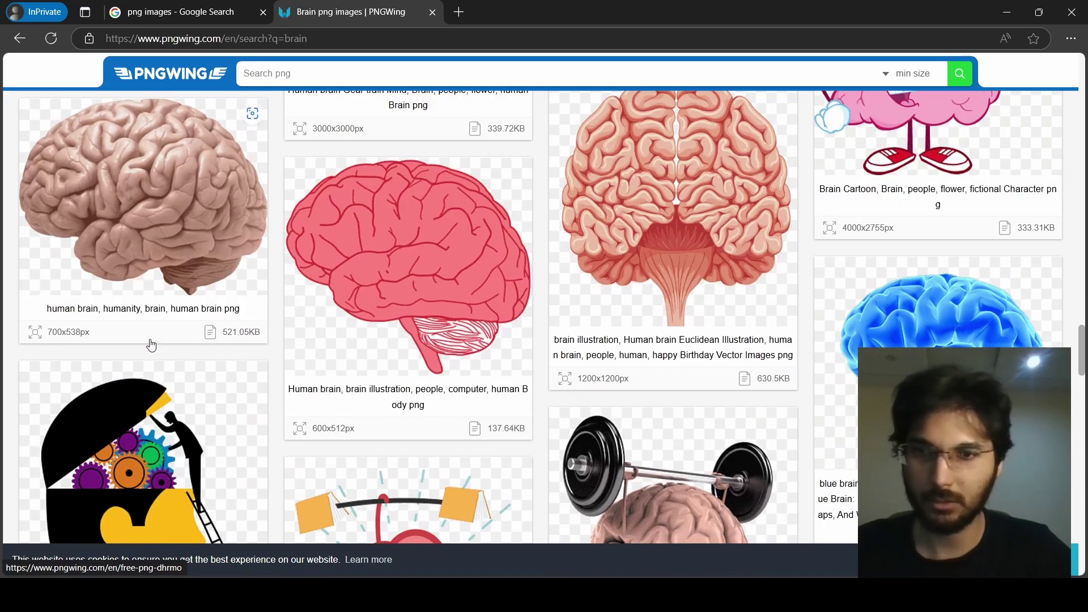
{"action": "scroll", "coordinate": [584, 289], "scroll_direction": "down", "scroll_amount": 10}
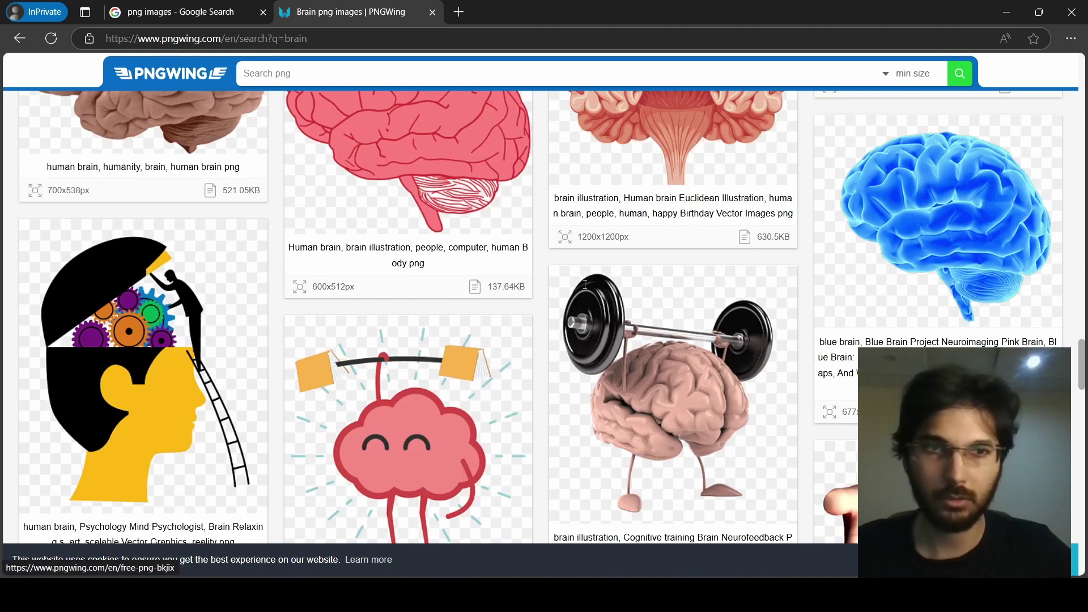
{"action": "scroll", "coordinate": [587, 293], "scroll_direction": "down", "scroll_amount": 4}
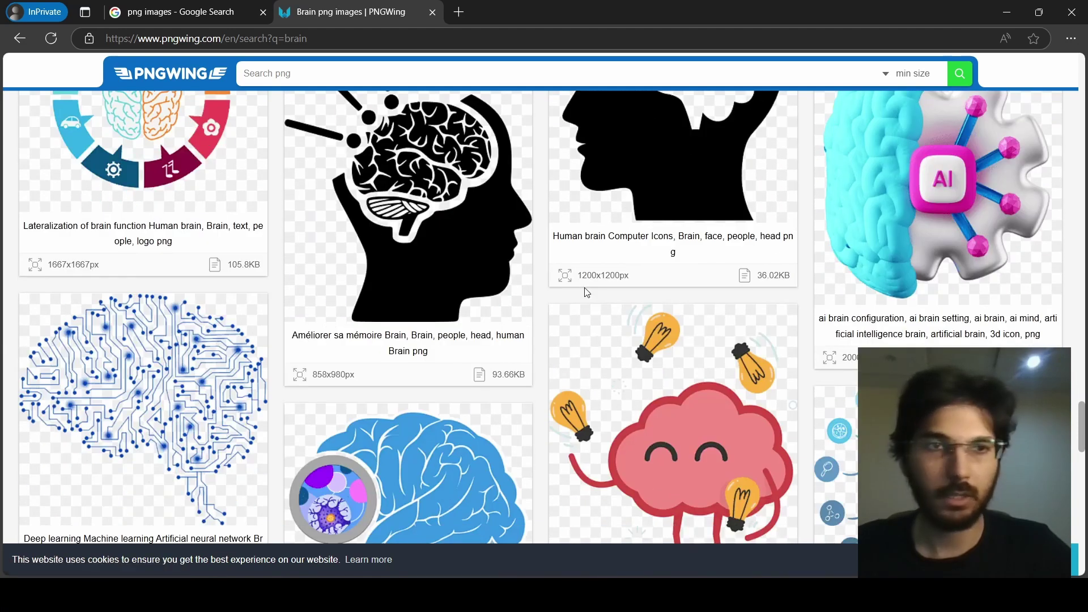
- Open the 990x622px brain 3D model PNG from the search results and go to its download page
{"action": "left_click_drag", "start_coordinate": [1082, 426], "coordinate": [1077, 112]}
{"action": "scroll", "coordinate": [457, 250], "scroll_direction": "up", "scroll_amount": 4}
{"action": "left_click", "coordinate": [457, 250]}
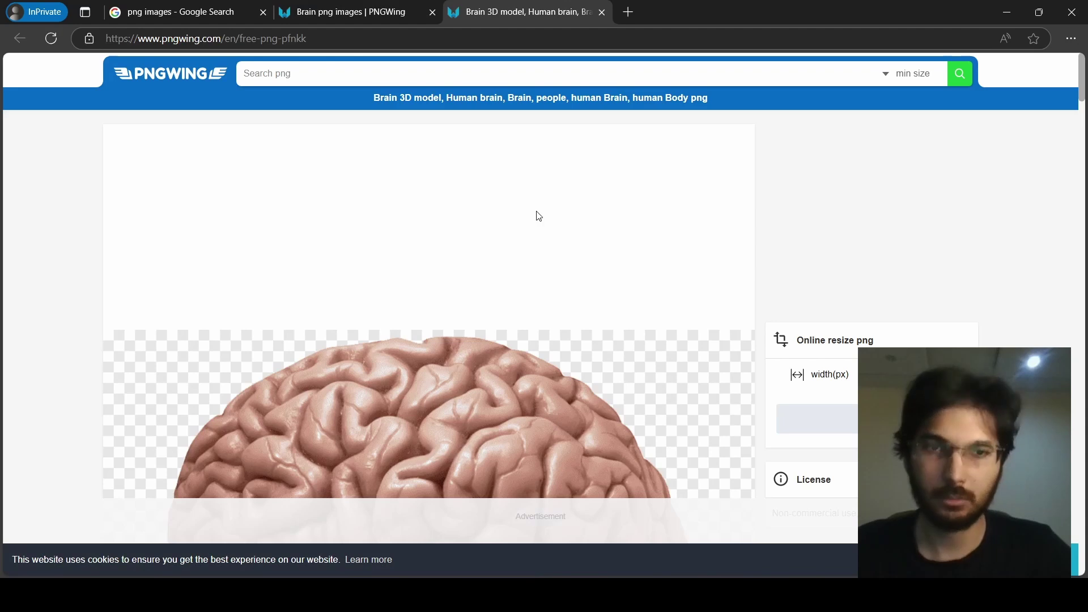
{"action": "scroll", "coordinate": [539, 216], "scroll_direction": "down", "scroll_amount": 12}
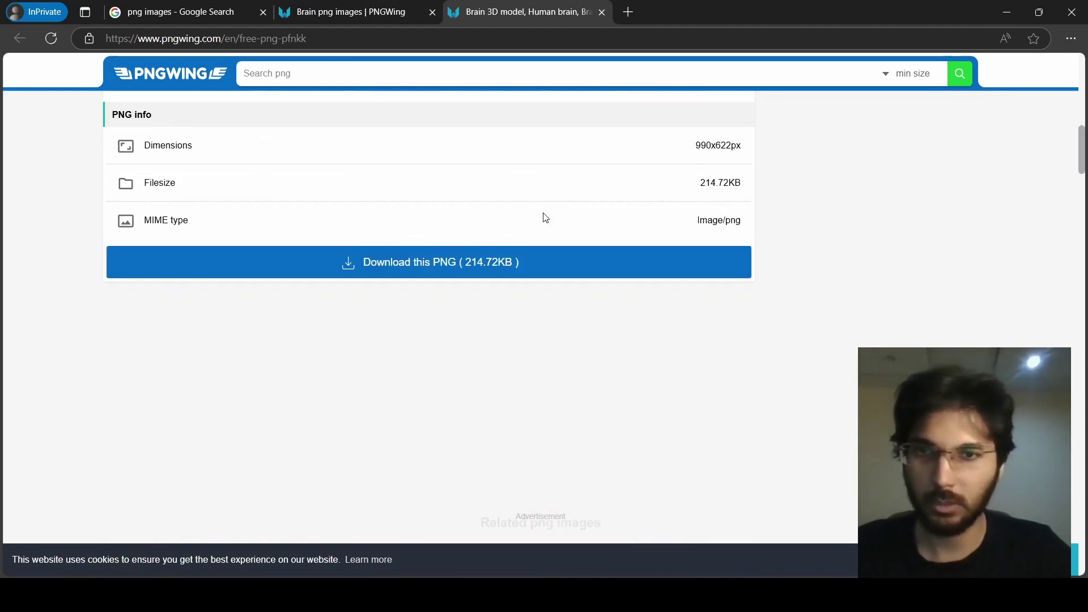
{"action": "left_click", "coordinate": [425, 264]}
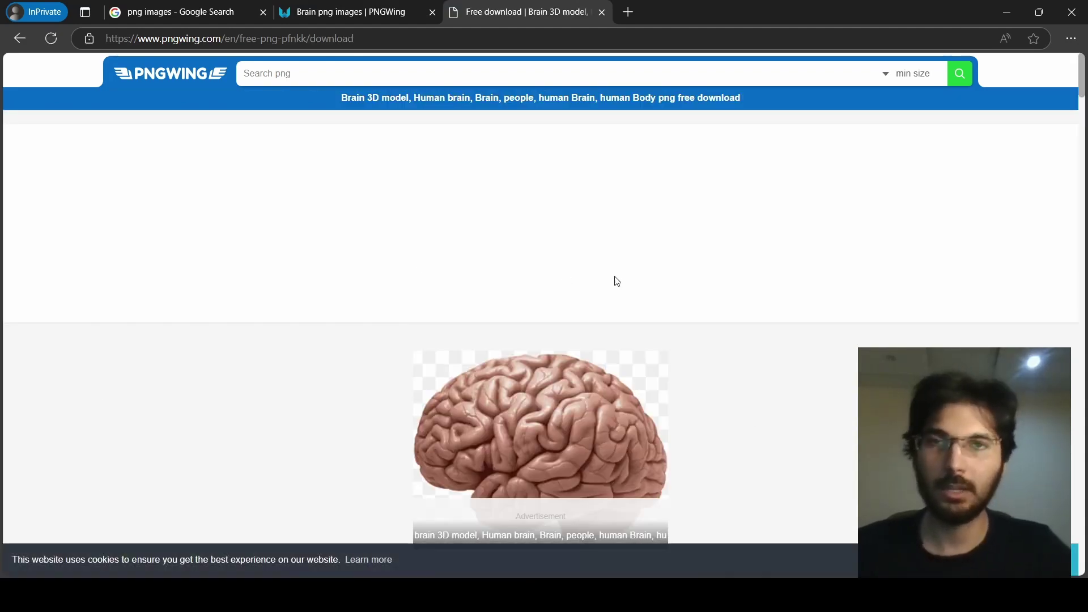
{"action": "scroll", "coordinate": [615, 269], "scroll_direction": "down", "scroll_amount": 5}
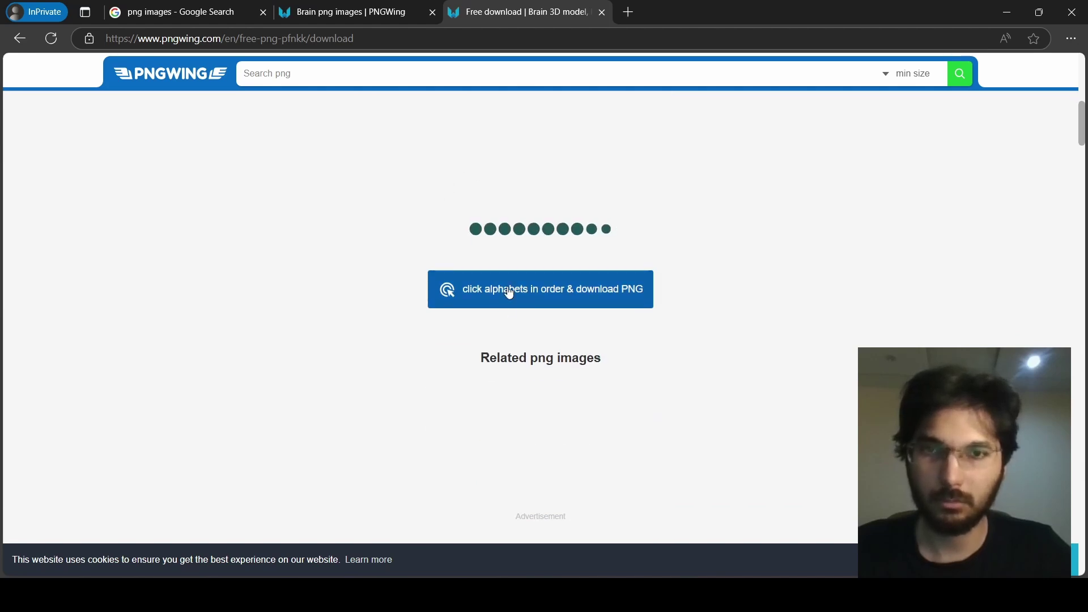
- Download the brain PNG by completing the character-order verification, and dismiss the list of downloads
{"action": "left_click", "coordinate": [536, 289]}
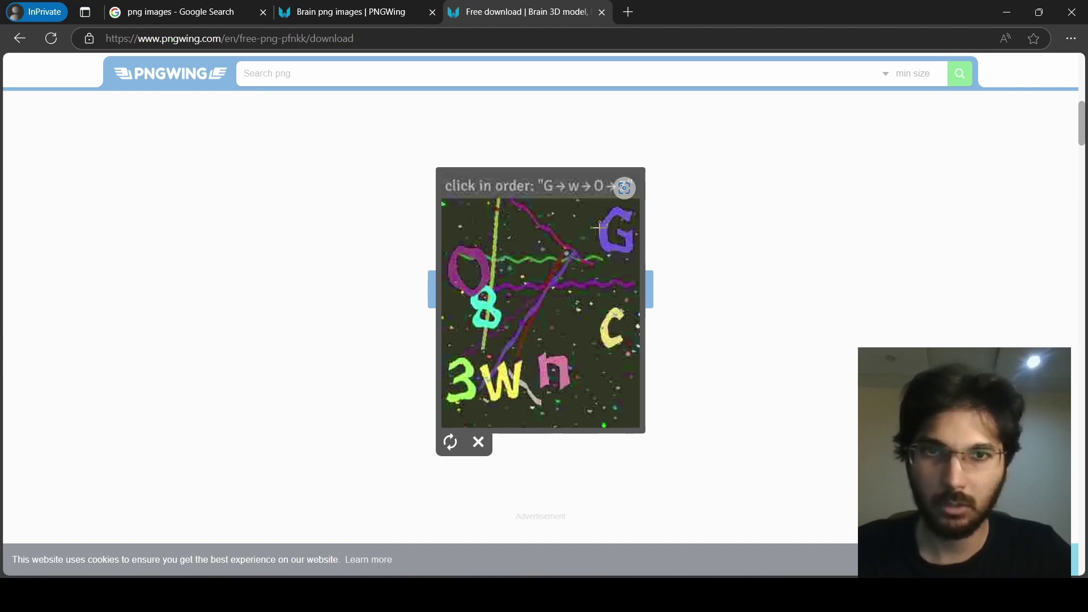
{"action": "left_click", "coordinate": [491, 386]}
{"action": "left_click", "coordinate": [462, 274]}
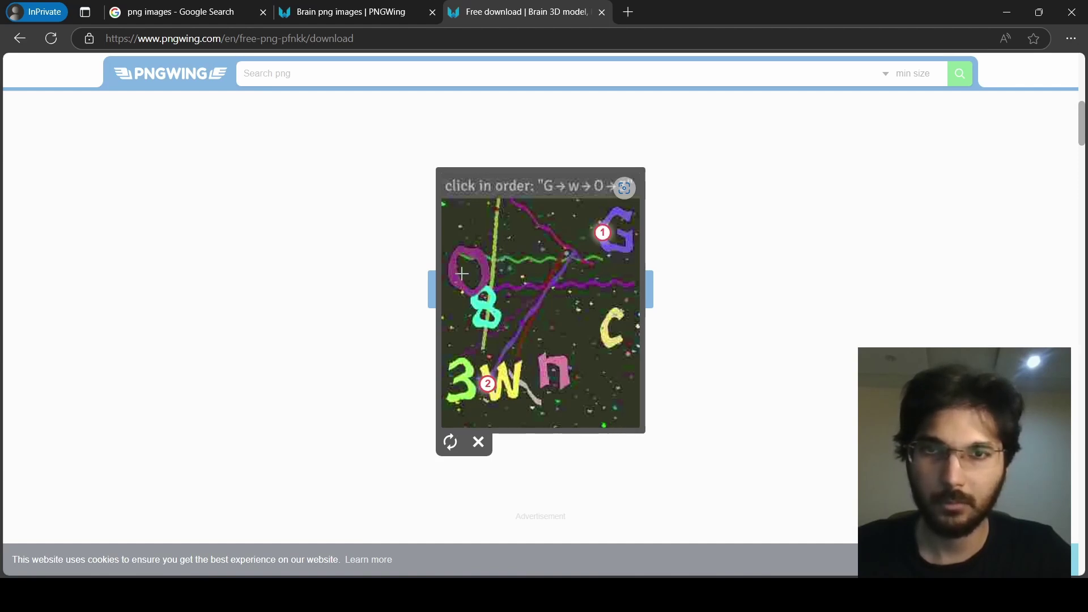
{"action": "left_click", "coordinate": [492, 313]}
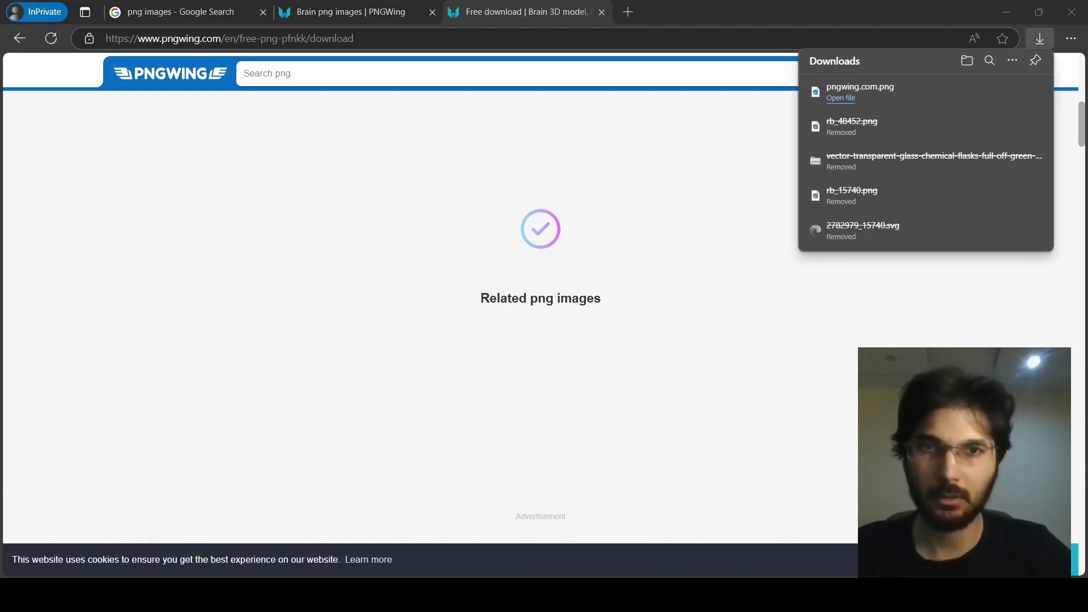
{"action": "left_click", "coordinate": [708, 392]}
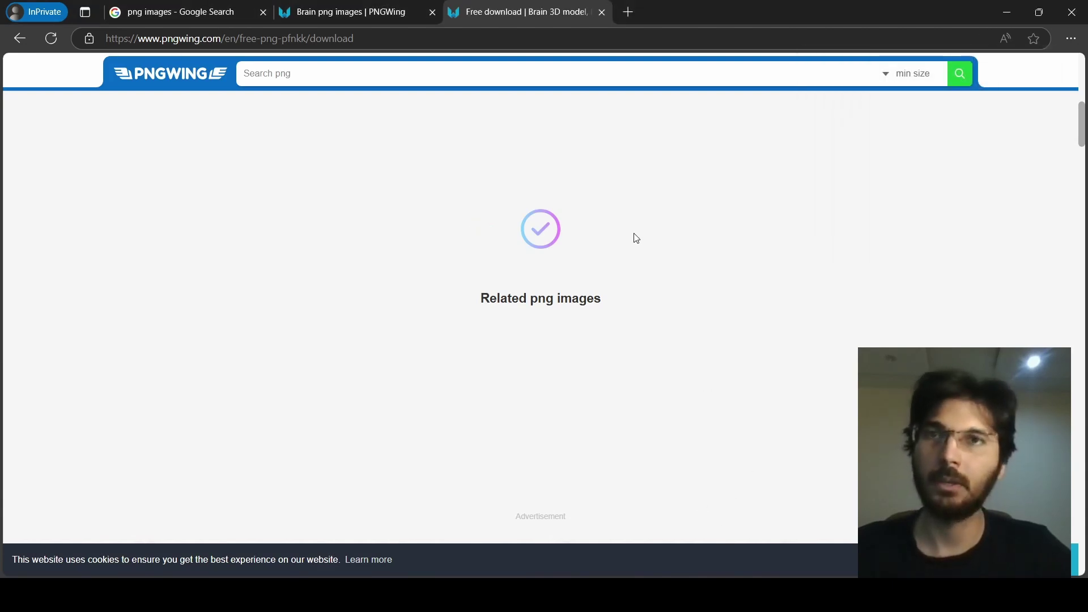
- Close the brain image's download page and switch back to the script in Word
{"action": "left_click", "coordinate": [352, 11]}
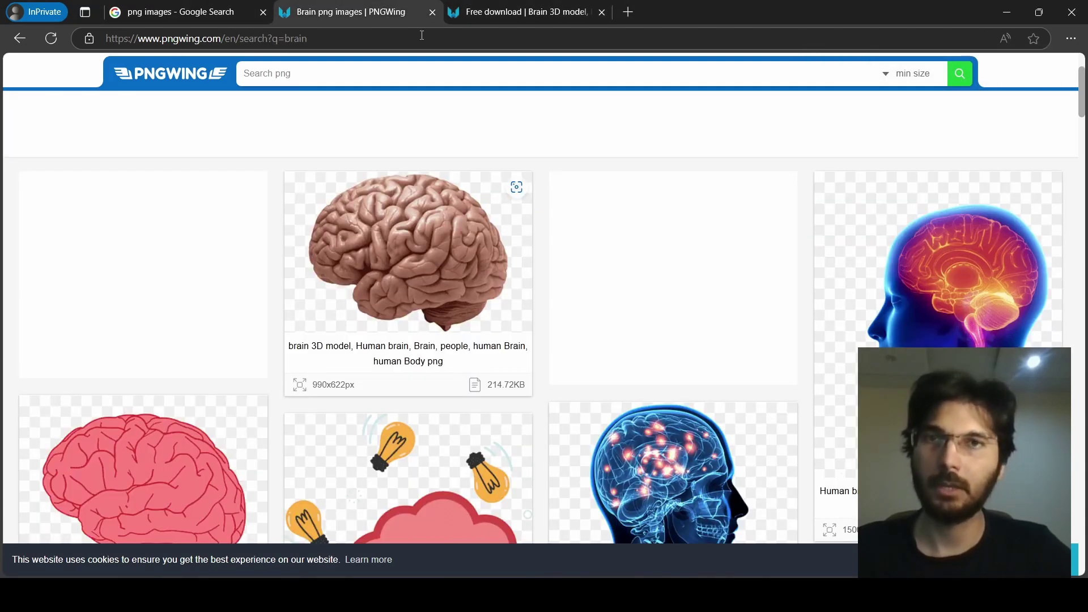
{"action": "left_click", "coordinate": [602, 13]}
{"action": "key", "text": "alt+Tab"}
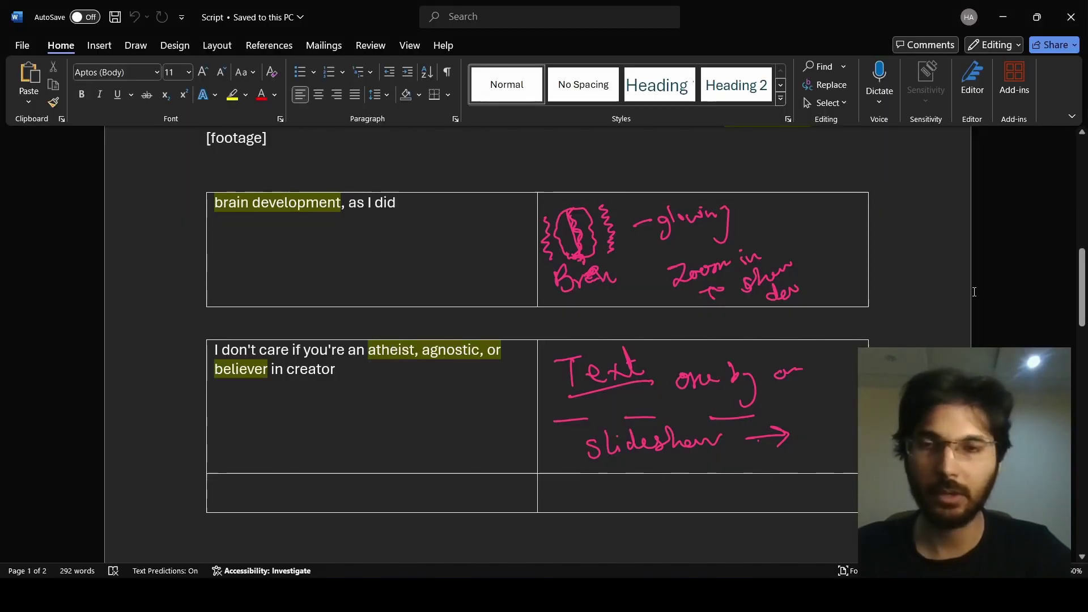
- Review the sketched graphics in the script's table, from the atheist, agnostic, or believer row to the science row
{"action": "scroll", "coordinate": [974, 292], "scroll_direction": "down", "scroll_amount": 3}
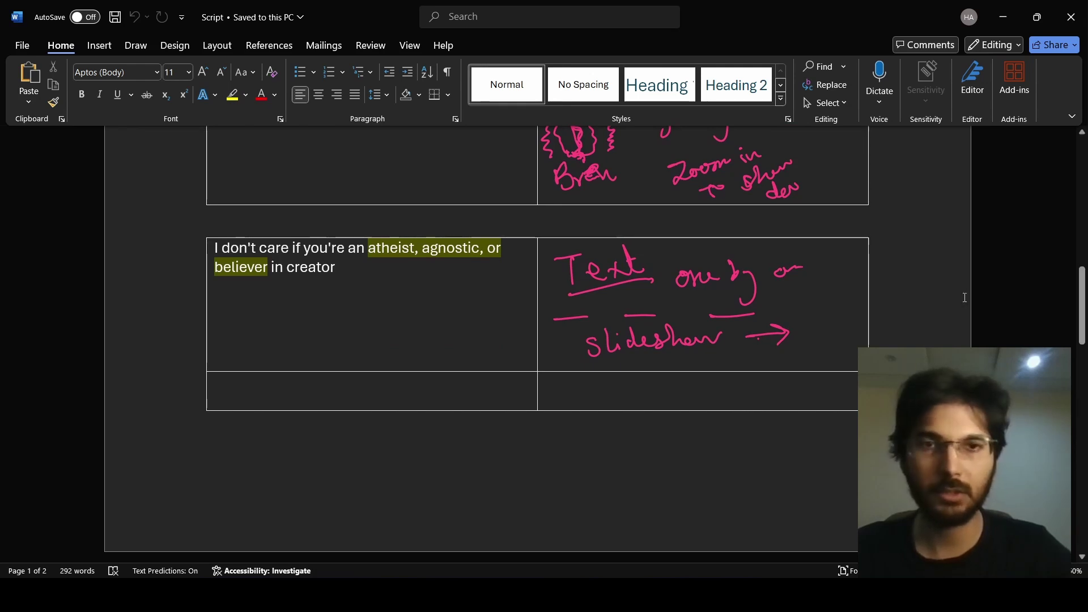
{"action": "scroll", "coordinate": [901, 299], "scroll_direction": "down", "scroll_amount": 3}
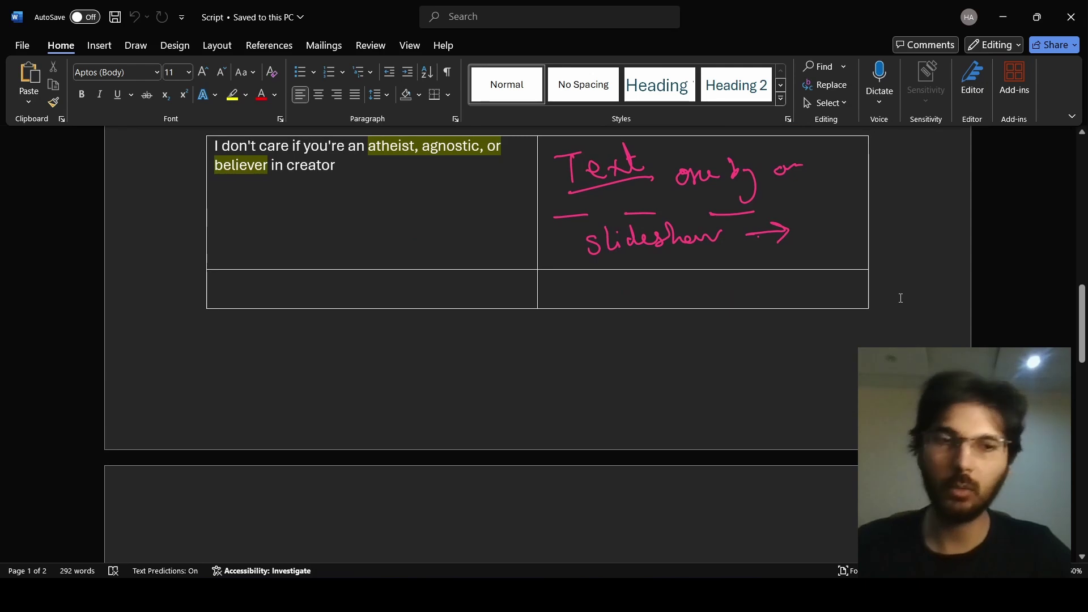
{"action": "scroll", "coordinate": [901, 298], "scroll_direction": "down", "scroll_amount": 7}
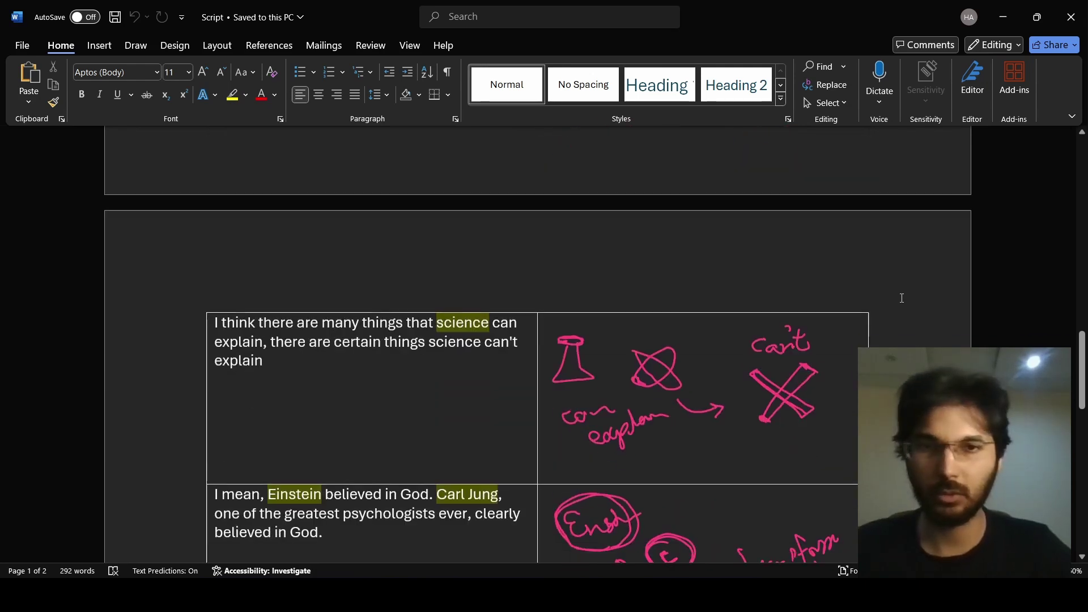
- Check the sketches in the script's science row, switch back to PNGWing in the browser, and search for science images
{"action": "scroll", "coordinate": [902, 298], "scroll_direction": "down", "scroll_amount": 4}
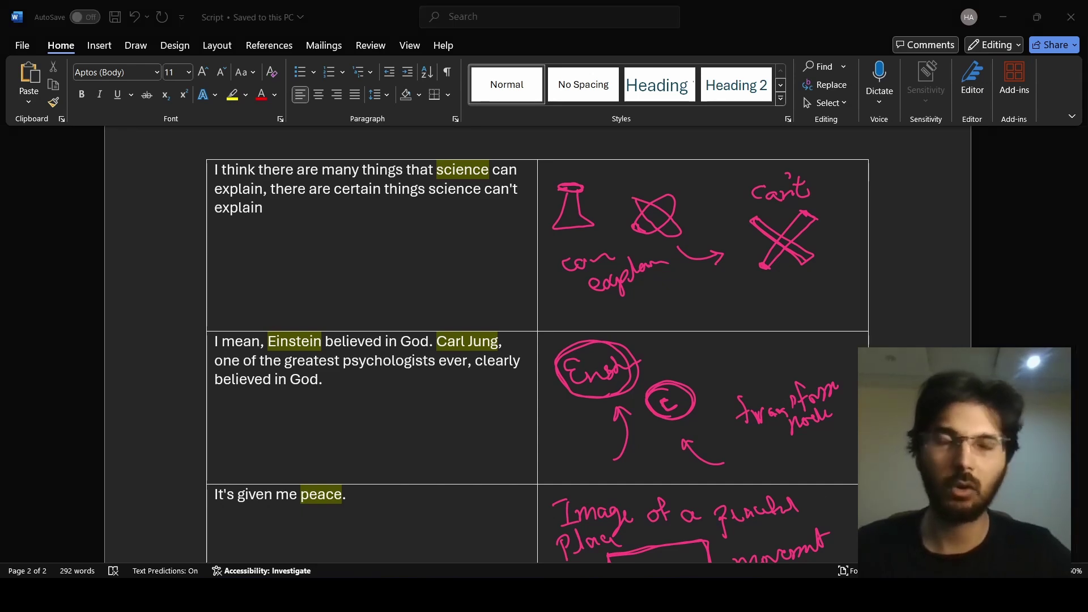
{"action": "key", "text": "alt+Tab"}
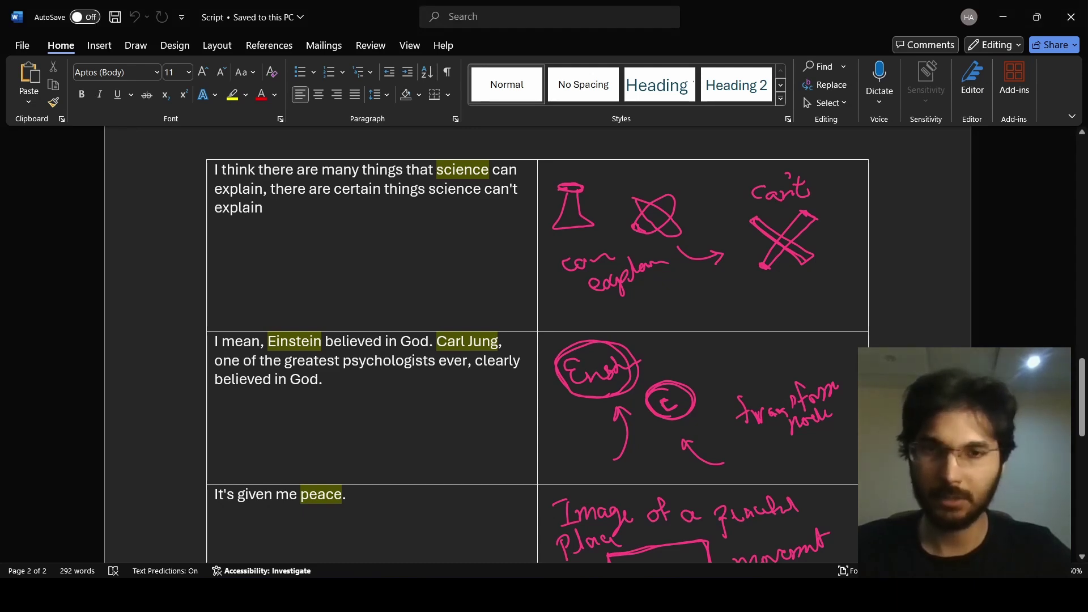
{"action": "key", "text": "alt+Tab"}
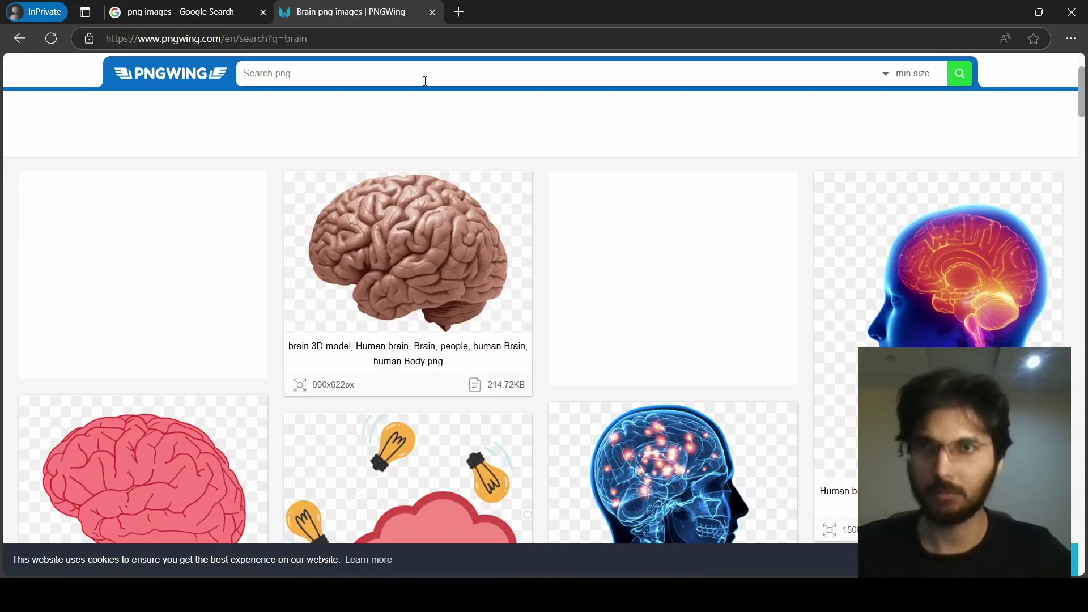
{"action": "type", "text": "science"}
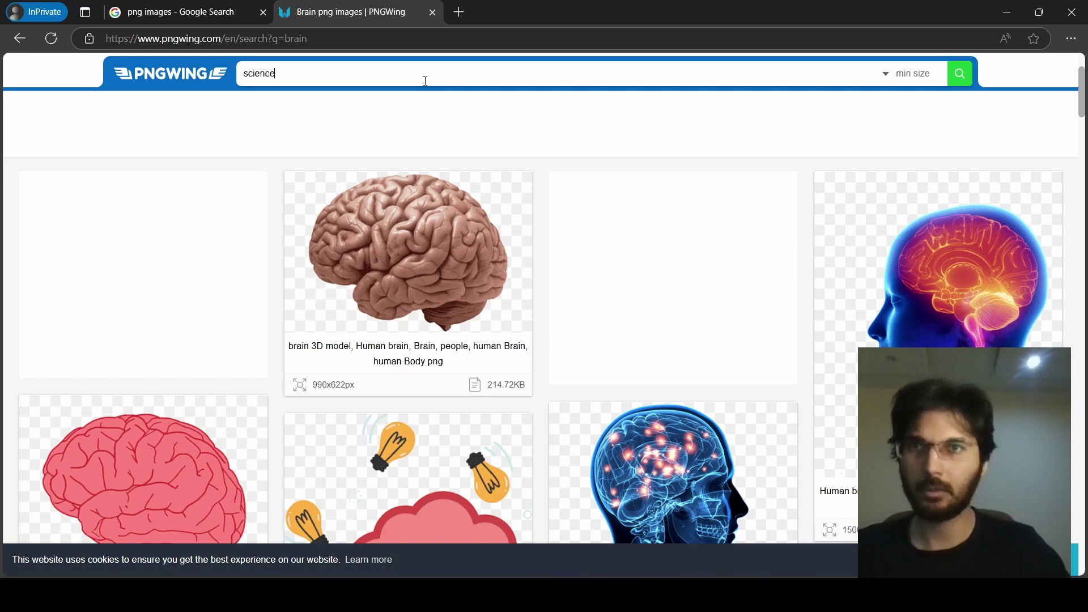
{"action": "key", "text": "Return"}
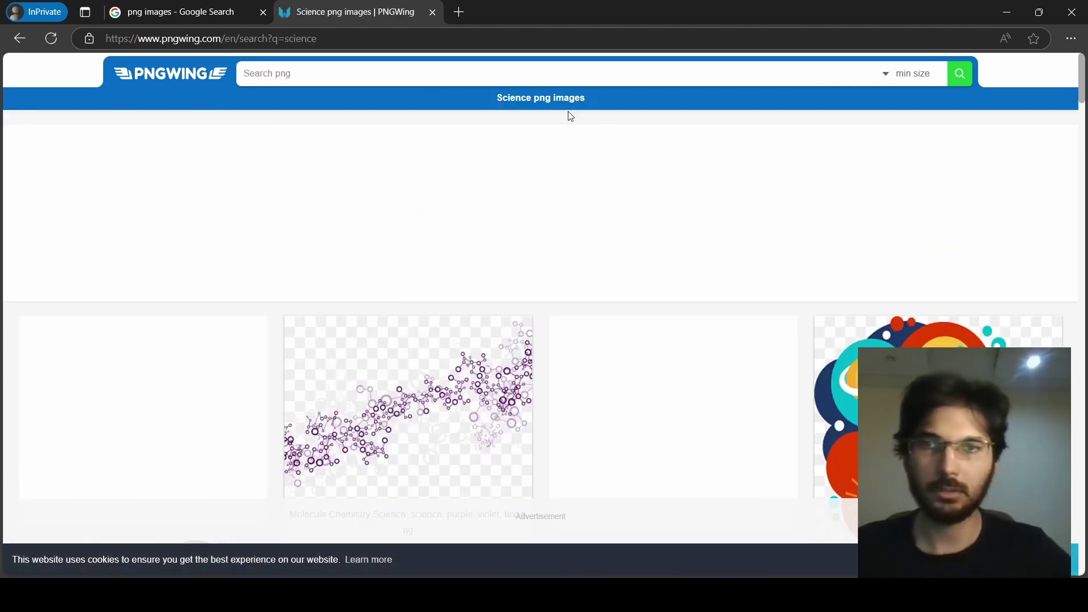
- Find the black 800x899px Atom Science Symbol Molecule PNG in the science results and open its page
{"action": "scroll", "coordinate": [608, 139], "scroll_direction": "down", "scroll_amount": 15}
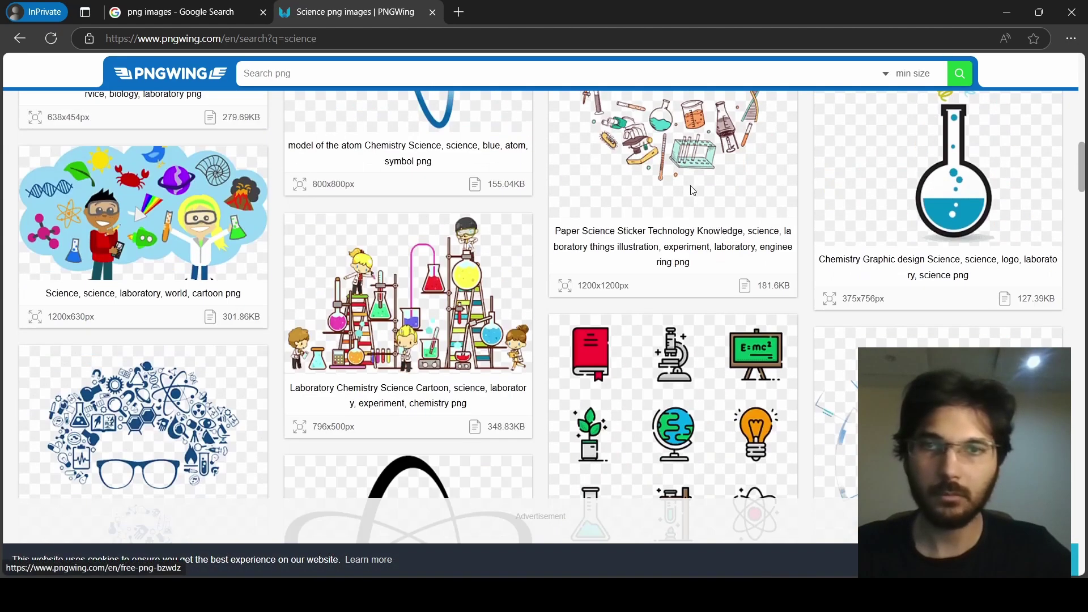
{"action": "scroll", "coordinate": [696, 191], "scroll_direction": "up", "scroll_amount": 10}
{"action": "scroll", "coordinate": [696, 192], "scroll_direction": "down", "scroll_amount": 11}
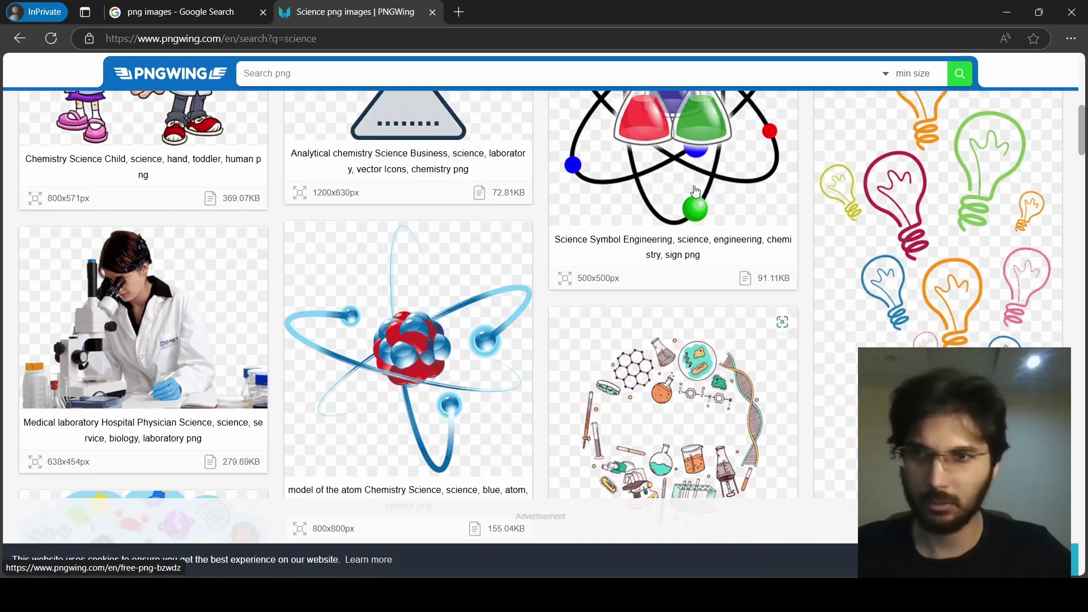
{"action": "scroll", "coordinate": [696, 192], "scroll_direction": "down", "scroll_amount": 1}
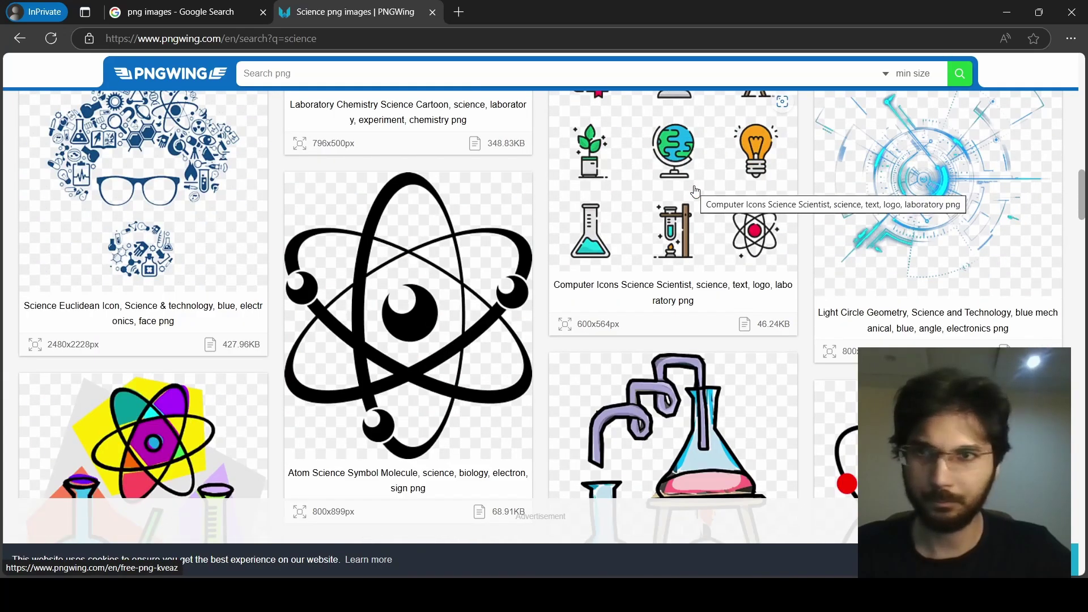
{"action": "scroll", "coordinate": [696, 192], "scroll_direction": "down", "scroll_amount": 6}
{"action": "scroll", "coordinate": [395, 230], "scroll_direction": "up", "scroll_amount": 5}
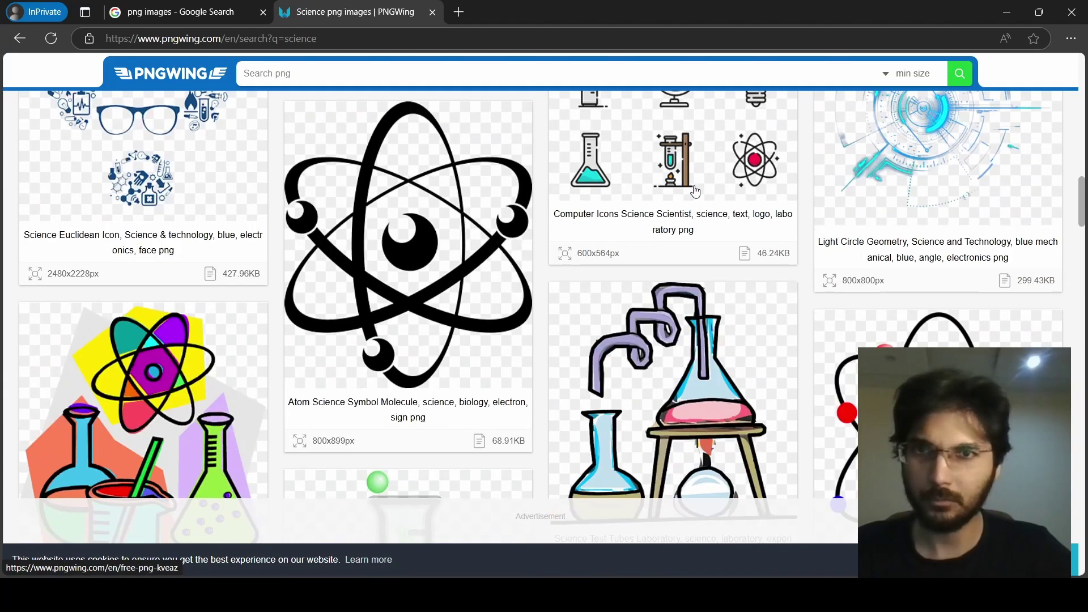
{"action": "left_click", "coordinate": [395, 230]}
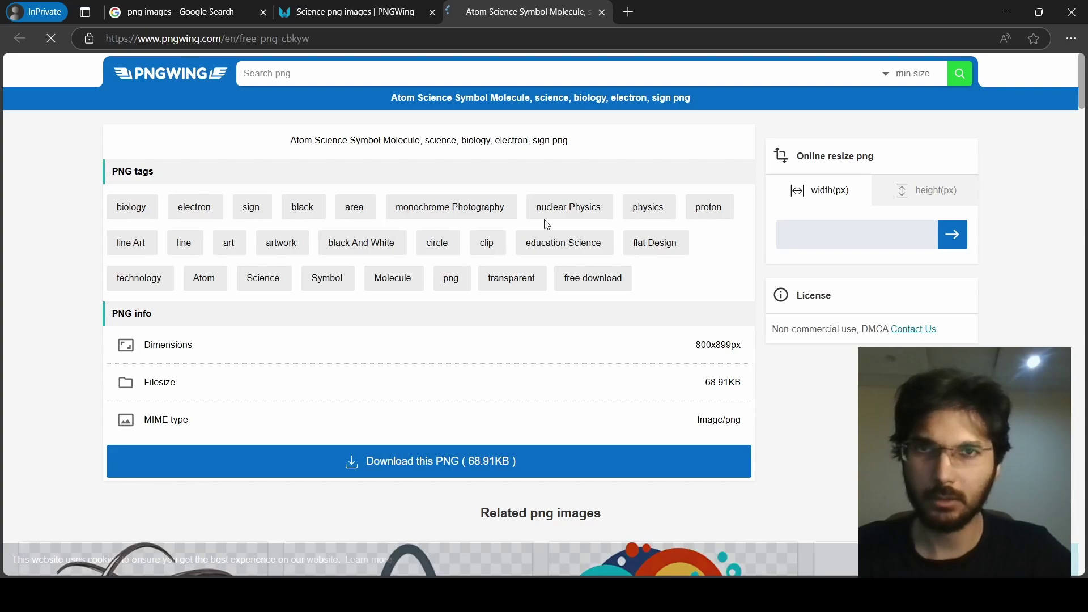
- Download the 68.91KB Atom Science Symbol PNG and close its download page
{"action": "scroll", "coordinate": [546, 224], "scroll_direction": "down", "scroll_amount": 2}
{"action": "scroll", "coordinate": [575, 242], "scroll_direction": "down", "scroll_amount": 11}
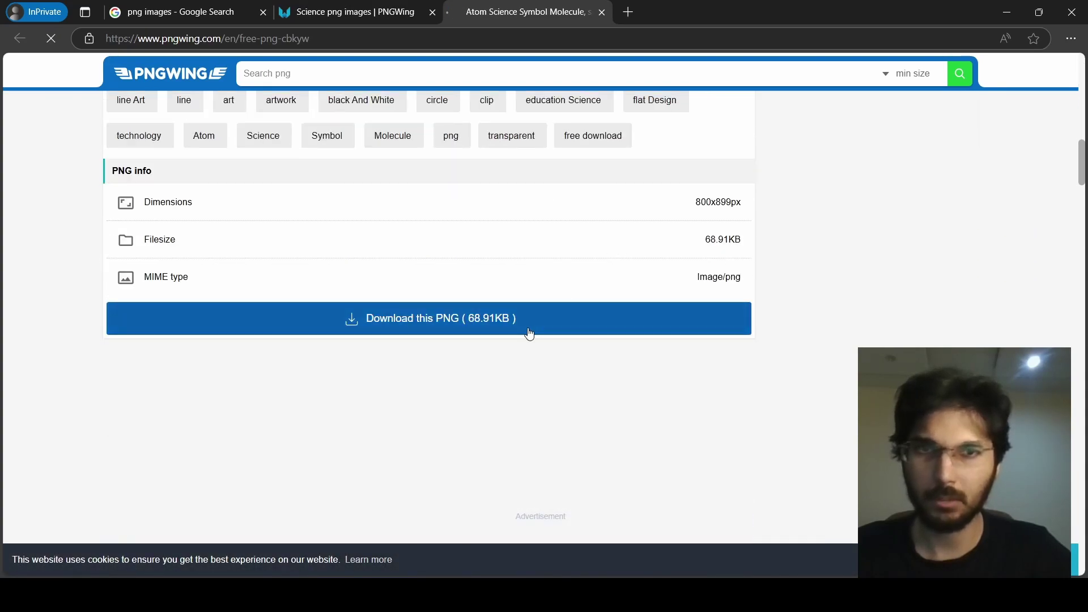
{"action": "left_click", "coordinate": [529, 331]}
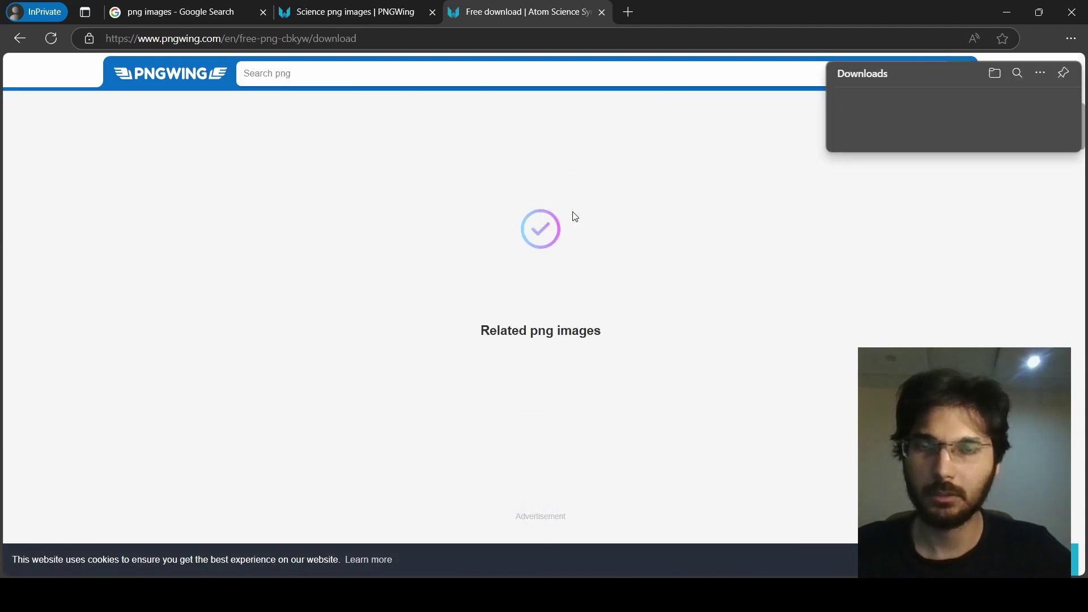
{"action": "left_click", "coordinate": [603, 12]}
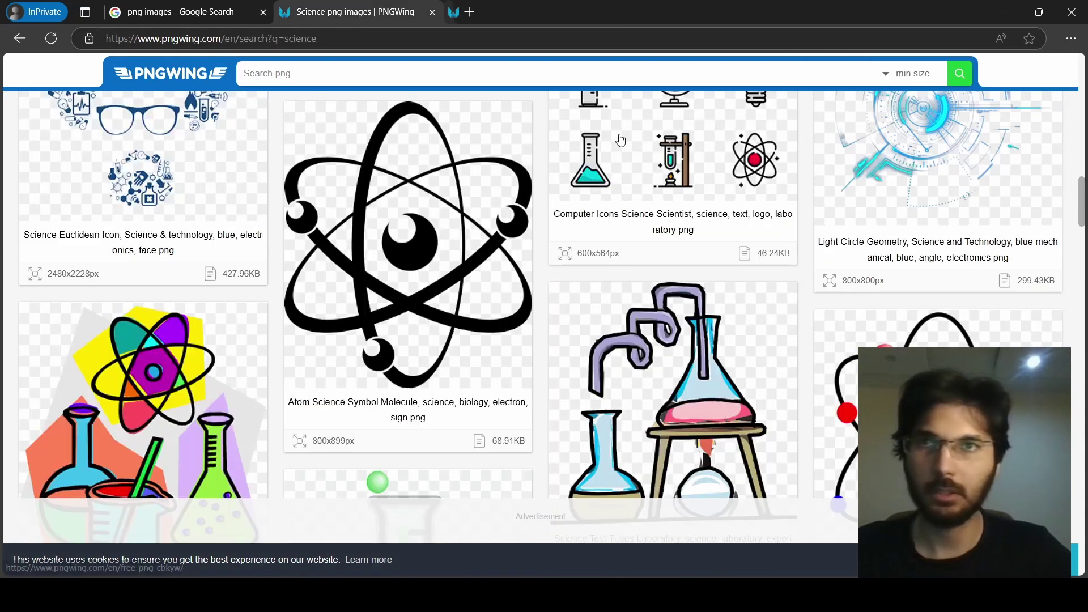
- Open the 1024x1024px blue and brown atom art PNG from the results, inspect its preview, and close the page
{"action": "scroll", "coordinate": [741, 247], "scroll_direction": "down", "scroll_amount": 10}
{"action": "scroll", "coordinate": [742, 246], "scroll_direction": "down", "scroll_amount": 3}
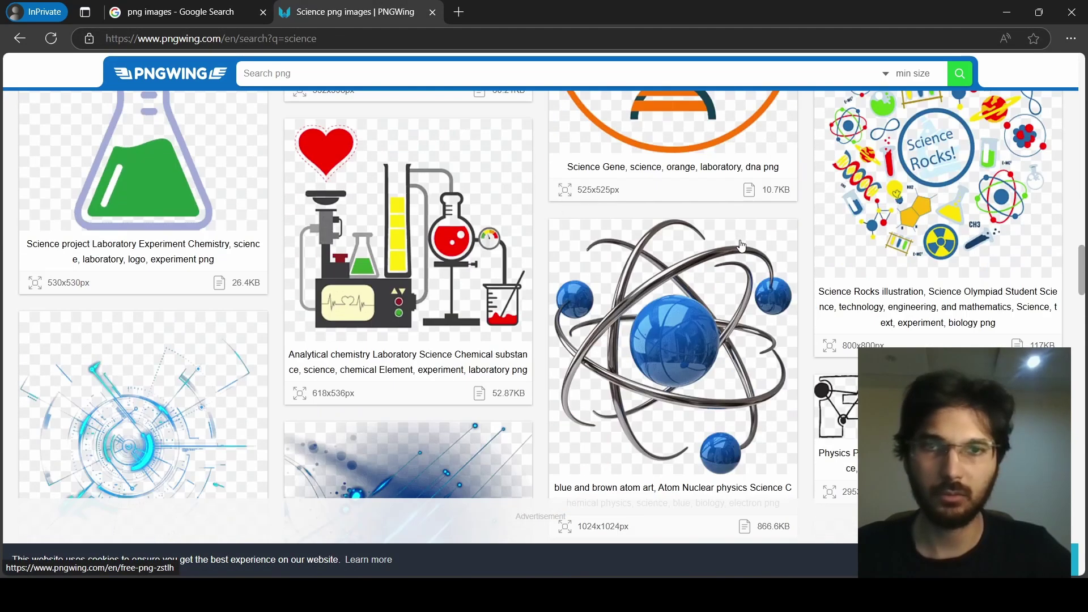
{"action": "scroll", "coordinate": [709, 227], "scroll_direction": "down", "scroll_amount": 3}
{"action": "left_click", "coordinate": [680, 191]}
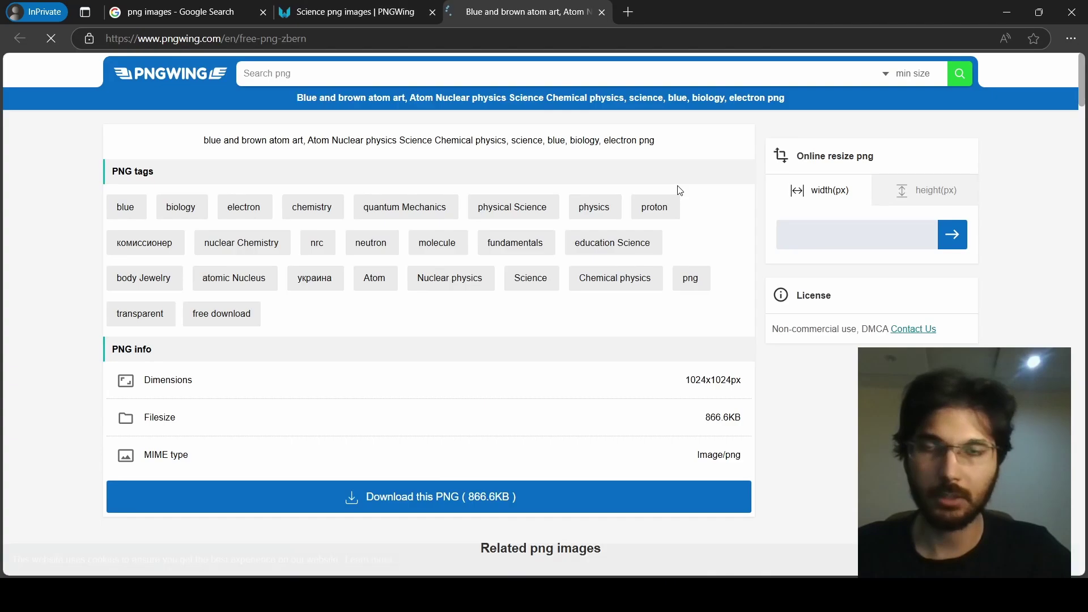
{"action": "scroll", "coordinate": [680, 190], "scroll_direction": "down", "scroll_amount": 5}
{"action": "scroll", "coordinate": [646, 212], "scroll_direction": "down", "scroll_amount": 5}
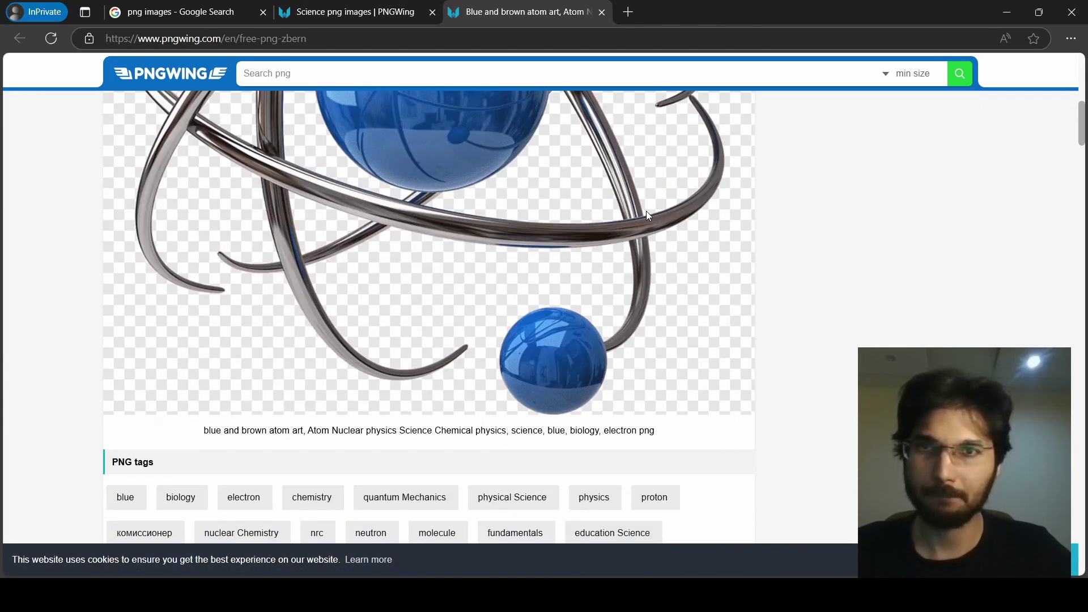
{"action": "scroll", "coordinate": [647, 214], "scroll_direction": "down", "scroll_amount": 2}
{"action": "scroll", "coordinate": [646, 214], "scroll_direction": "up", "scroll_amount": 8}
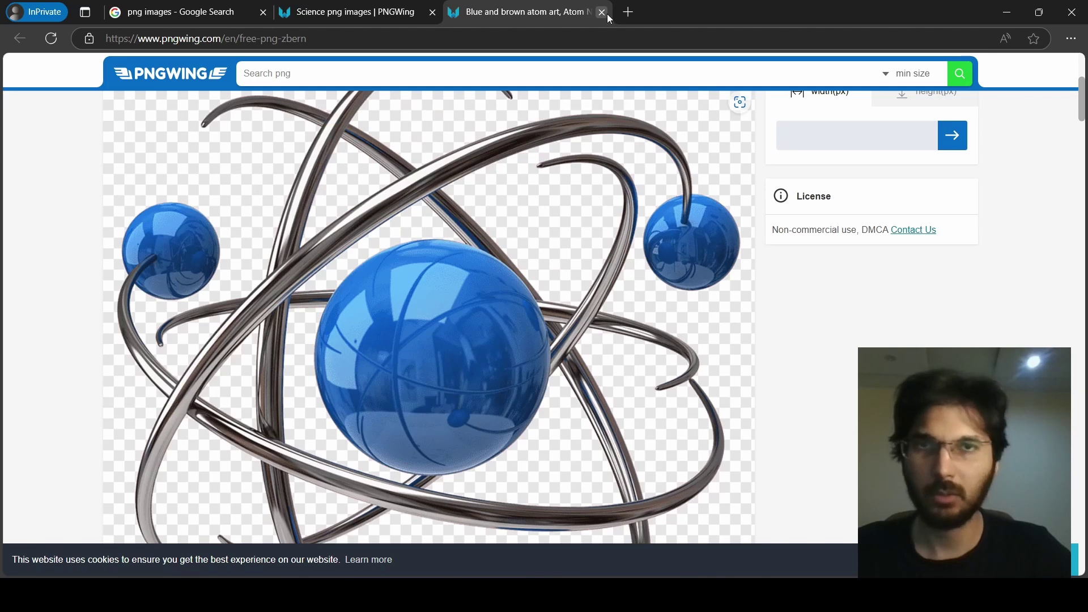
{"action": "left_click", "coordinate": [608, 13]}
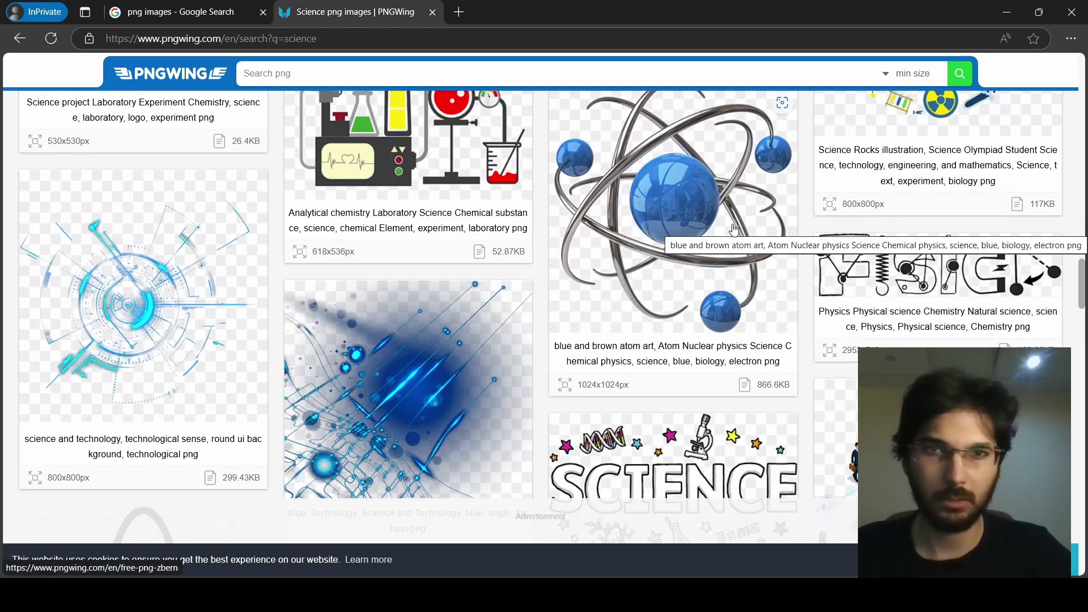
- Find the 512x512px Computer Icons Atom Physics symbol PNG in the science results, download it, and close its page
{"action": "scroll", "coordinate": [734, 229], "scroll_direction": "down", "scroll_amount": 7}
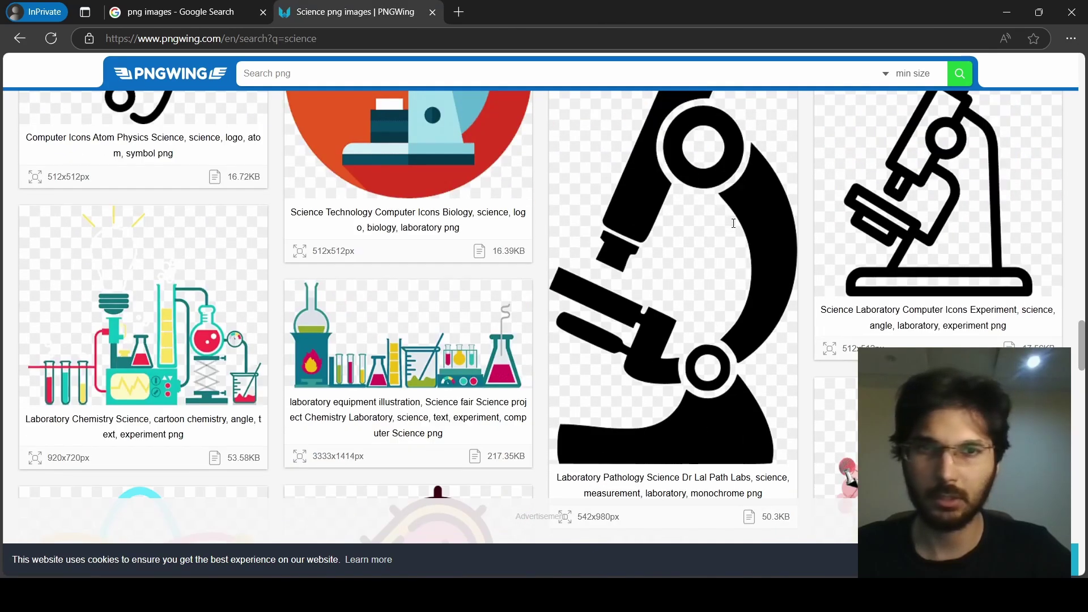
{"action": "scroll", "coordinate": [734, 222], "scroll_direction": "up", "scroll_amount": 5}
{"action": "left_click", "coordinate": [147, 186]}
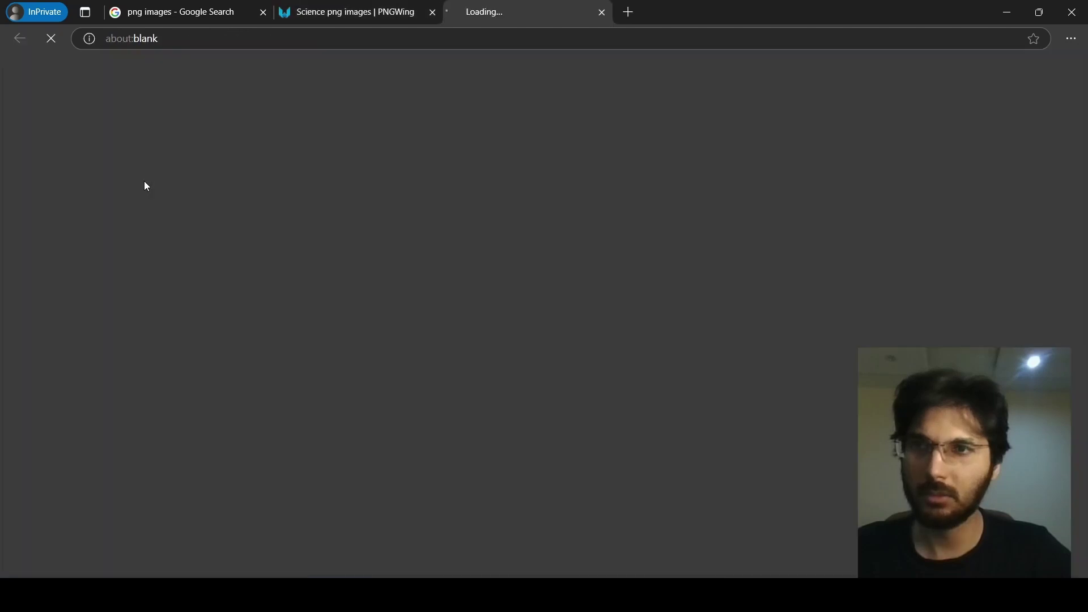
{"action": "scroll", "coordinate": [500, 199], "scroll_direction": "down", "scroll_amount": 4}
{"action": "scroll", "coordinate": [501, 199], "scroll_direction": "down", "scroll_amount": 5}
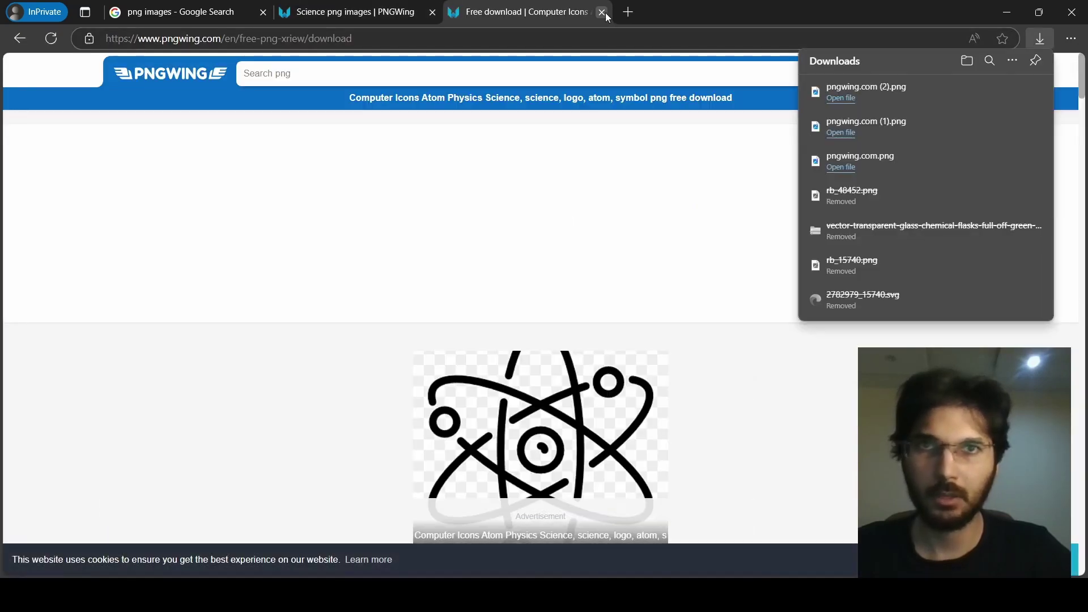
{"action": "left_click", "coordinate": [603, 12]}
- Look through the remaining science results for more atom and flask images
{"action": "scroll", "coordinate": [712, 249], "scroll_direction": "down", "scroll_amount": 10}
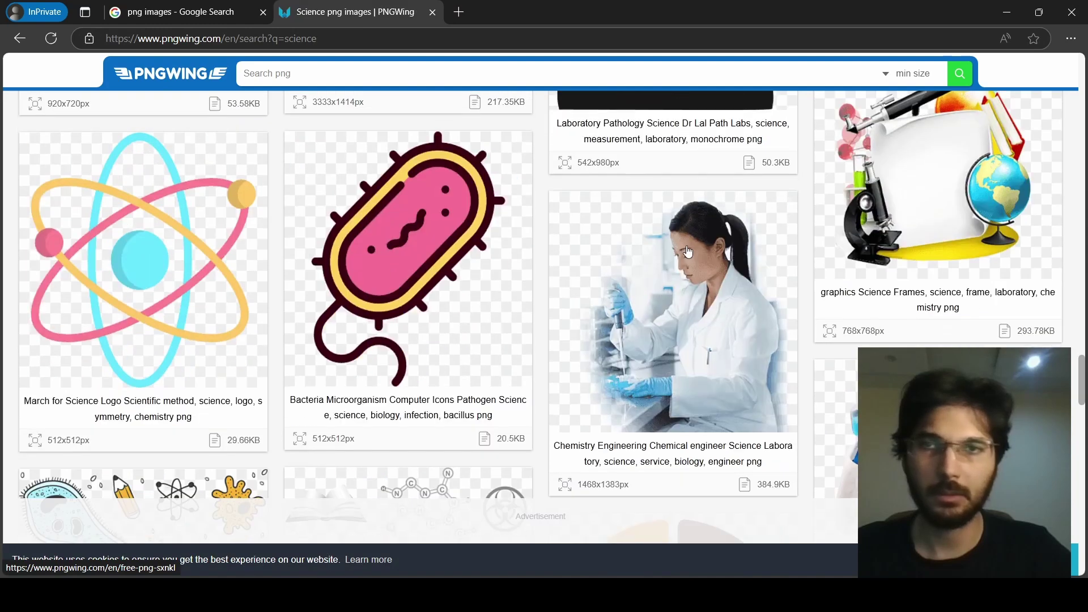
{"action": "scroll", "coordinate": [712, 249], "scroll_direction": "down", "scroll_amount": 15}
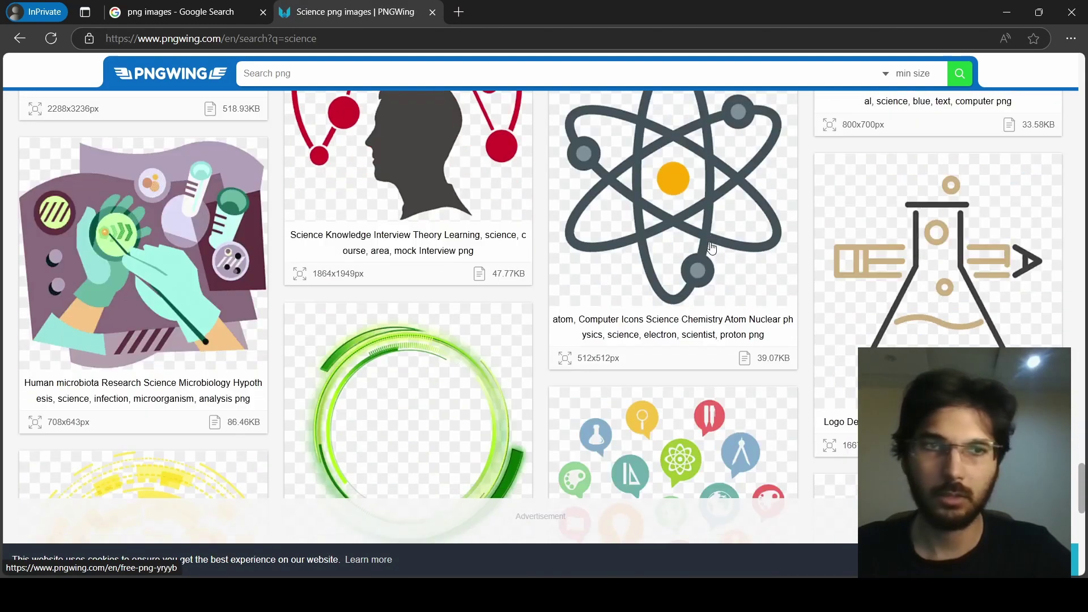
{"action": "scroll", "coordinate": [712, 249], "scroll_direction": "up", "scroll_amount": 5}
{"action": "scroll", "coordinate": [713, 249], "scroll_direction": "up", "scroll_amount": 2}
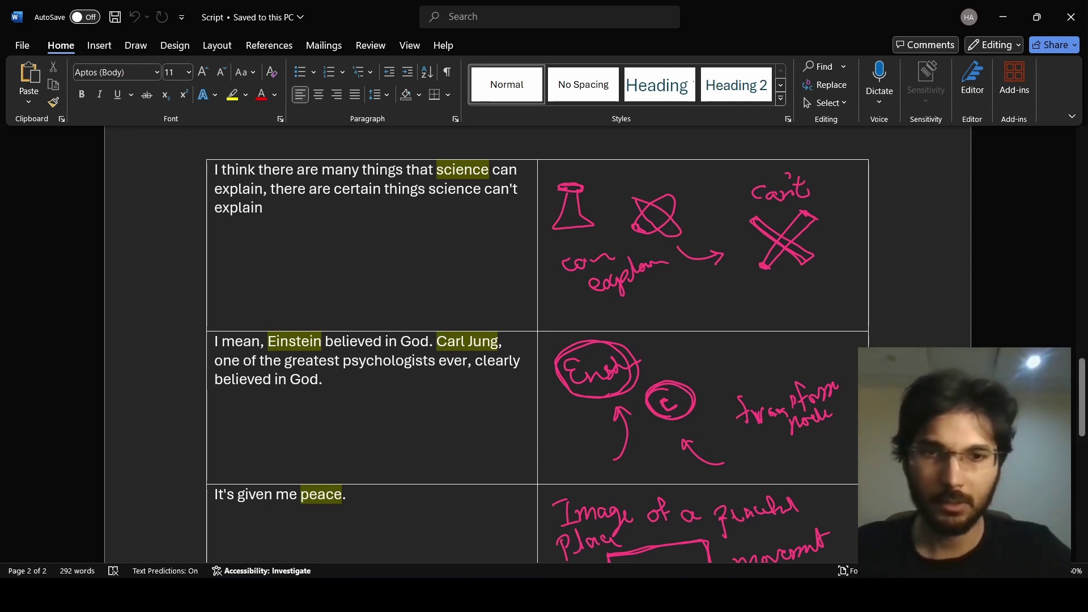
- Return from the script to PNGWing, search for beakers, and open the 1000x1000px PNG of two clear measuring containers
{"action": "key", "text": "alt+Tab"}
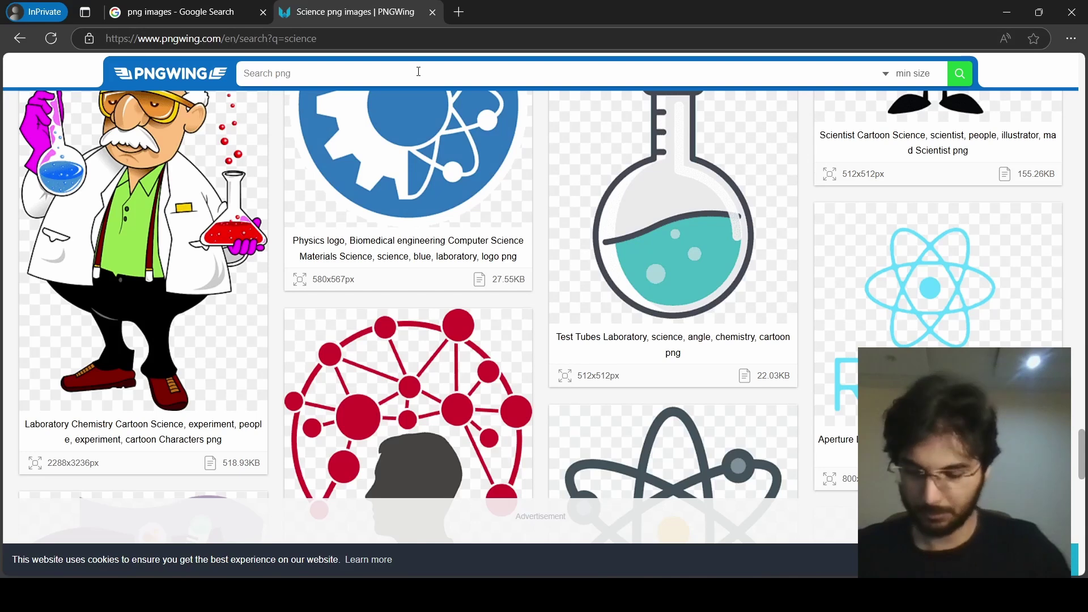
{"action": "left_click", "coordinate": [419, 72]}
{"action": "type", "text": "beakers"}
{"action": "key", "text": "Return"}
{"action": "scroll", "coordinate": [601, 205], "scroll_direction": "down", "scroll_amount": 5}
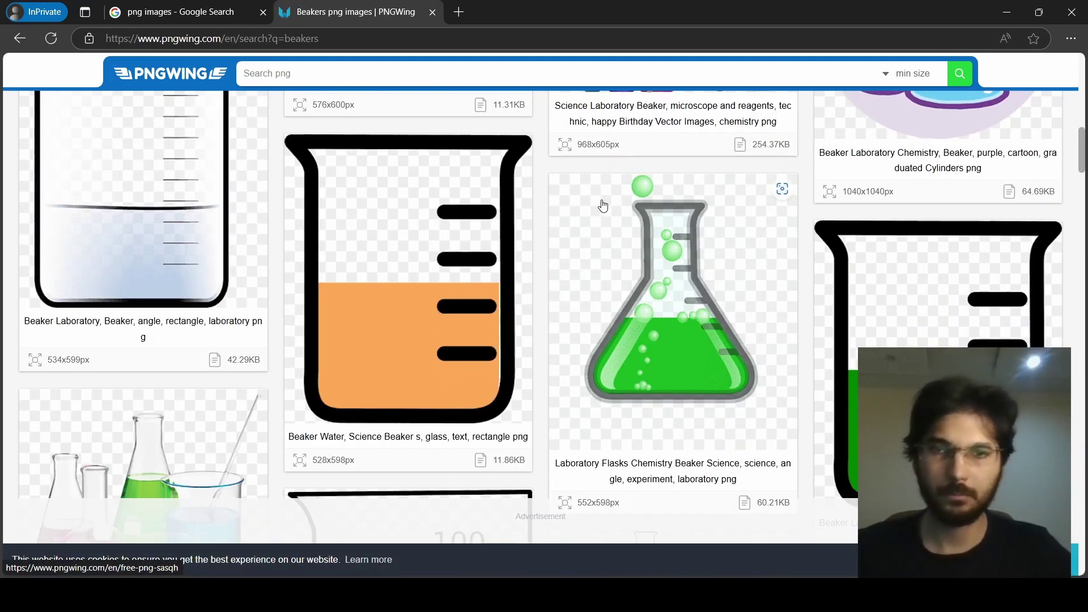
{"action": "scroll", "coordinate": [601, 206], "scroll_direction": "down", "scroll_amount": 10}
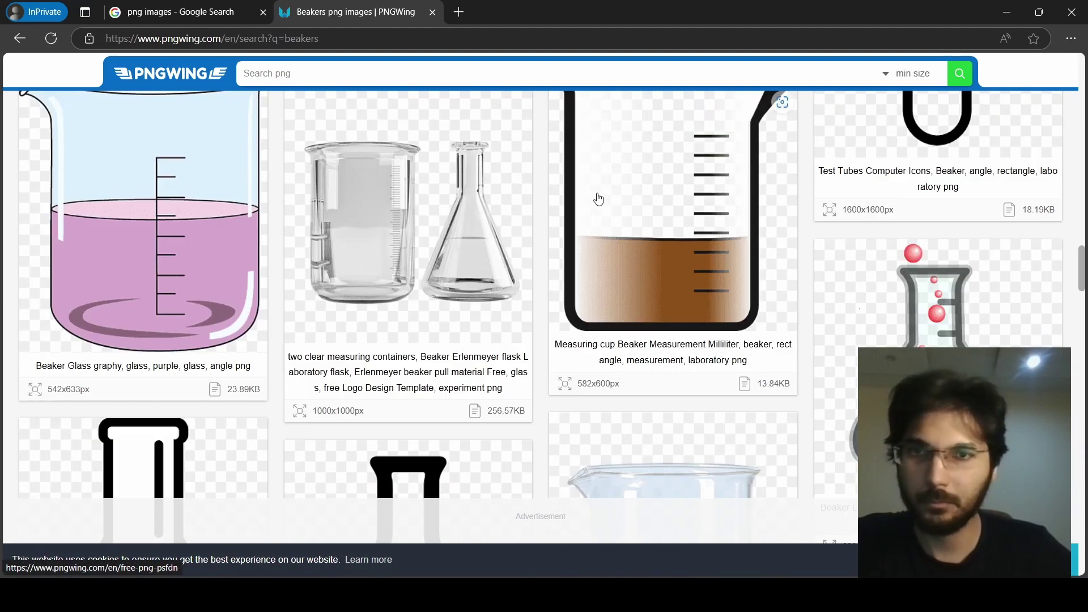
{"action": "left_click", "coordinate": [598, 199]}
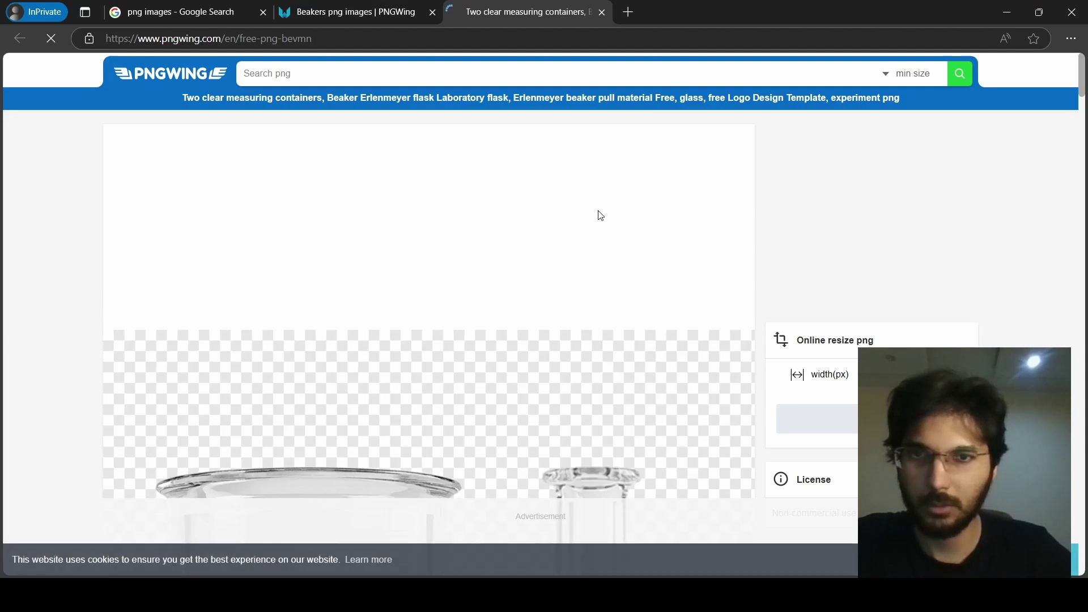
- Download the 256.57KB PNG of the two clear measuring containers and close its download page
{"action": "scroll", "coordinate": [599, 211], "scroll_direction": "down", "scroll_amount": 10}
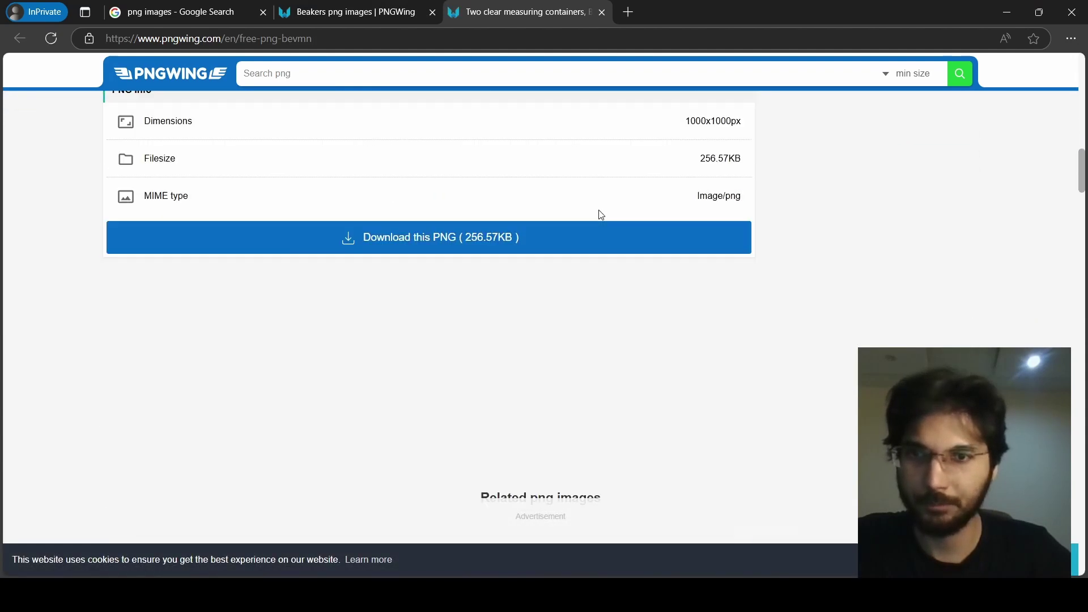
{"action": "left_click", "coordinate": [509, 233]}
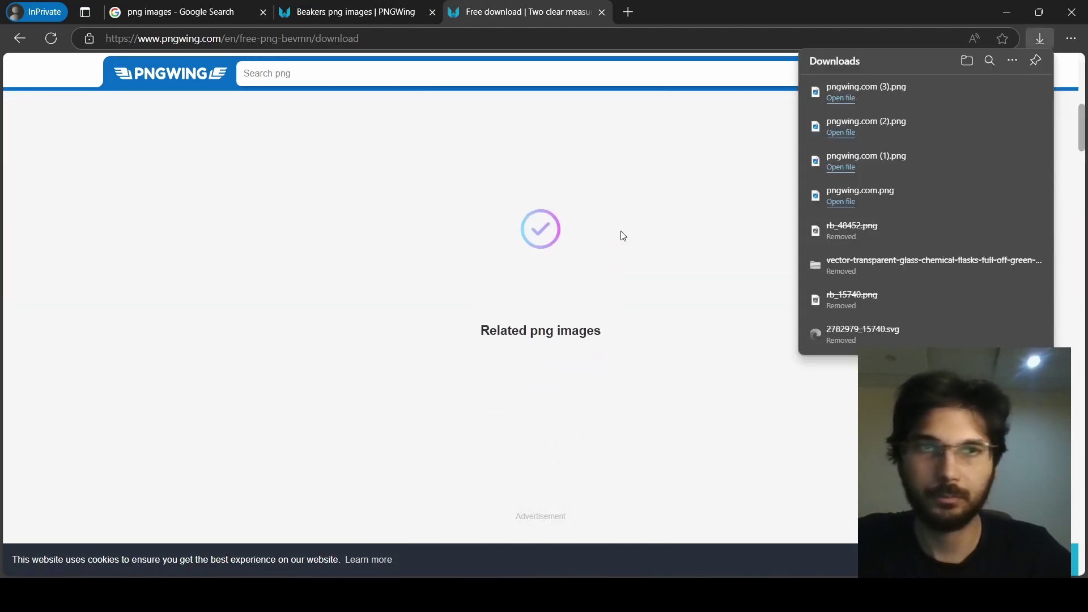
{"action": "left_click", "coordinate": [602, 12]}
- Return to the top of the PNGWing beaker results and search the site for atom
{"action": "scroll", "coordinate": [746, 303], "scroll_direction": "down", "scroll_amount": 5}
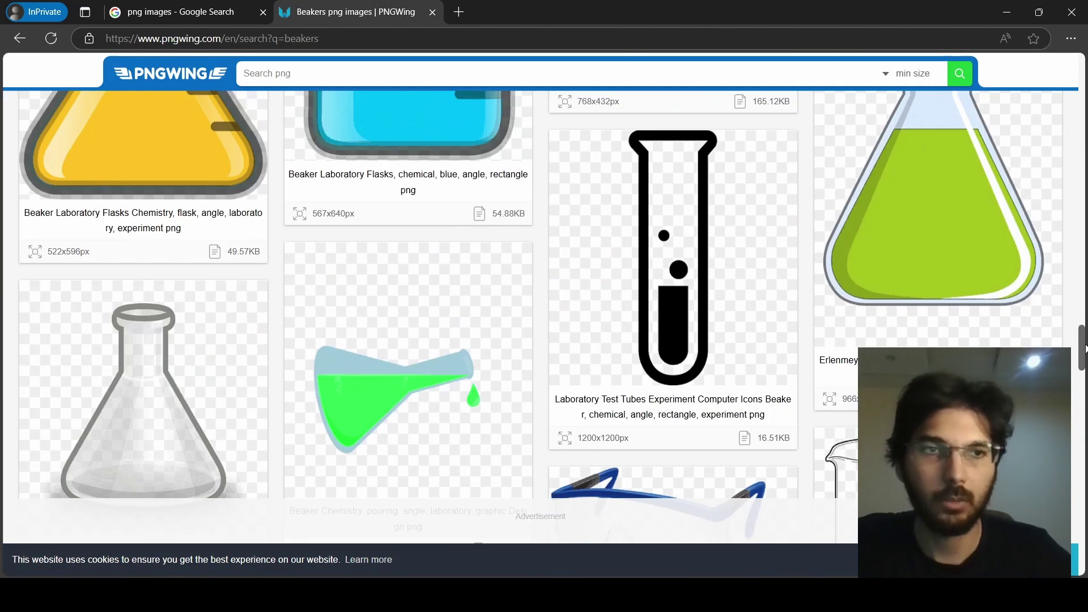
{"action": "left_click_drag", "start_coordinate": [1085, 346], "coordinate": [1086, 68]}
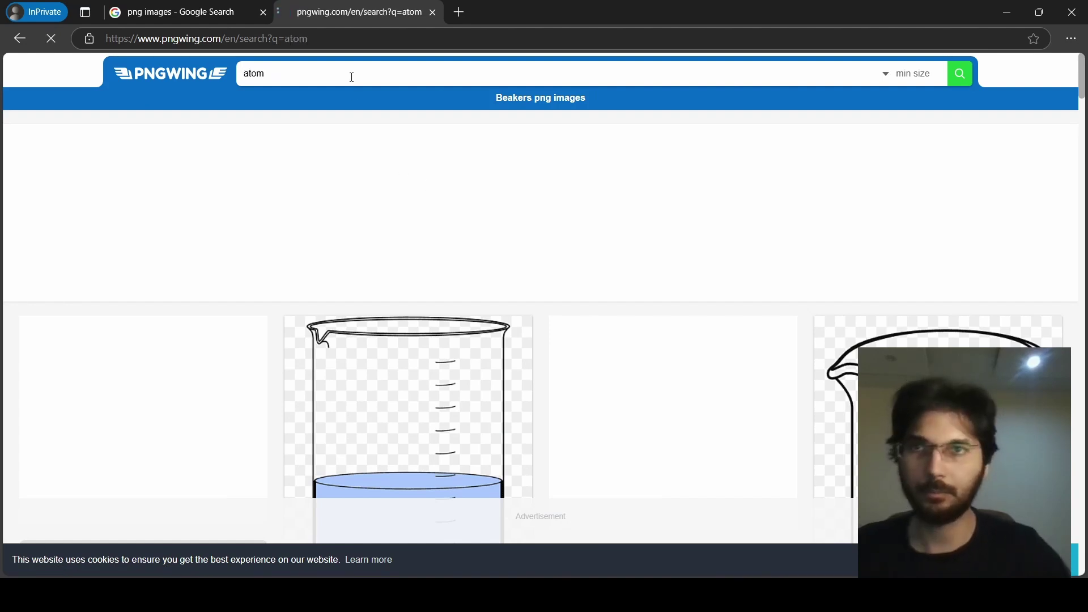
{"action": "scroll", "coordinate": [482, 201], "scroll_direction": "down", "scroll_amount": 10}
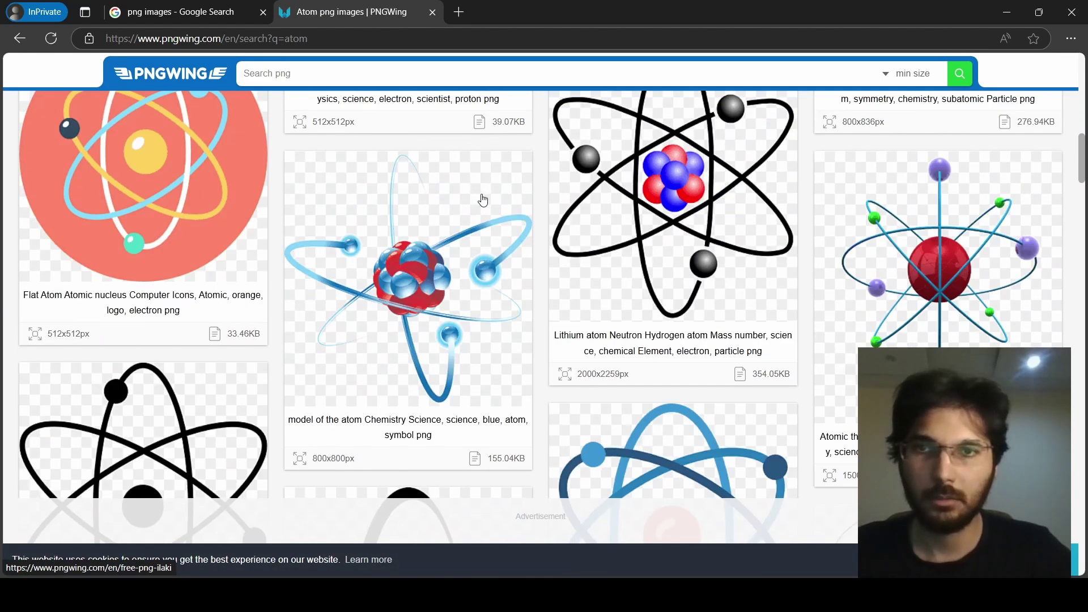
- Browse the atom results and open the 1280x1280px Buckminsterfullerene Molecule PNG
{"action": "scroll", "coordinate": [483, 201], "scroll_direction": "down", "scroll_amount": 6}
{"action": "scroll", "coordinate": [521, 211], "scroll_direction": "up", "scroll_amount": 6}
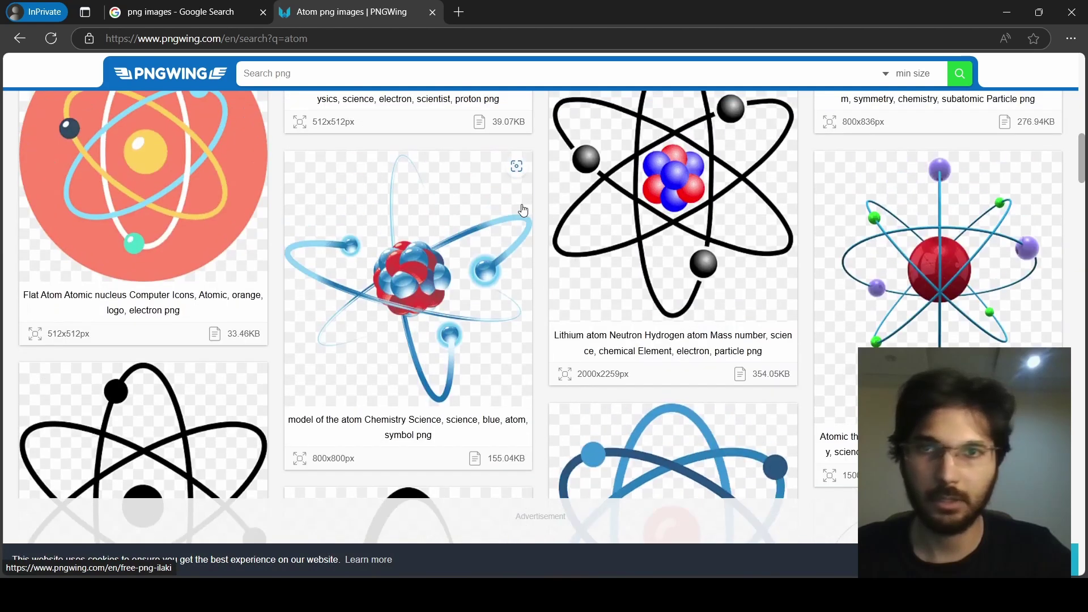
{"action": "scroll", "coordinate": [610, 221], "scroll_direction": "down", "scroll_amount": 9}
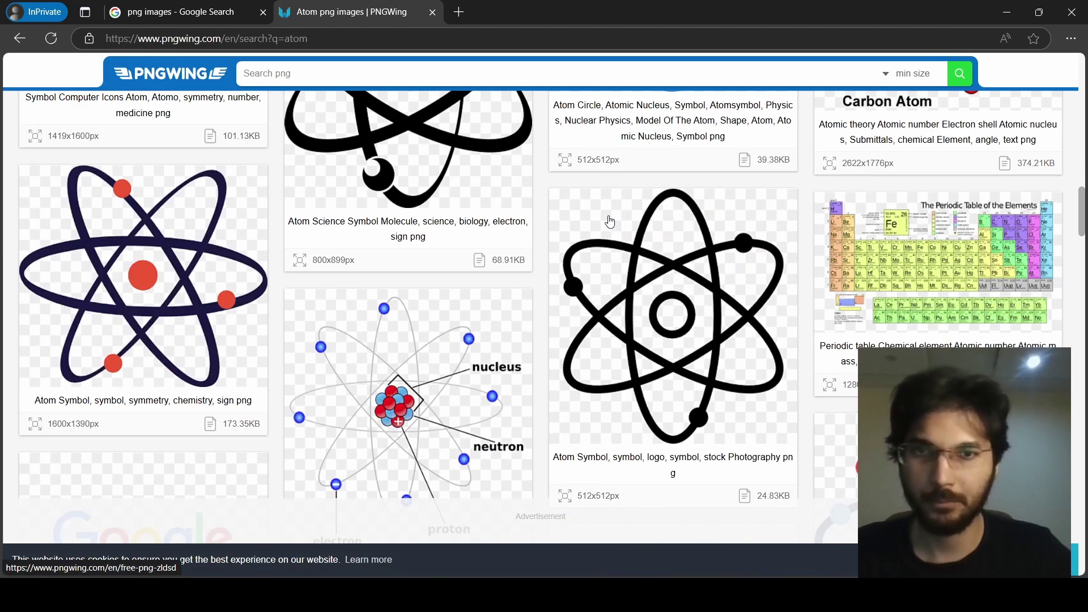
{"action": "scroll", "coordinate": [609, 221], "scroll_direction": "down", "scroll_amount": 5}
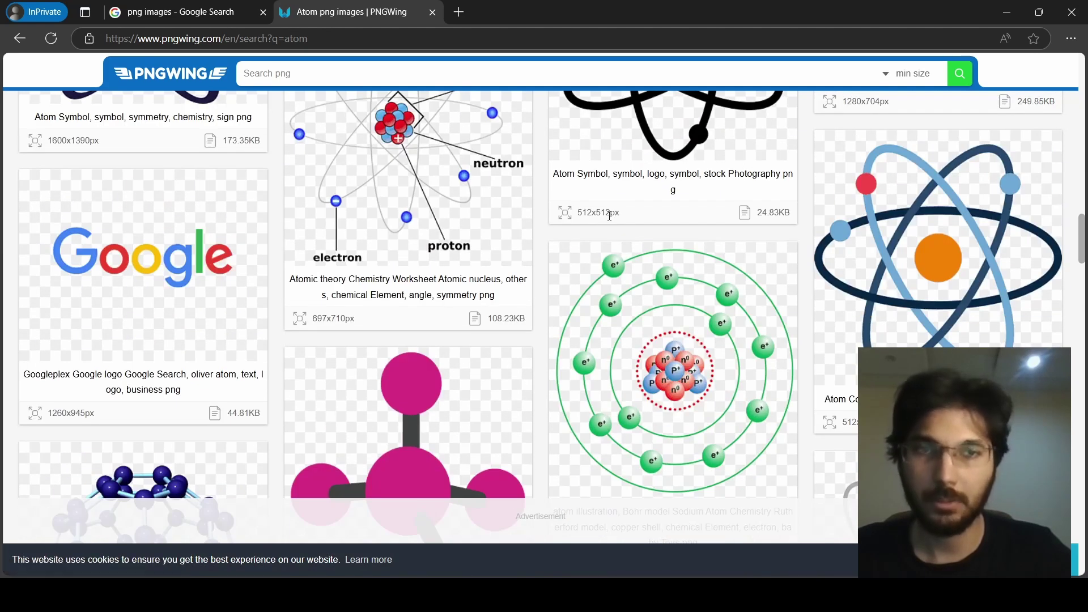
{"action": "scroll", "coordinate": [609, 215], "scroll_direction": "down", "scroll_amount": 10}
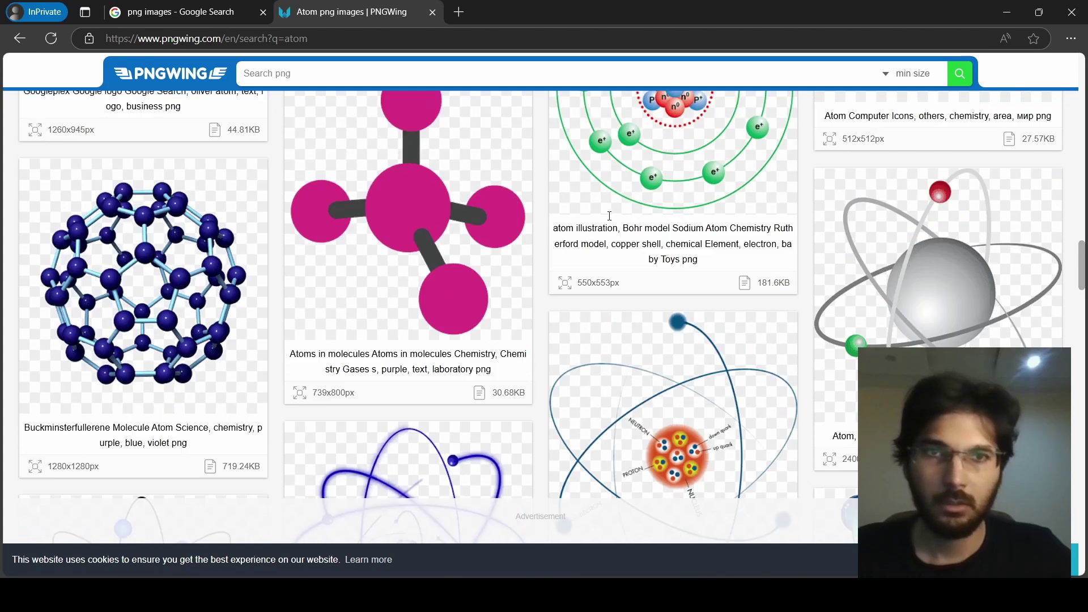
{"action": "scroll", "coordinate": [609, 221], "scroll_direction": "up", "scroll_amount": 5}
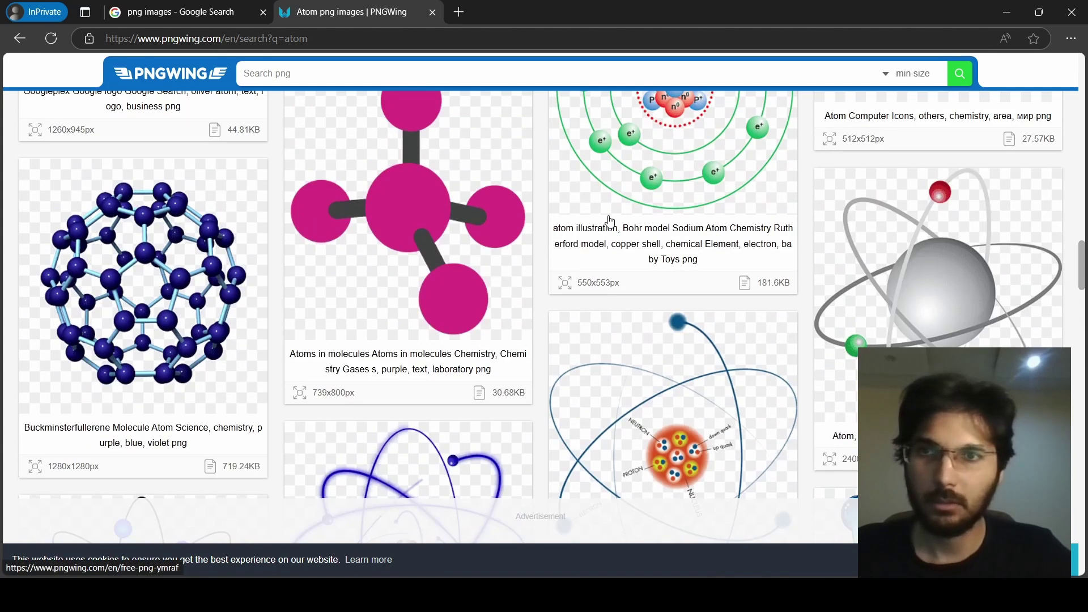
{"action": "left_click", "coordinate": [155, 261]}
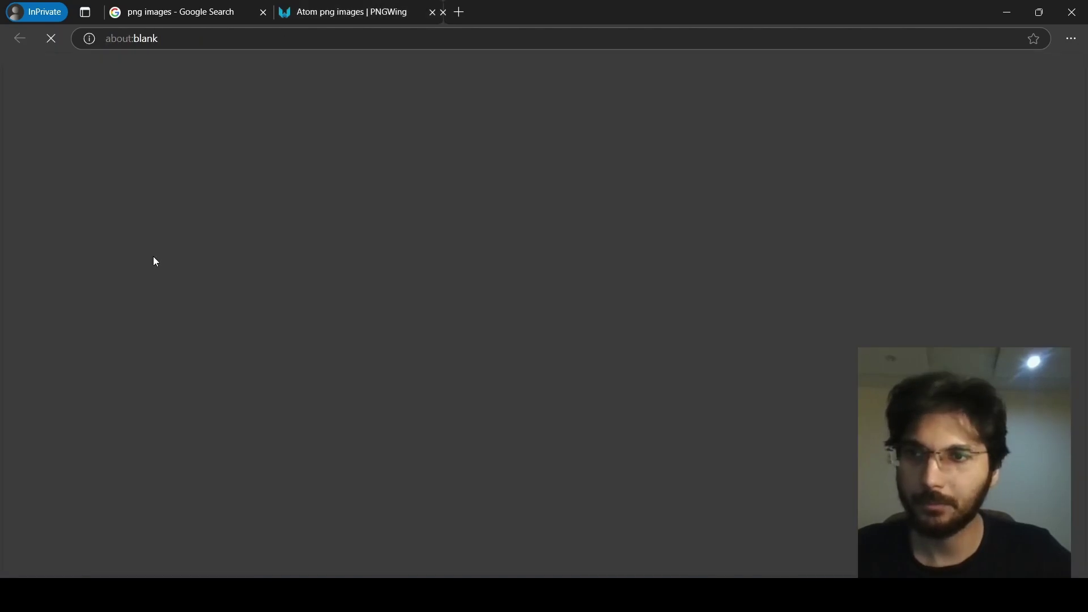
- Download the Buckminsterfullerene Molecule PNG and close its download page
{"action": "scroll", "coordinate": [578, 272], "scroll_direction": "down", "scroll_amount": 5}
{"action": "scroll", "coordinate": [579, 272], "scroll_direction": "down", "scroll_amount": 12}
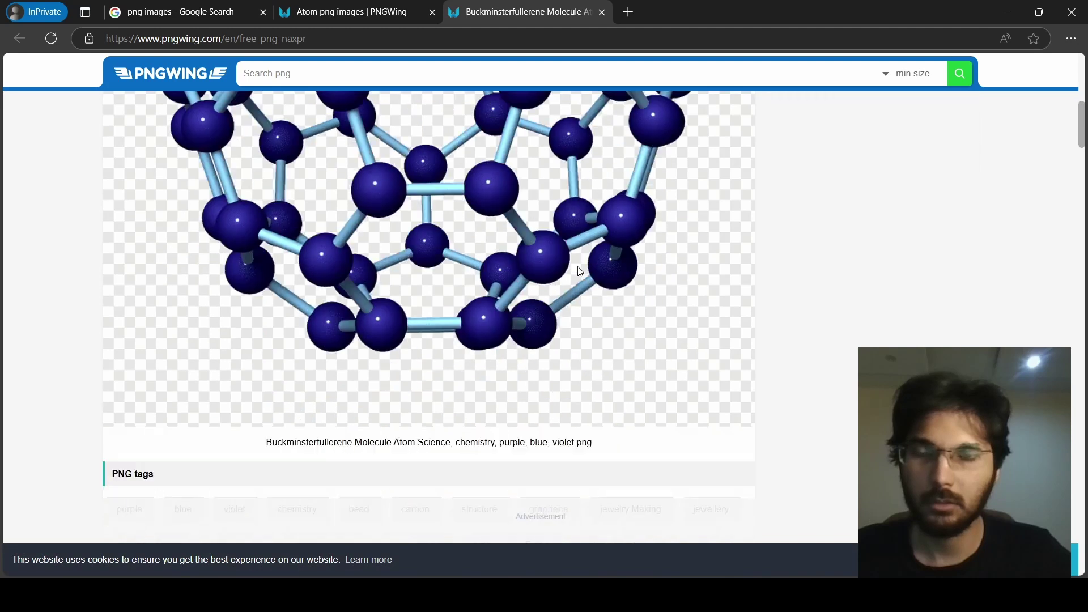
{"action": "left_click", "coordinate": [522, 306]}
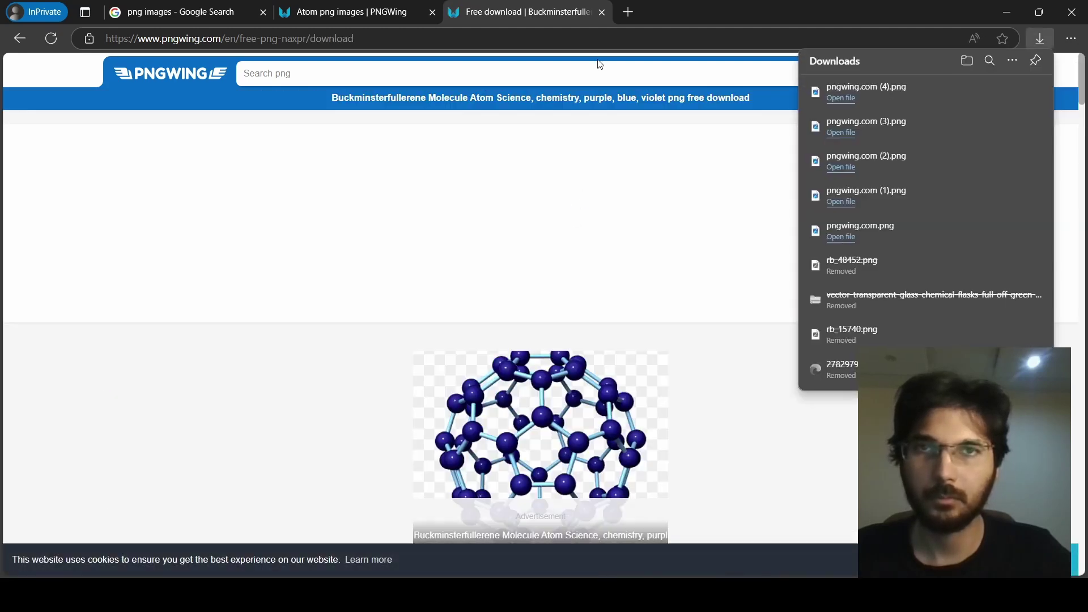
{"action": "left_click", "coordinate": [603, 12]}
- Look through the remaining atom results for other usable atom and molecule graphics
{"action": "scroll", "coordinate": [694, 234], "scroll_direction": "down", "scroll_amount": 10}
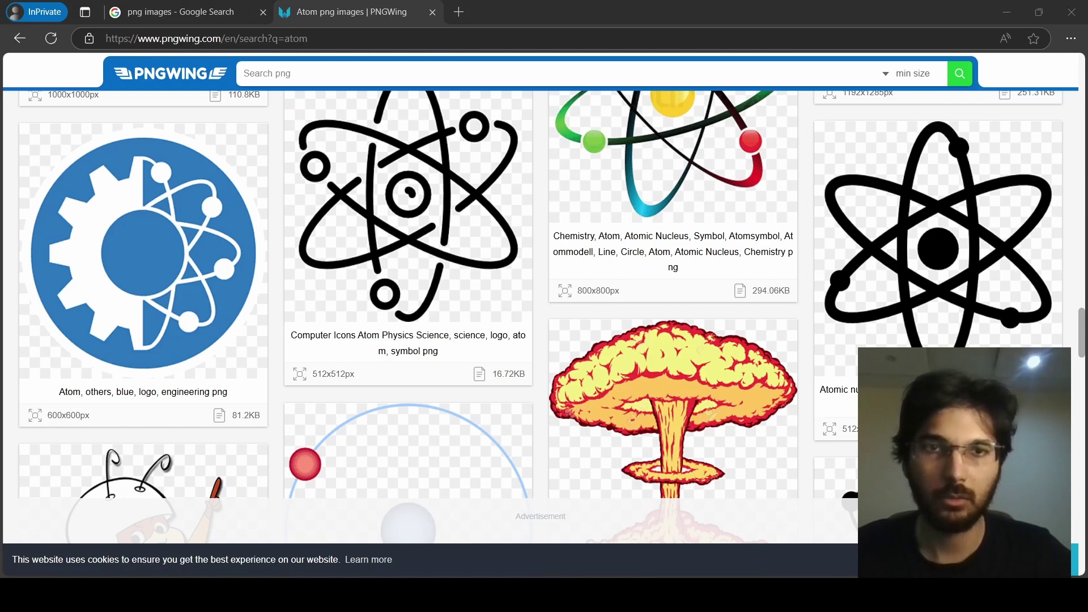
{"action": "scroll", "coordinate": [680, 351], "scroll_direction": "down", "scroll_amount": 10}
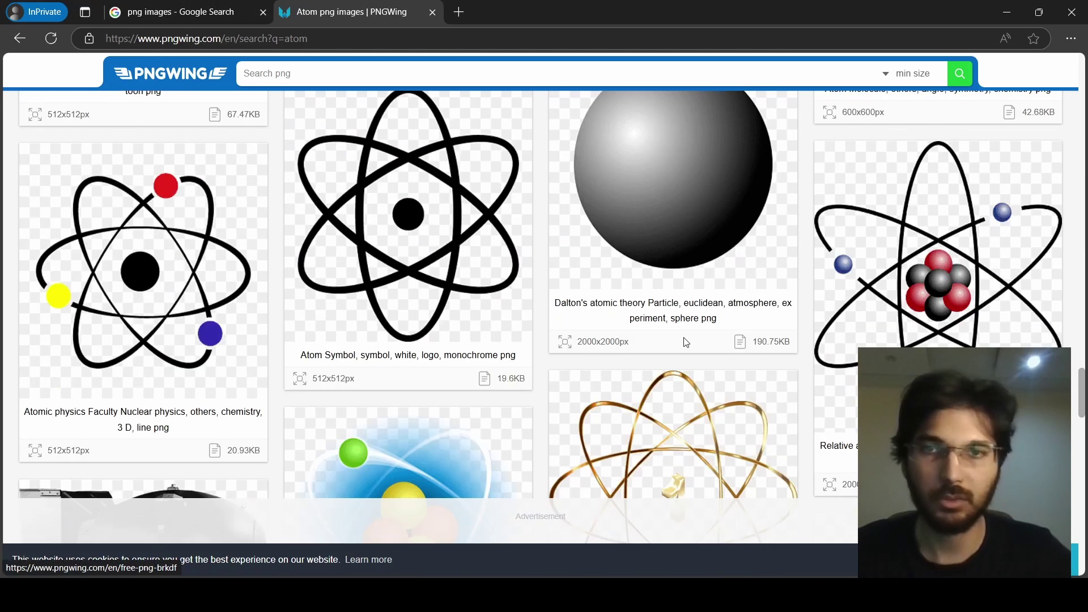
{"action": "scroll", "coordinate": [684, 342], "scroll_direction": "down", "scroll_amount": 7}
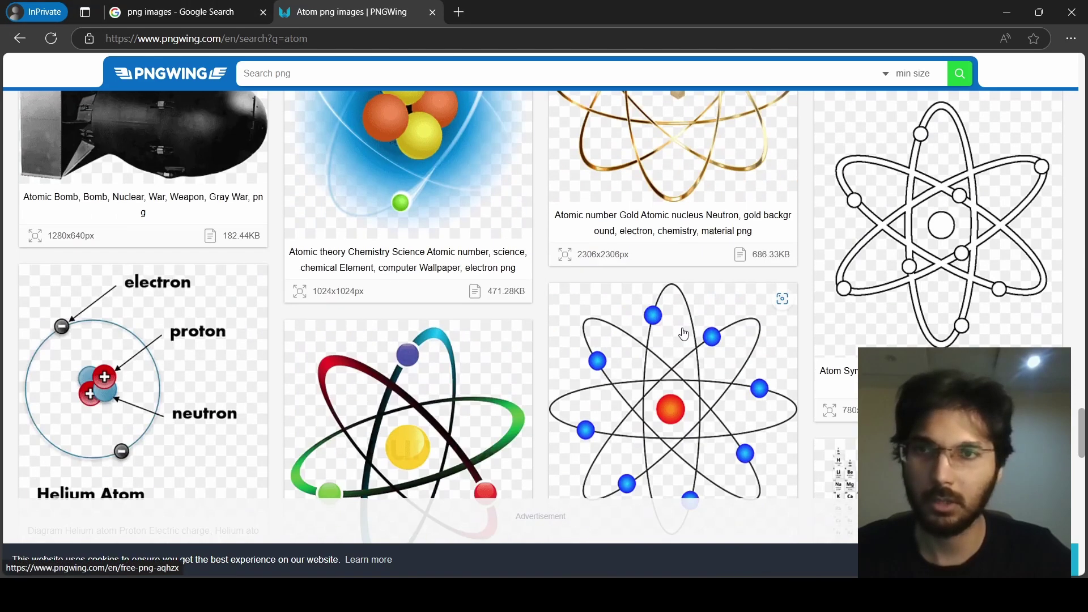
{"action": "scroll", "coordinate": [683, 331], "scroll_direction": "up", "scroll_amount": 3}
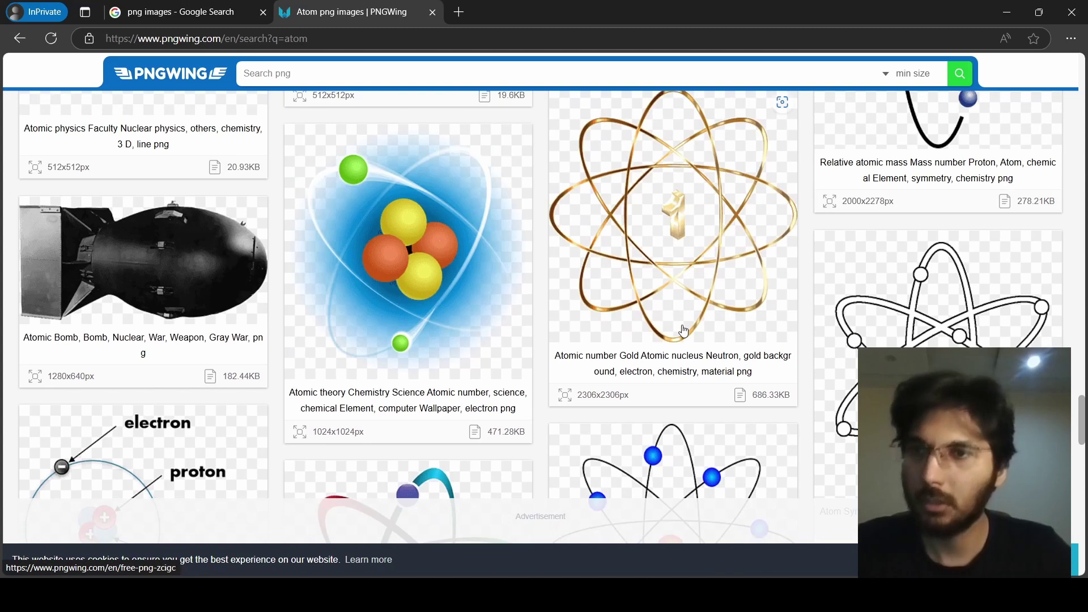
{"action": "scroll", "coordinate": [684, 330], "scroll_direction": "down", "scroll_amount": 10}
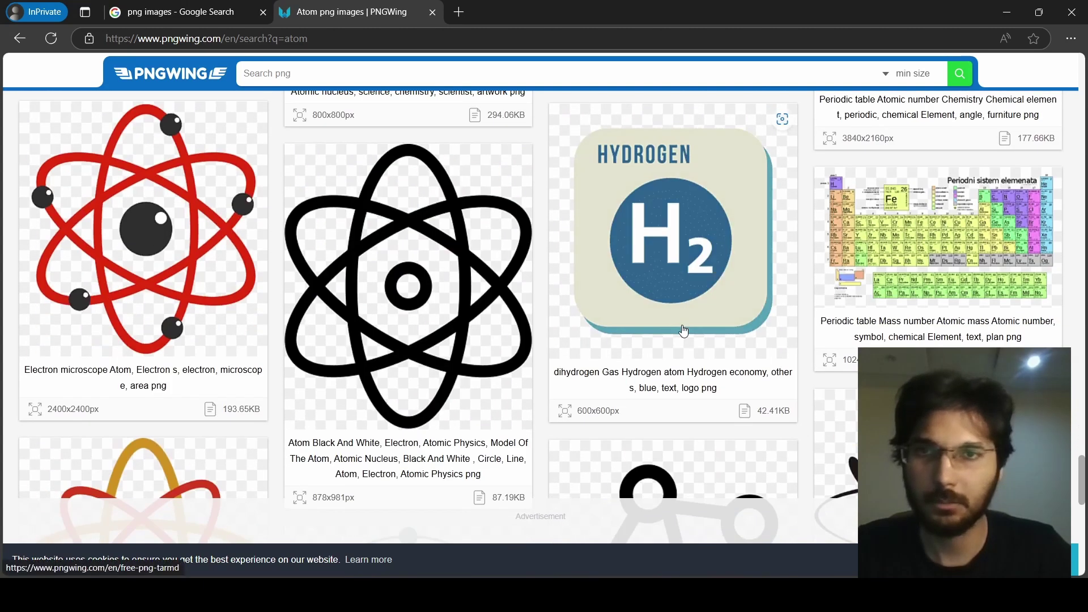
{"action": "scroll", "coordinate": [684, 329], "scroll_direction": "down", "scroll_amount": 5}
{"action": "scroll", "coordinate": [684, 330], "scroll_direction": "down", "scroll_amount": 6}
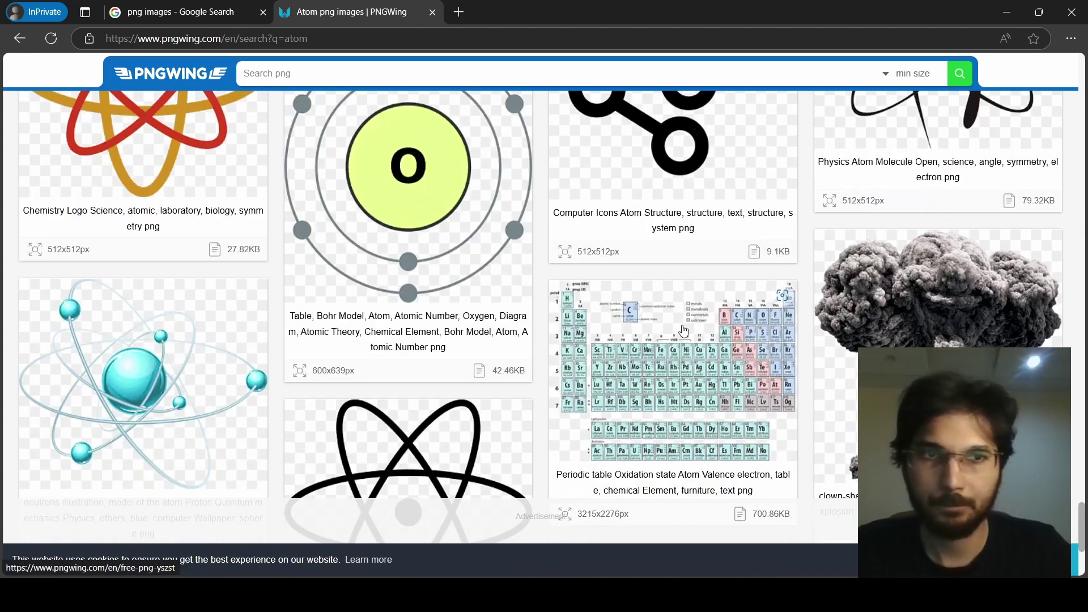
{"action": "scroll", "coordinate": [683, 330], "scroll_direction": "up", "scroll_amount": 1}
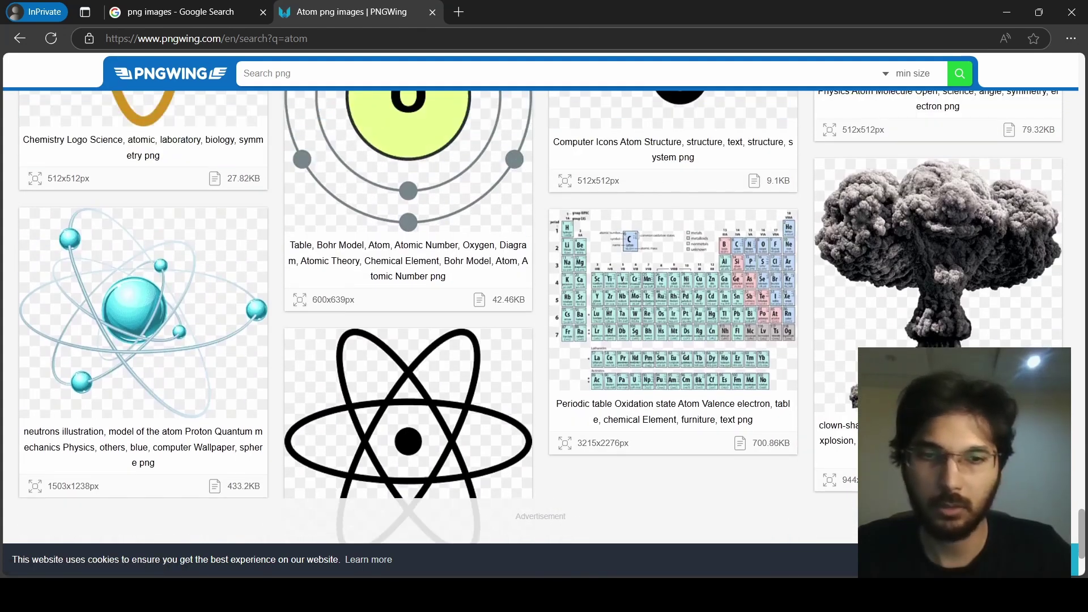
- Check the script in Word for the next graphic, take the highlighted word Einstein, and search PNGWing for it
{"action": "key", "text": "alt+Tab"}
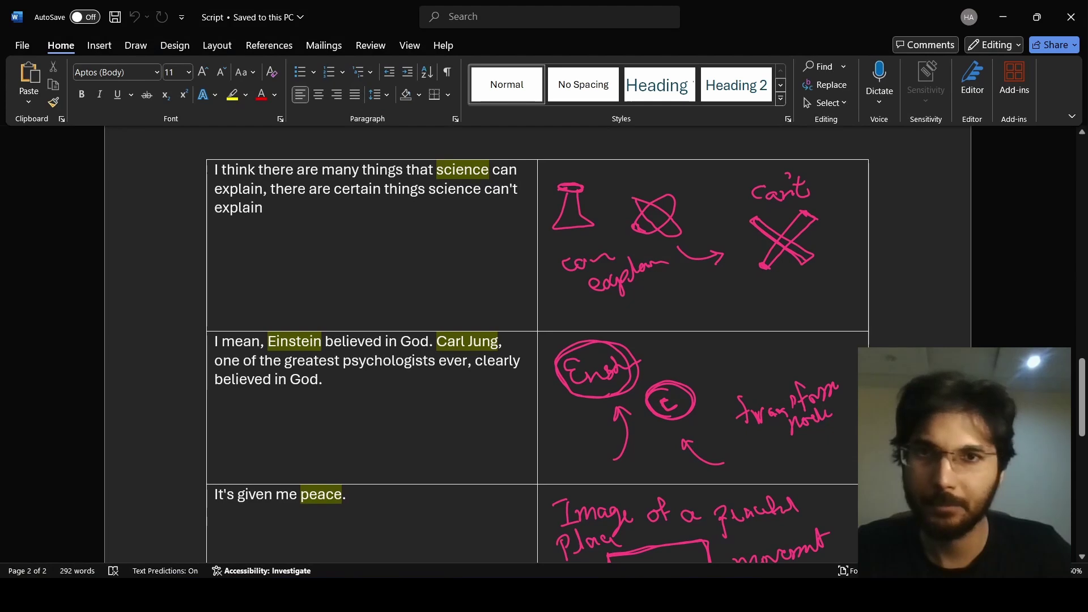
{"action": "scroll", "coordinate": [793, 421], "scroll_direction": "down", "scroll_amount": 3}
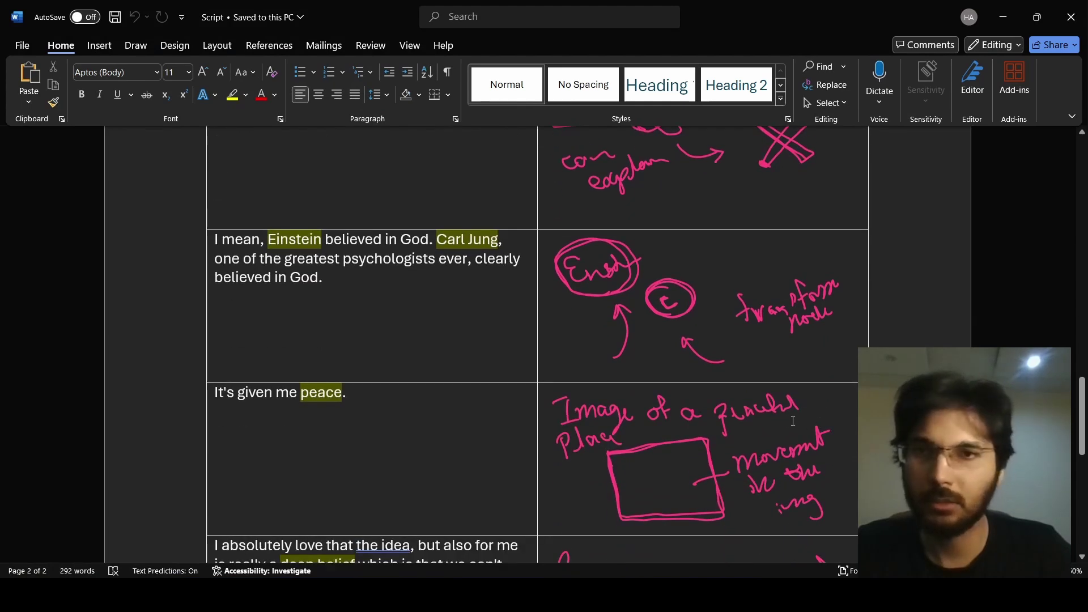
{"action": "key", "text": "alt+Tab"}
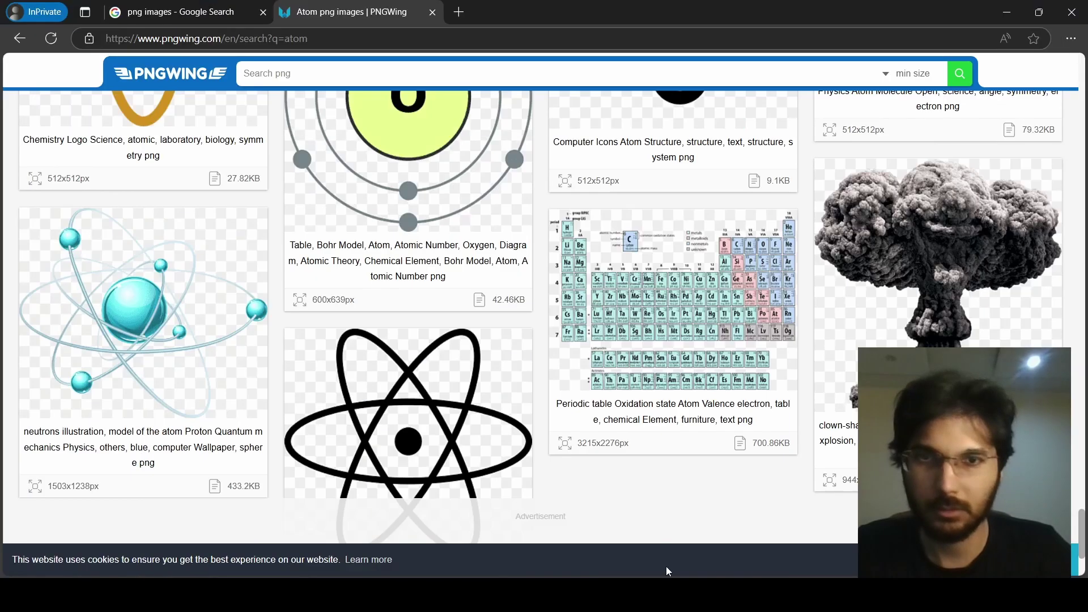
{"action": "key", "text": "alt+Tab"}
{"action": "double_click", "coordinate": [308, 243]}
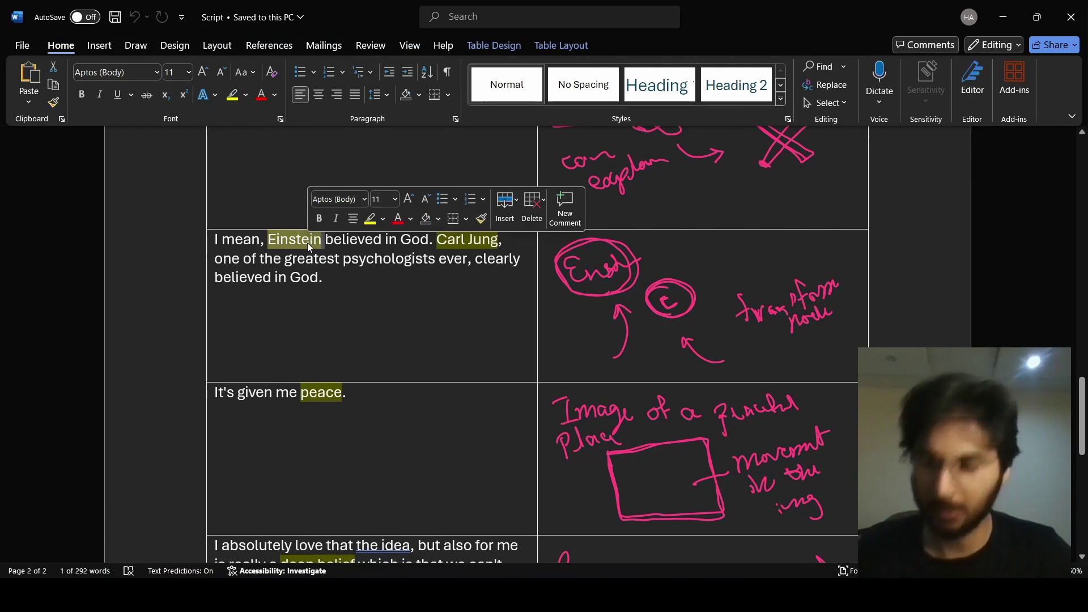
{"action": "left_click", "coordinate": [372, 296]}
{"action": "key", "text": "alt+Tab"}
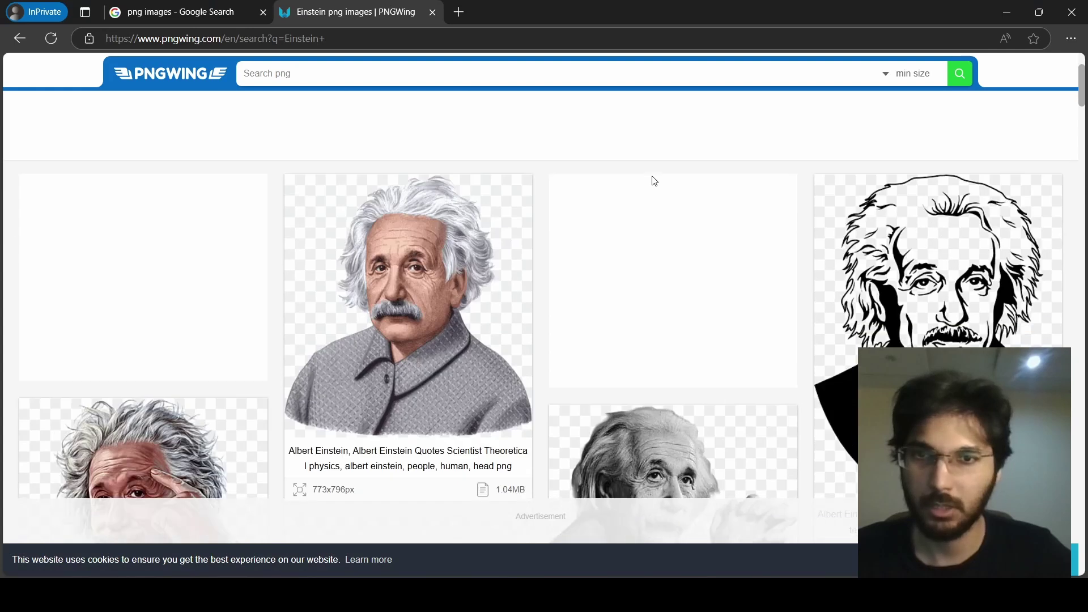
- Open the 605x574px grayscale Albert Einstein PNG, download the 329.86KB file, and close its download page
{"action": "scroll", "coordinate": [654, 181], "scroll_direction": "down", "scroll_amount": 3}
{"action": "scroll", "coordinate": [654, 181], "scroll_direction": "down", "scroll_amount": 3}
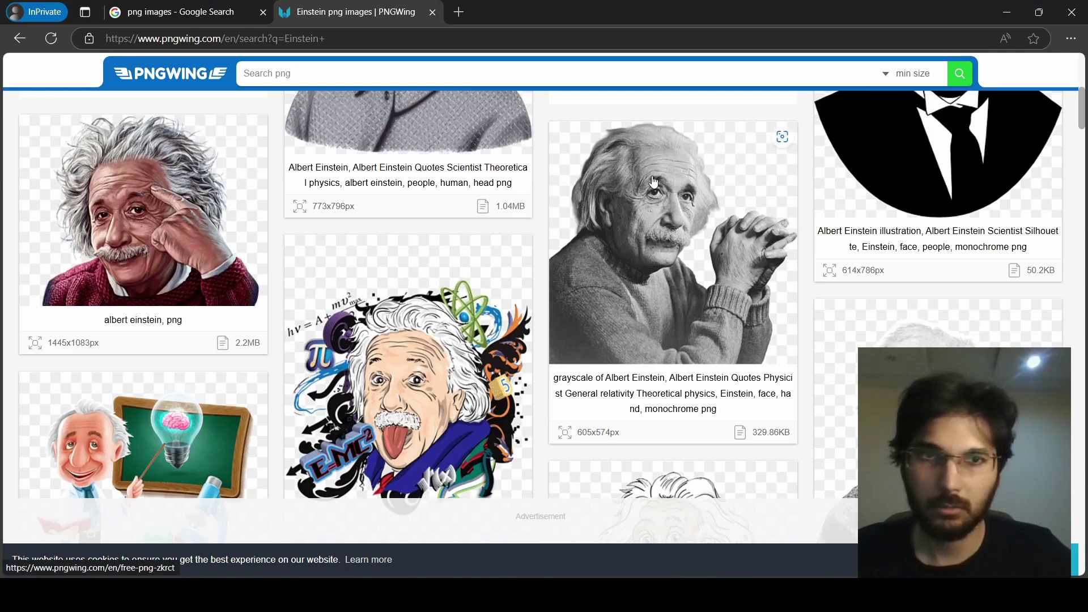
{"action": "left_click", "coordinate": [686, 226]}
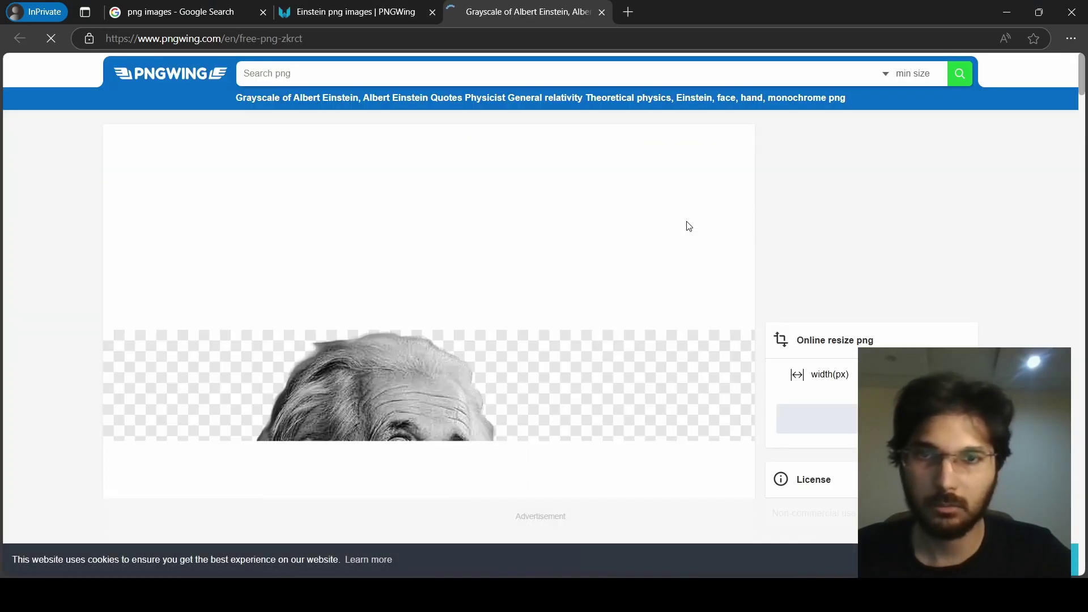
{"action": "scroll", "coordinate": [658, 233], "scroll_direction": "down", "scroll_amount": 10}
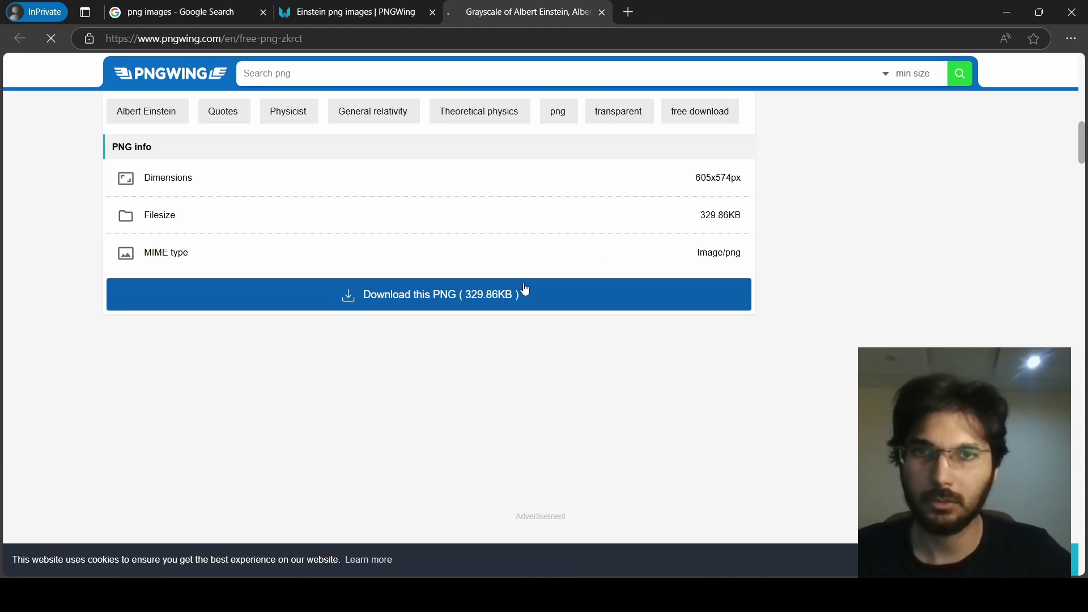
{"action": "left_click", "coordinate": [525, 294]}
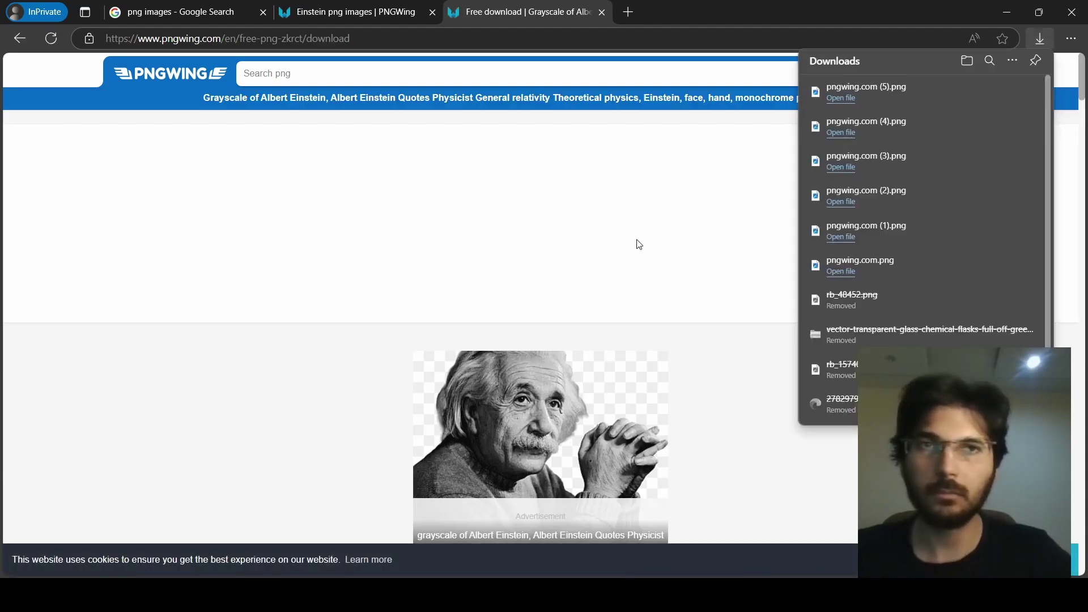
{"action": "left_click", "coordinate": [602, 12]}
- Skim more Einstein results, return to the script for the highlighted name Carl Jung, and search PNGWing for it
{"action": "scroll", "coordinate": [632, 195], "scroll_direction": "down", "scroll_amount": 5}
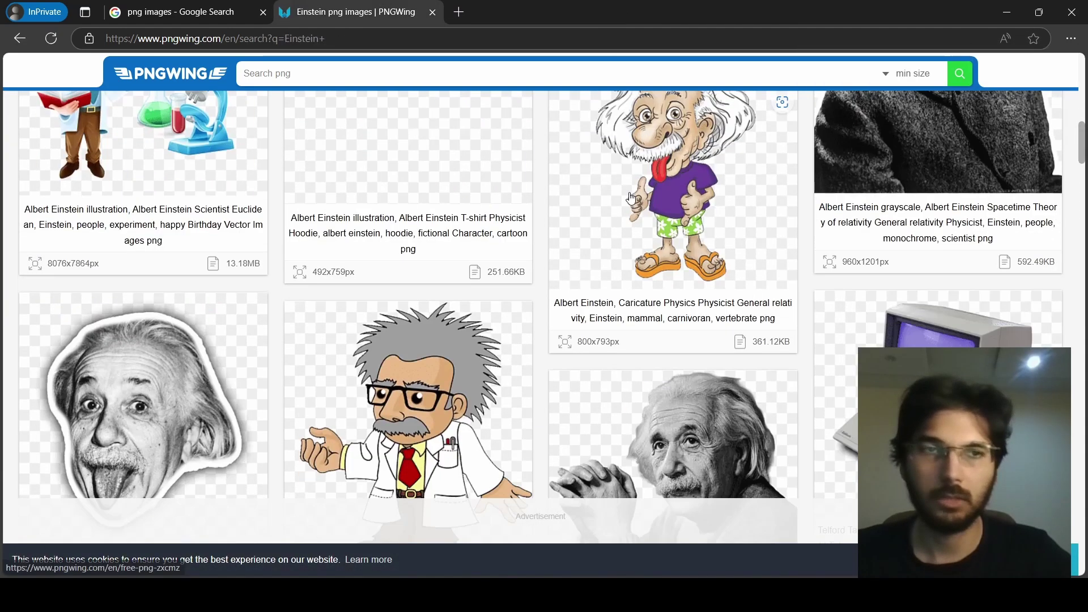
{"action": "scroll", "coordinate": [632, 195], "scroll_direction": "up", "scroll_amount": 2}
{"action": "left_click", "coordinate": [689, 570]}
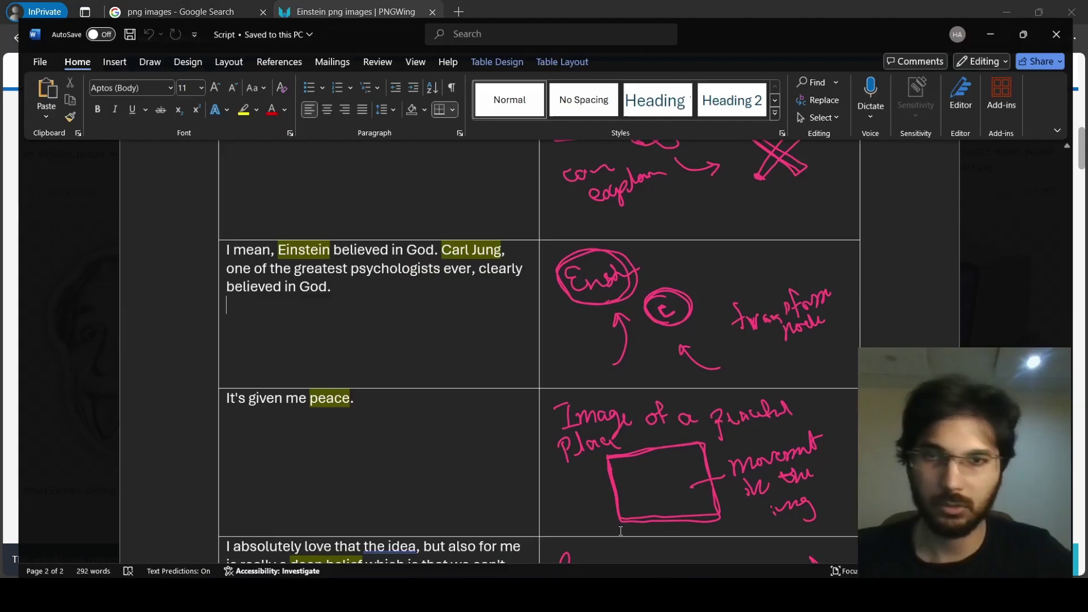
{"action": "key", "text": "BackSpace"}
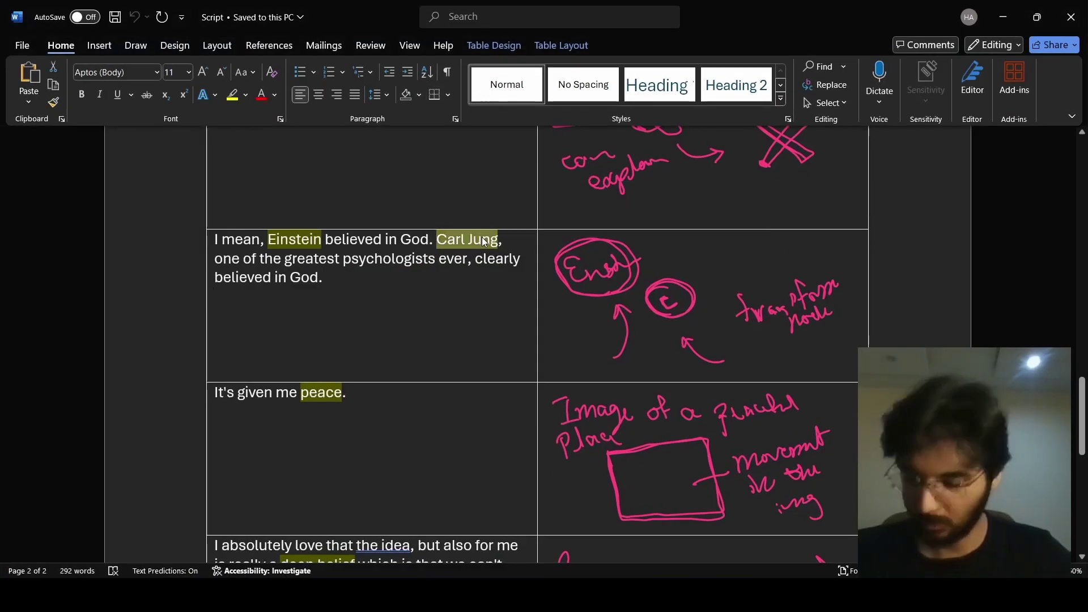
{"action": "key", "text": "Return"}
{"action": "key", "text": "alt+Tab"}
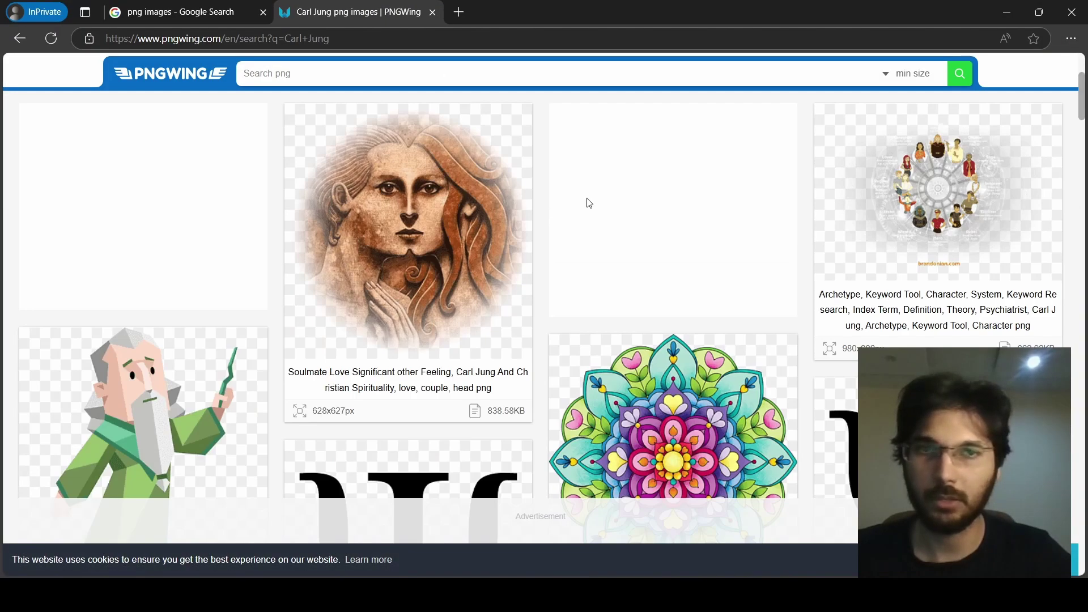
- Look through the Carl Jung results for a portrait of the psychologist
{"action": "scroll", "coordinate": [590, 203], "scroll_direction": "down", "scroll_amount": 15}
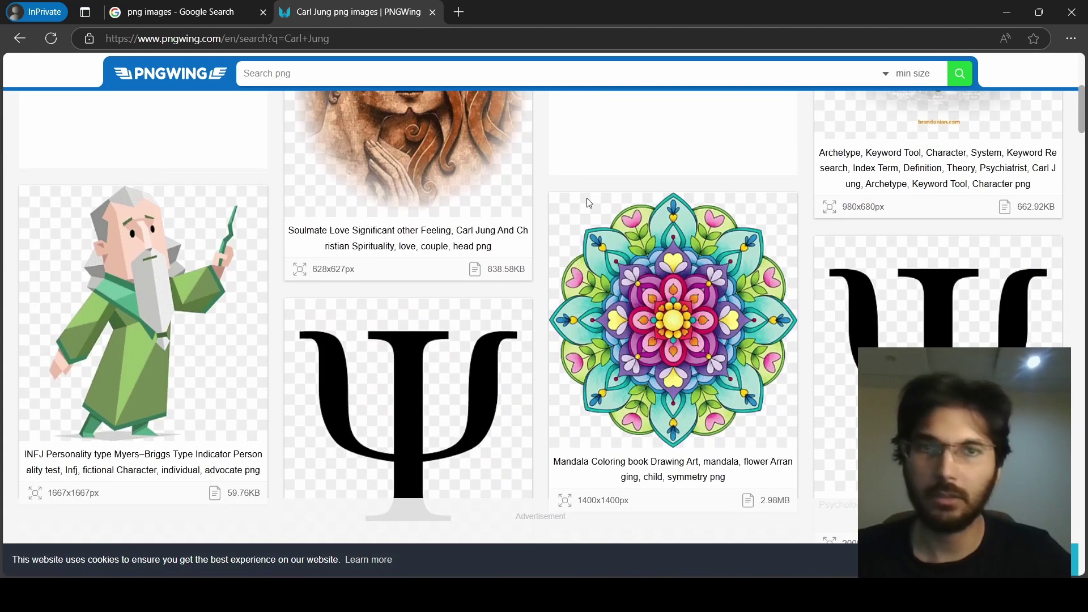
{"action": "scroll", "coordinate": [606, 205], "scroll_direction": "down", "scroll_amount": 4}
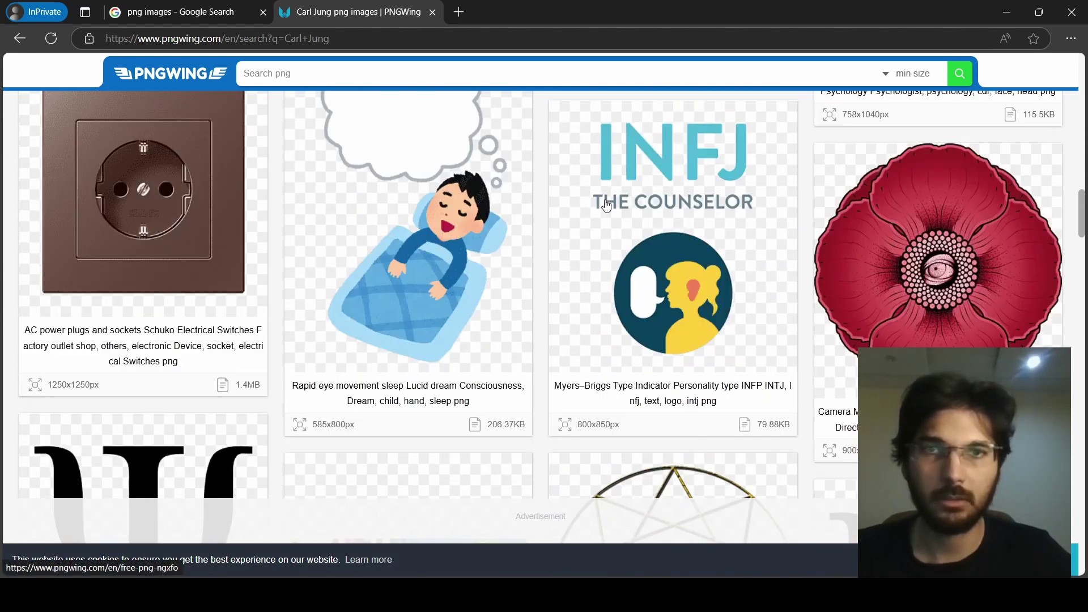
{"action": "scroll", "coordinate": [606, 205], "scroll_direction": "up", "scroll_amount": 10}
{"action": "scroll", "coordinate": [606, 205], "scroll_direction": "up", "scroll_amount": 5}
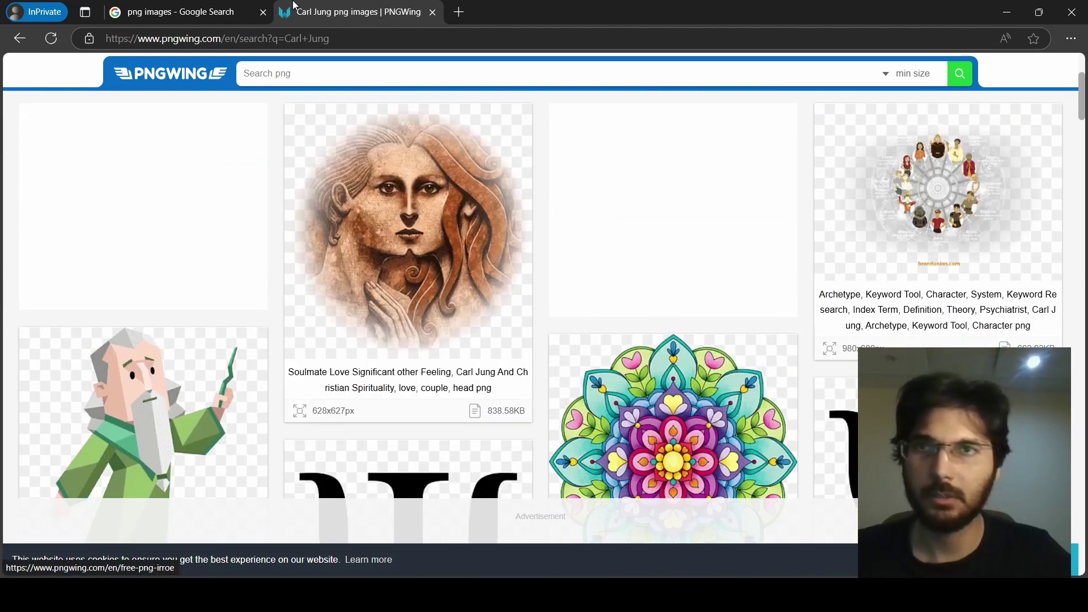
- Replace the Google query with Carl Jung and show the image results
{"action": "left_click", "coordinate": [227, 12]}
{"action": "left_click_drag", "start_coordinate": [193, 72], "coordinate": [151, 68]}
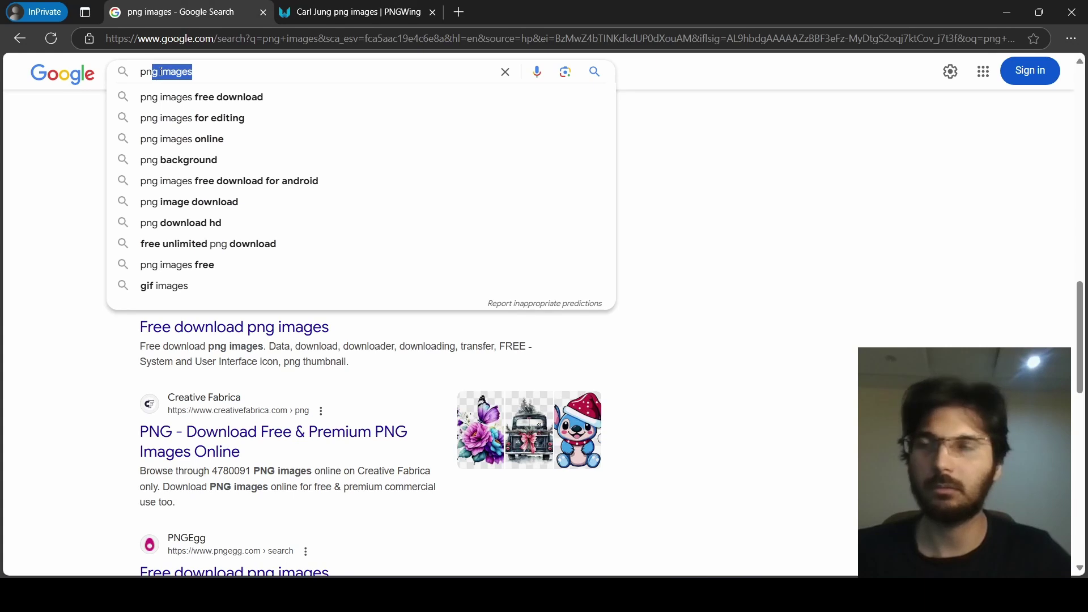
{"action": "key", "text": "BackSpace"}
{"action": "key", "text": "BackSpace"}
{"action": "key", "text": "BackSpace"}
{"action": "type", "text": "Carl Jung"}
{"action": "key", "text": "Return"}
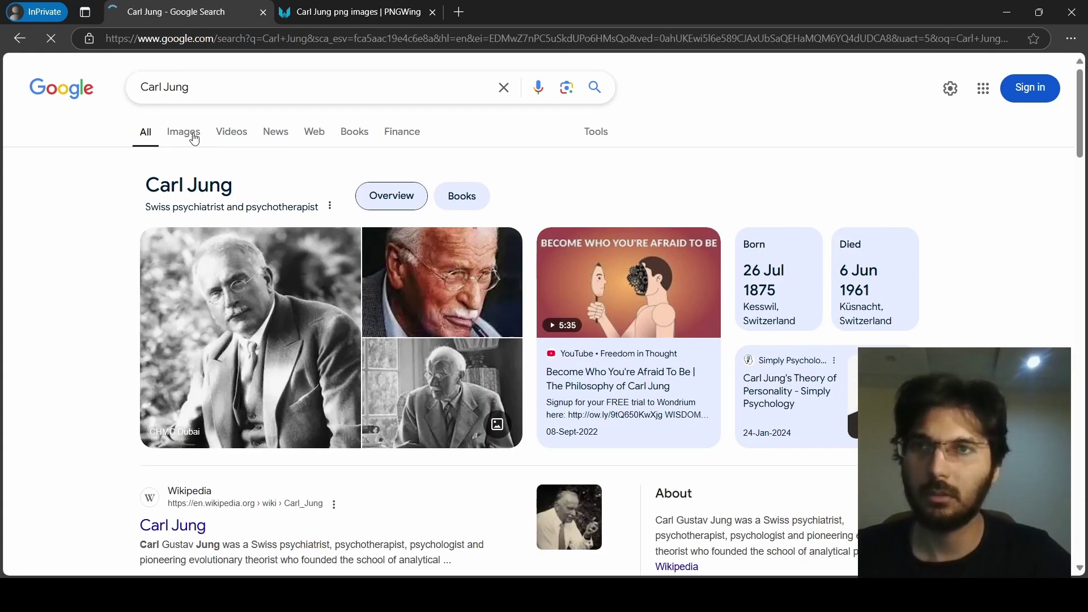
{"action": "left_click", "coordinate": [194, 139]}
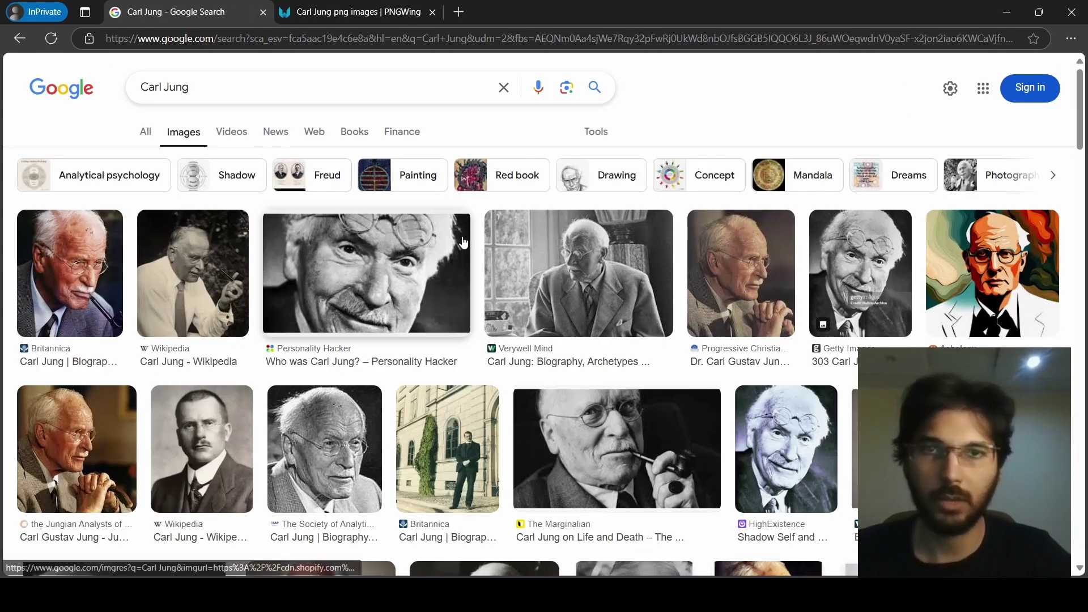
- Look further down the PNGWing results for a usable Carl Jung portrait
{"action": "left_click", "coordinate": [340, 10]}
{"action": "scroll", "coordinate": [531, 278], "scroll_direction": "down", "scroll_amount": 5}
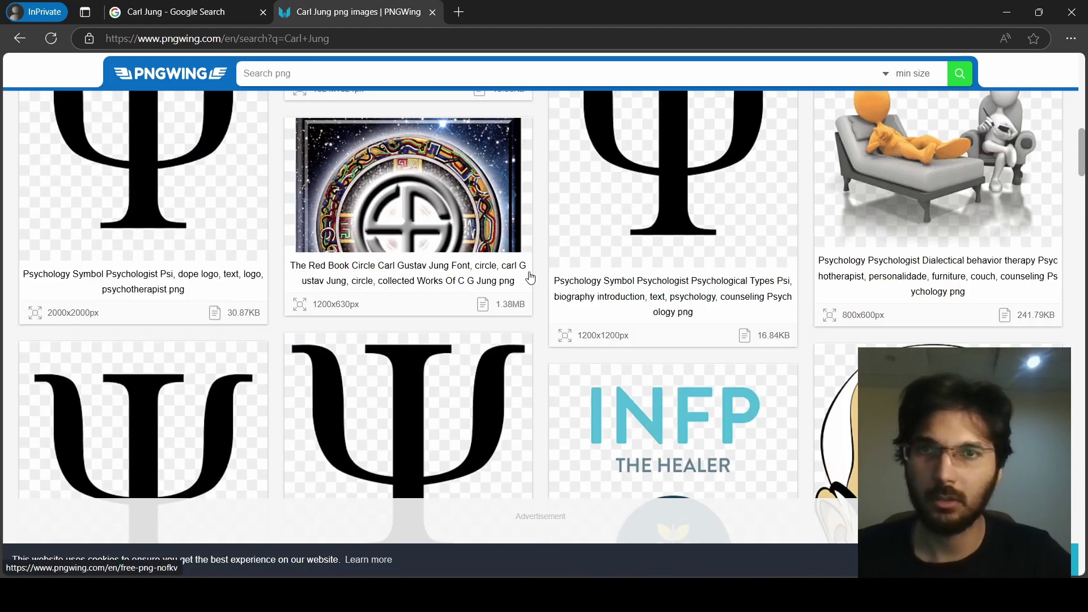
{"action": "scroll", "coordinate": [531, 278], "scroll_direction": "down", "scroll_amount": 5}
- Return to the Google image results and open the Verywell Mind portrait of Carl Jung as a full image in its own tab
{"action": "key", "text": "ctrl+shift+Tab"}
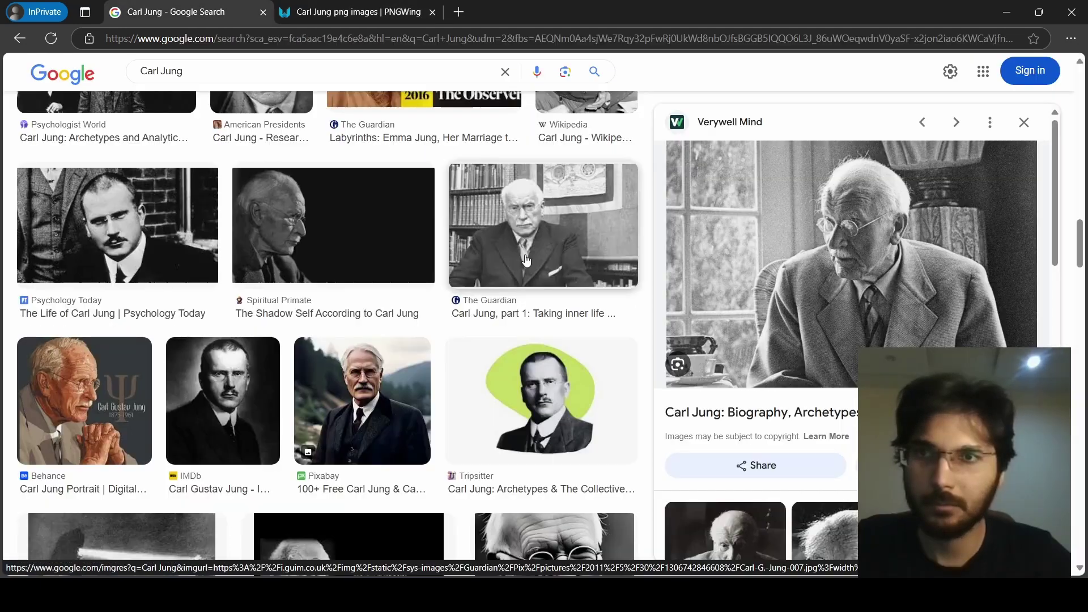
{"action": "scroll", "coordinate": [526, 260], "scroll_direction": "down", "scroll_amount": 5}
{"action": "right_click", "coordinate": [833, 277]}
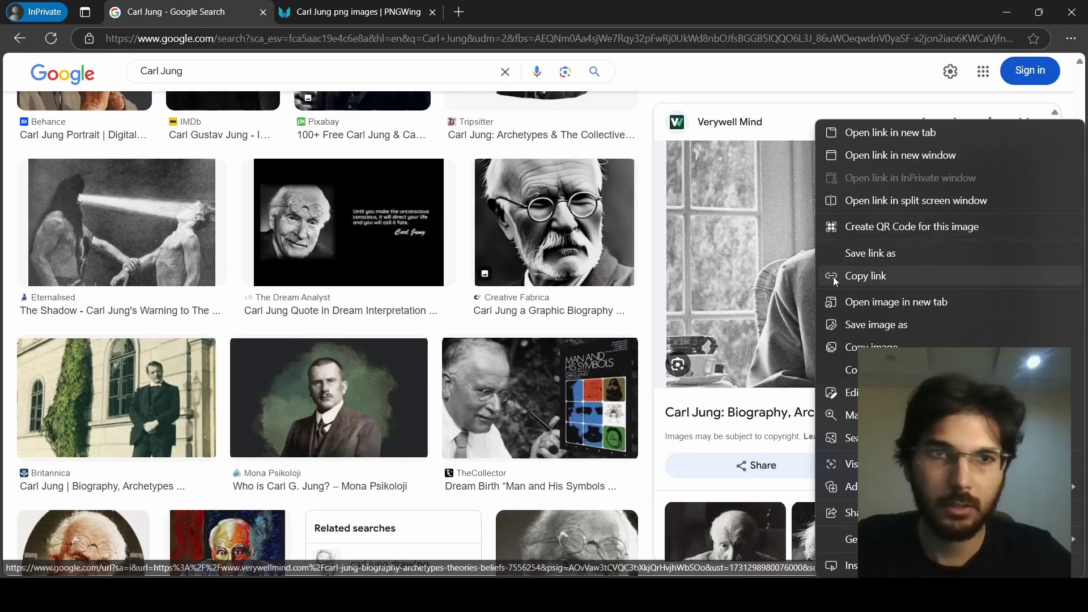
{"action": "left_click", "coordinate": [839, 277]}
{"action": "left_click", "coordinate": [390, 7]}
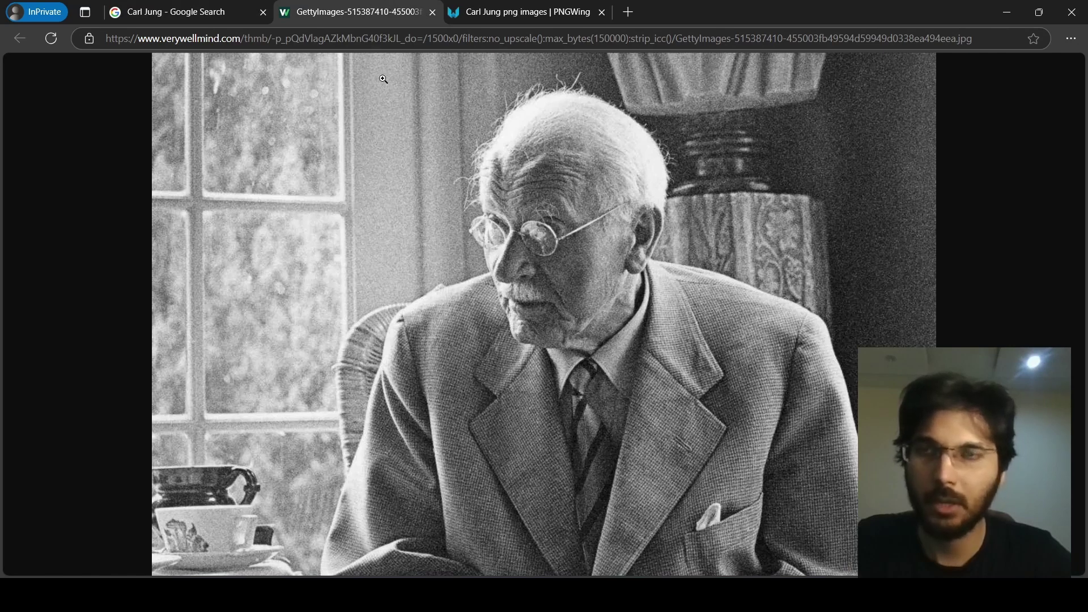
{"action": "left_click", "coordinate": [462, 7]}
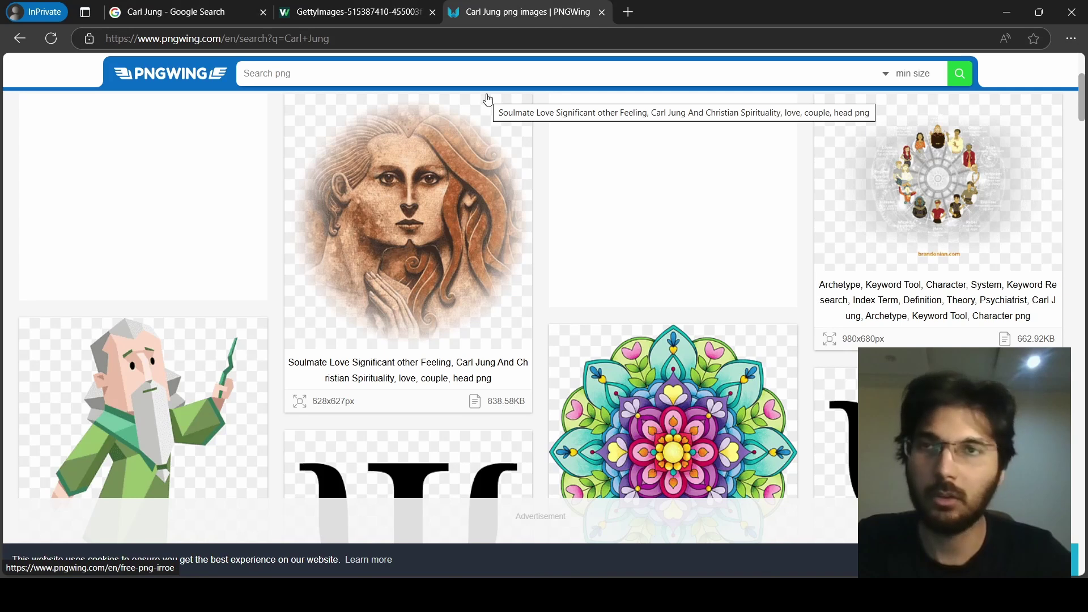
{"action": "left_click", "coordinate": [351, 10]}
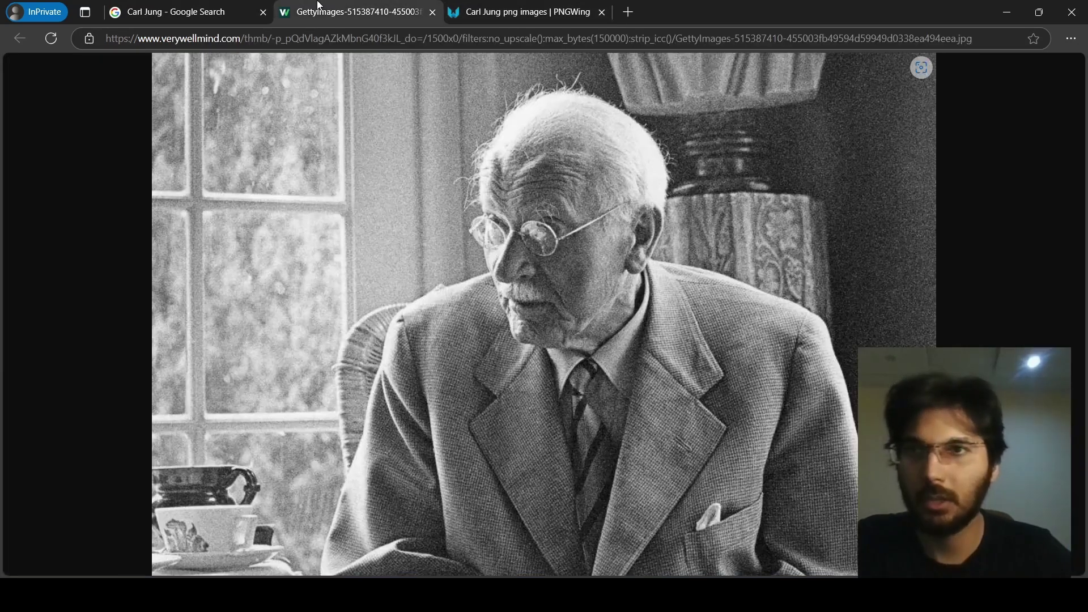
{"action": "left_click", "coordinate": [219, 5]}
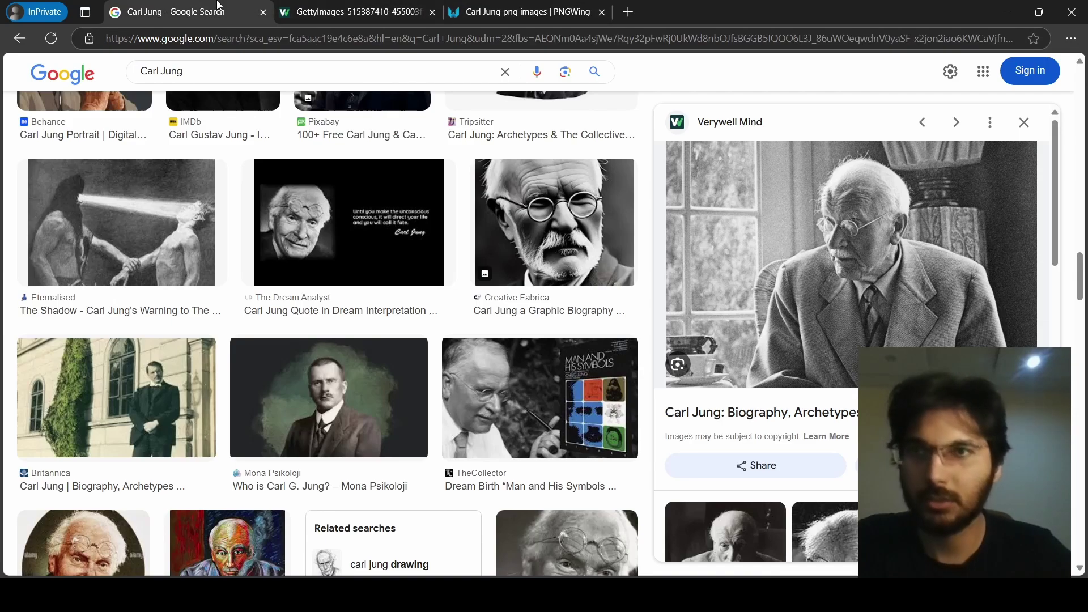
{"action": "left_click", "coordinate": [332, 6]}
- Copy the Carl Jung portrait's image address and go to remove.bg in the same tab
{"action": "left_click", "coordinate": [496, 39]}
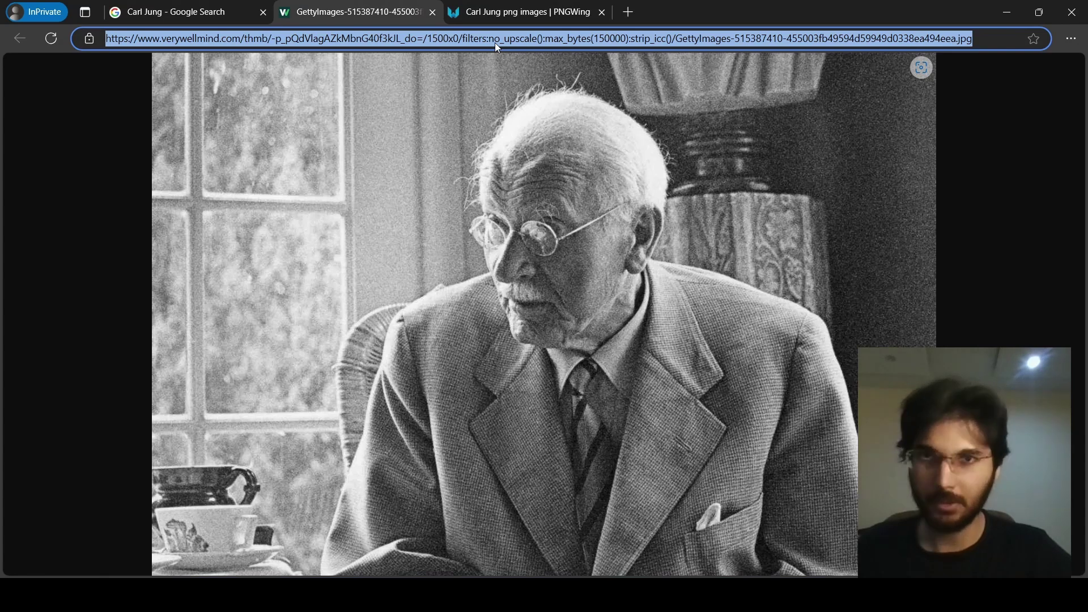
{"action": "type", "text": "remove.bg"}
{"action": "key", "text": "Return"}
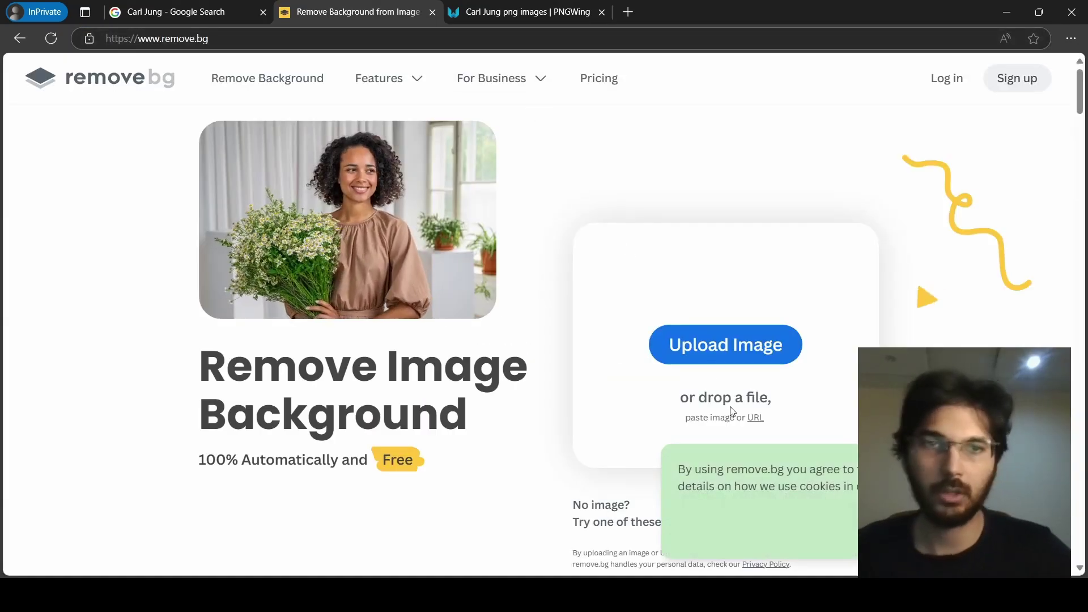
- Remove the Carl Jung portrait's background using the copied image URL and download the 612 × 408 px cutout
{"action": "left_click", "coordinate": [756, 417]}
{"action": "key", "text": "ctrl+v"}
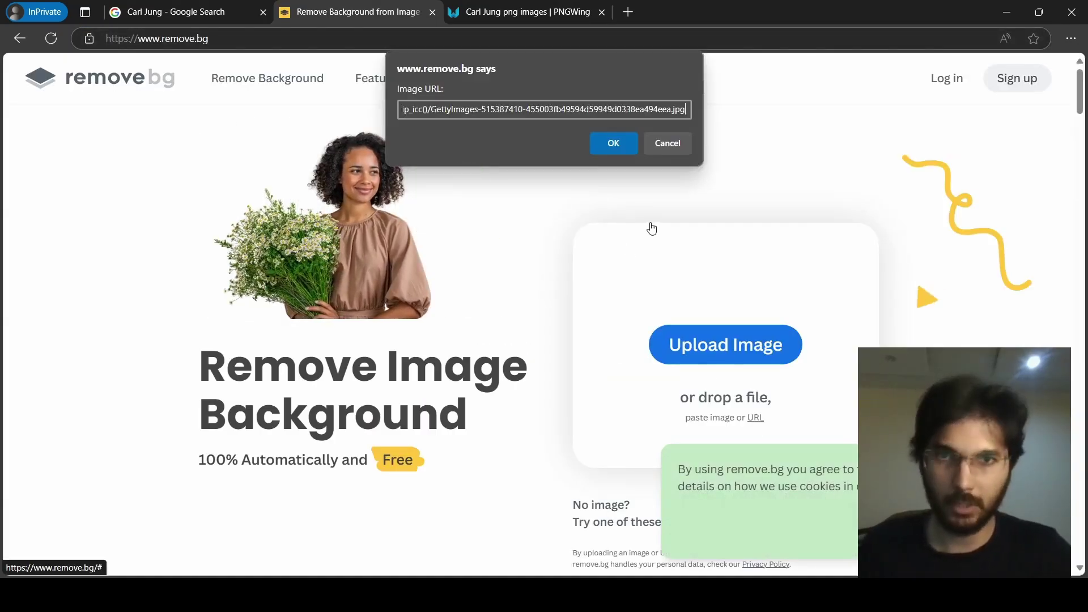
{"action": "left_click", "coordinate": [608, 149]}
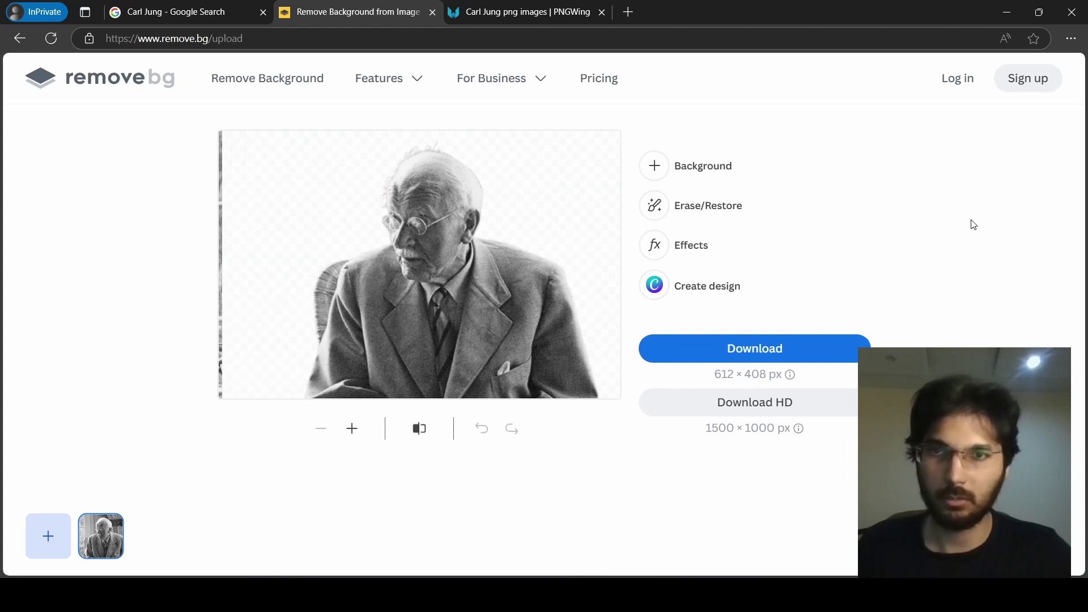
{"action": "left_click", "coordinate": [763, 351]}
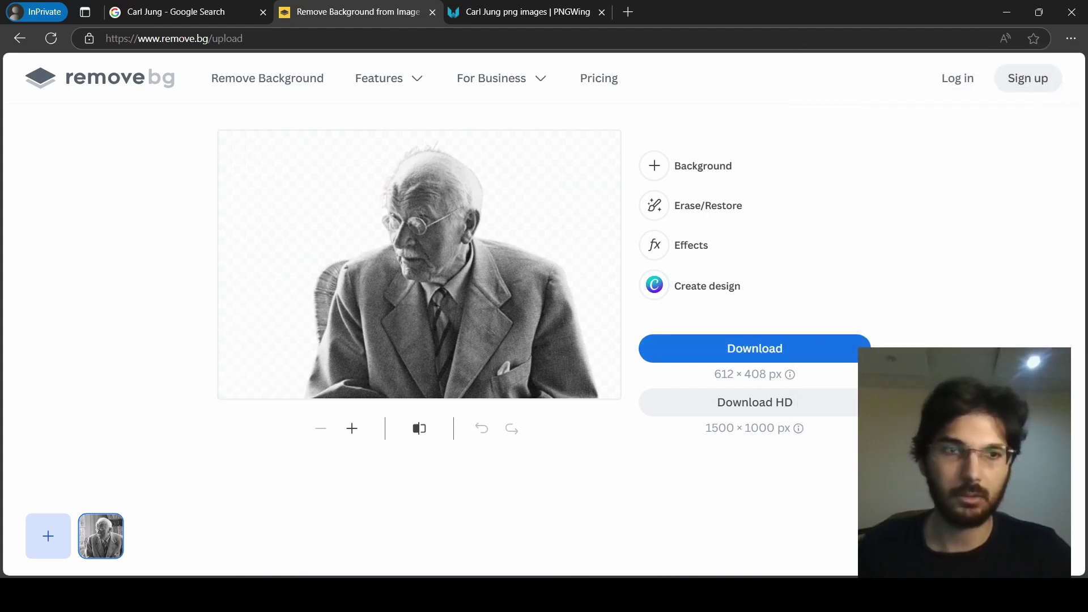
- Switch to the script in Word and review the storyboard rows for the next graphic needed
{"action": "left_click", "coordinate": [474, 8]}
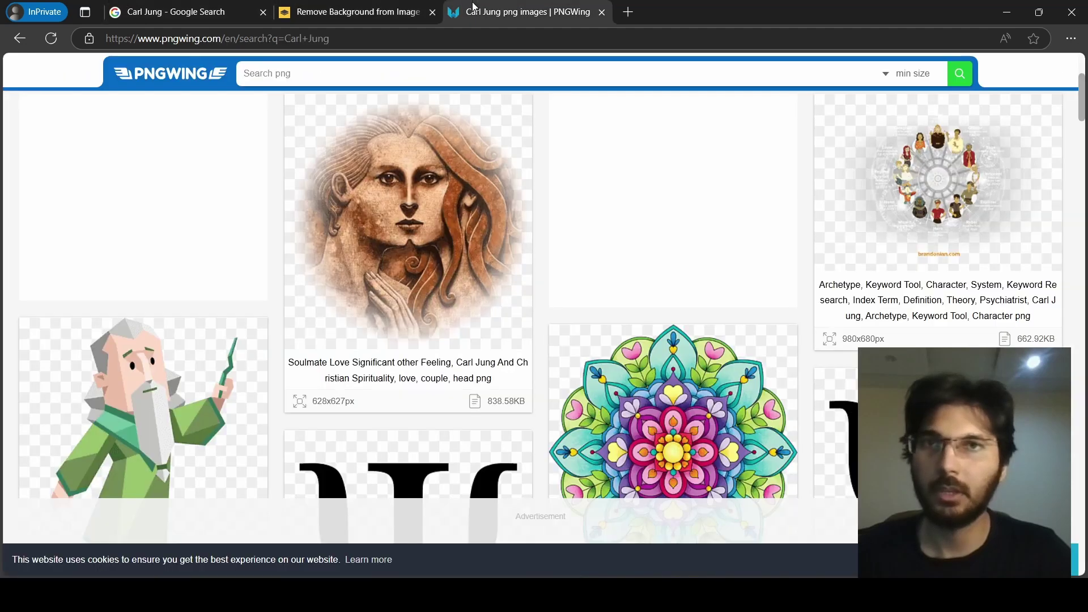
{"action": "key", "text": "alt+Tab"}
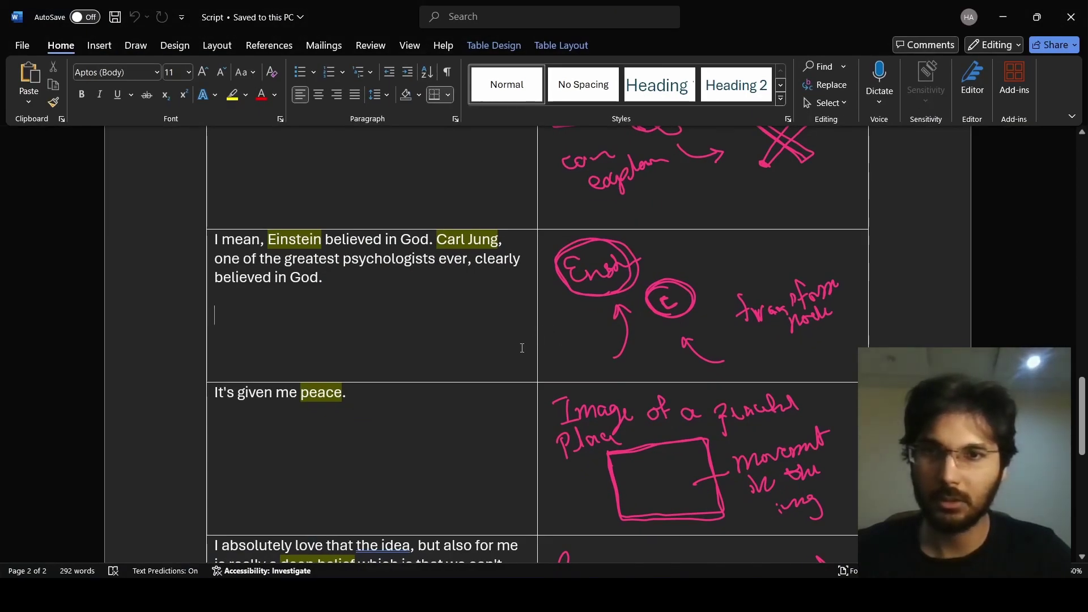
{"action": "scroll", "coordinate": [522, 349], "scroll_direction": "down", "scroll_amount": 3}
{"action": "scroll", "coordinate": [522, 348], "scroll_direction": "up", "scroll_amount": 6}
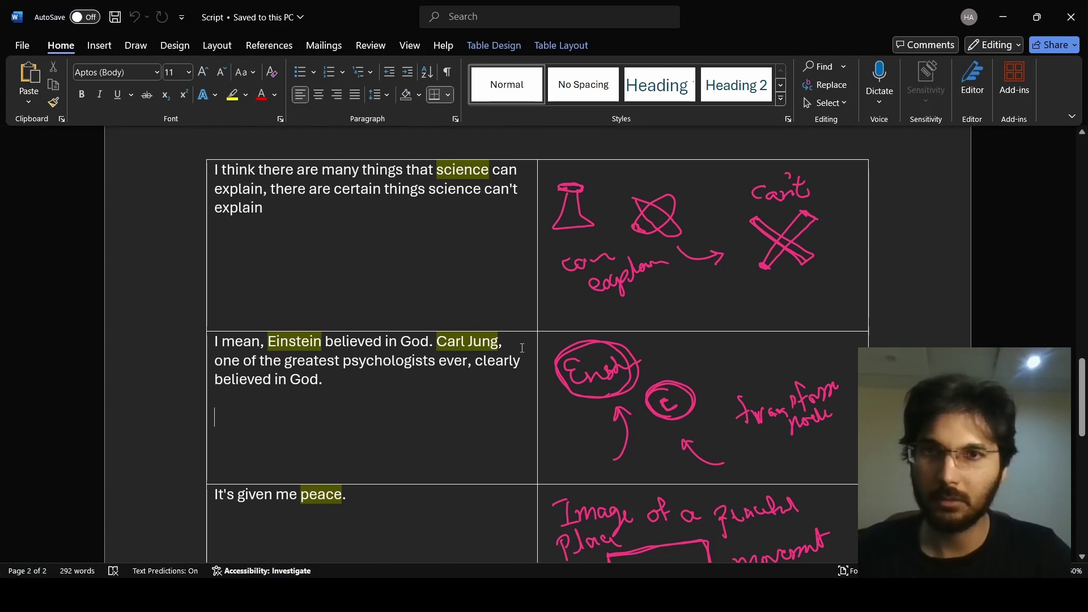
{"action": "scroll", "coordinate": [522, 348], "scroll_direction": "down", "scroll_amount": 6}
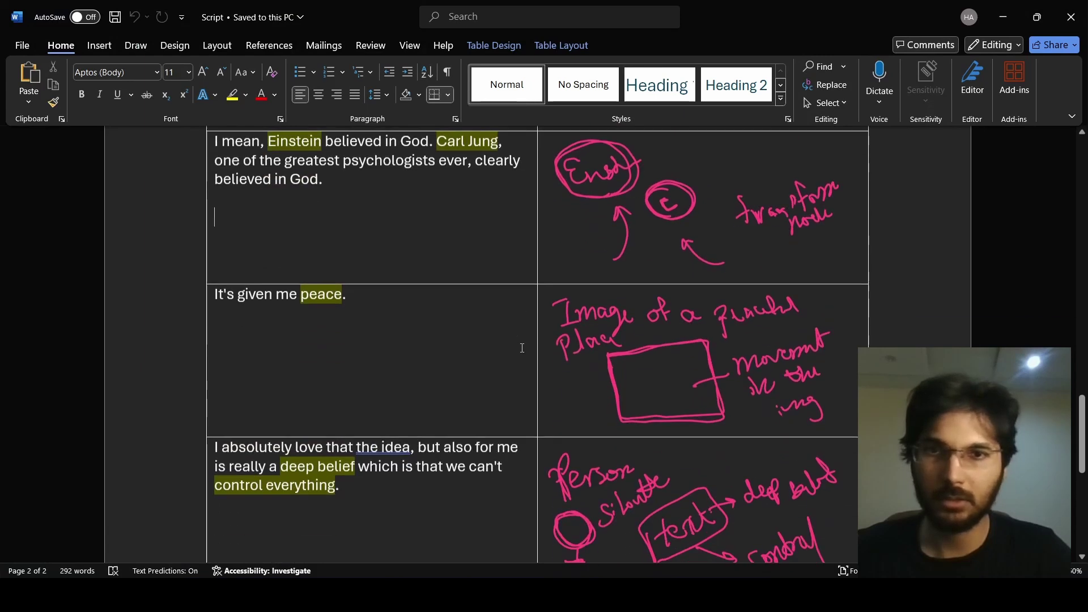
{"action": "scroll", "coordinate": [523, 348], "scroll_direction": "up", "scroll_amount": 15}
- Take the word scientist from the script, search PNGWing for it, and skim the results
{"action": "scroll", "coordinate": [523, 348], "scroll_direction": "down", "scroll_amount": 4}
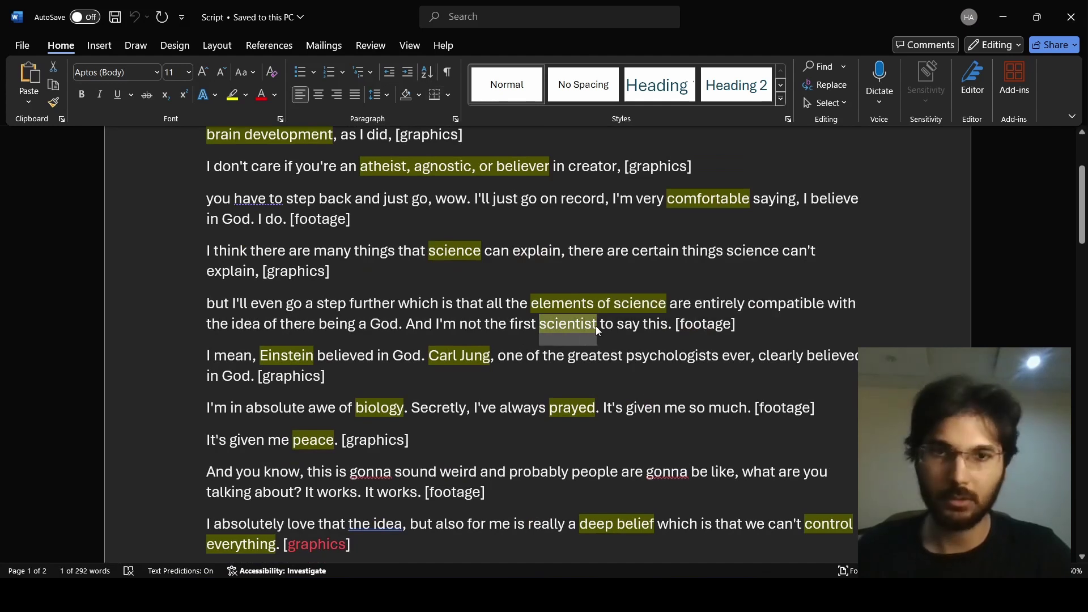
{"action": "key", "text": "super+Down"}
{"action": "left_click", "coordinate": [424, 80]}
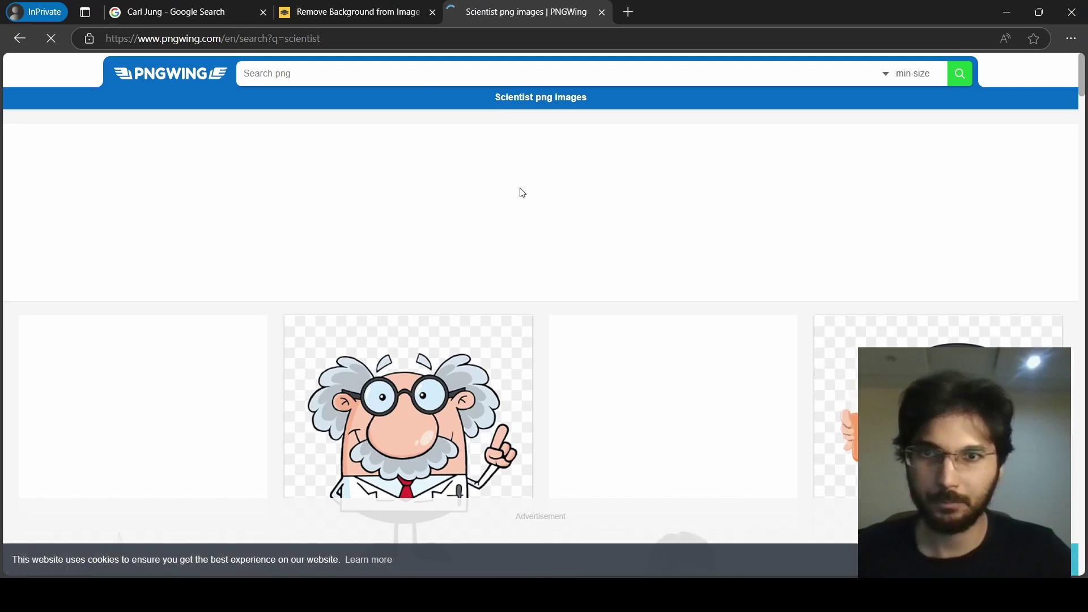
{"action": "scroll", "coordinate": [521, 193], "scroll_direction": "down", "scroll_amount": 6}
- Replace the Carl Jung query in Google Images with scientist and run the search
{"action": "left_click", "coordinate": [184, 12]}
{"action": "left_click_drag", "start_coordinate": [186, 87], "coordinate": [136, 82]}
{"action": "type", "text": "scientist"}
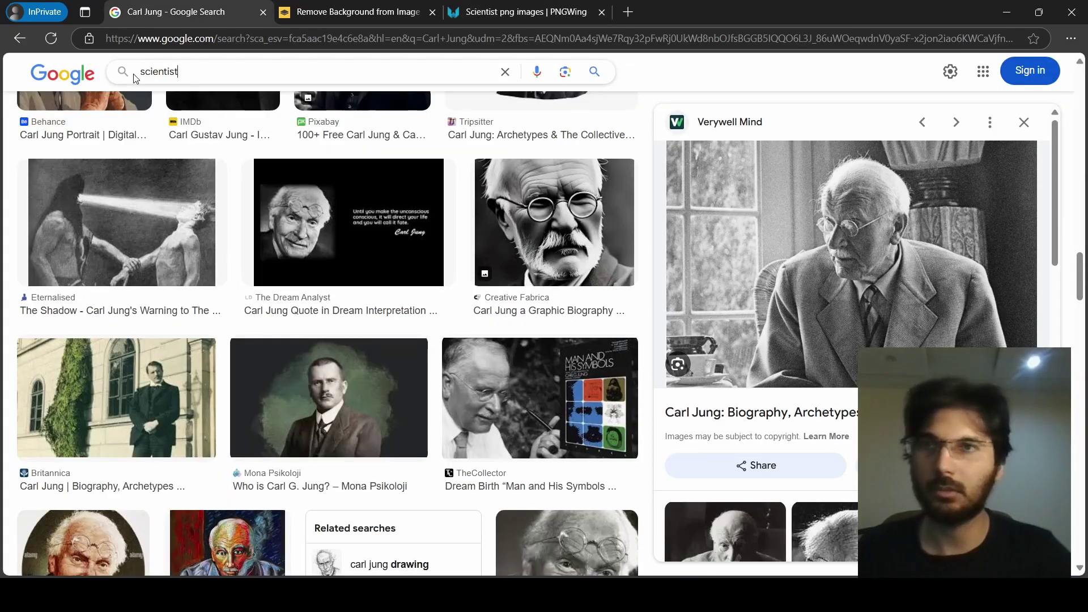
{"action": "key", "text": "Return"}
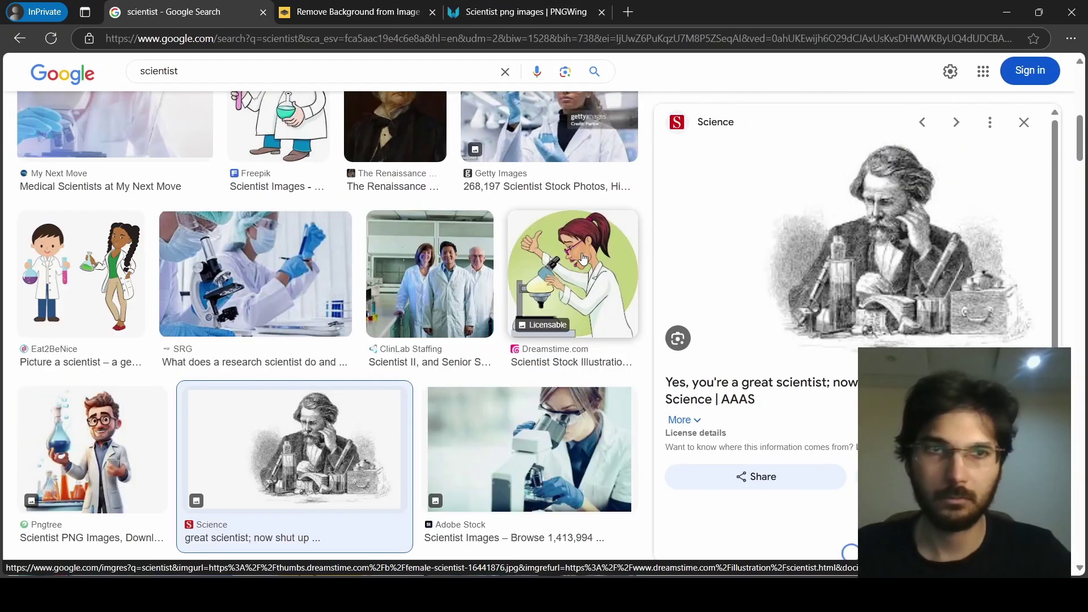
- Open the Science engraving of a scientist at his desk as a full image, copy its address, and close its tab
{"action": "right_click", "coordinate": [857, 230]}
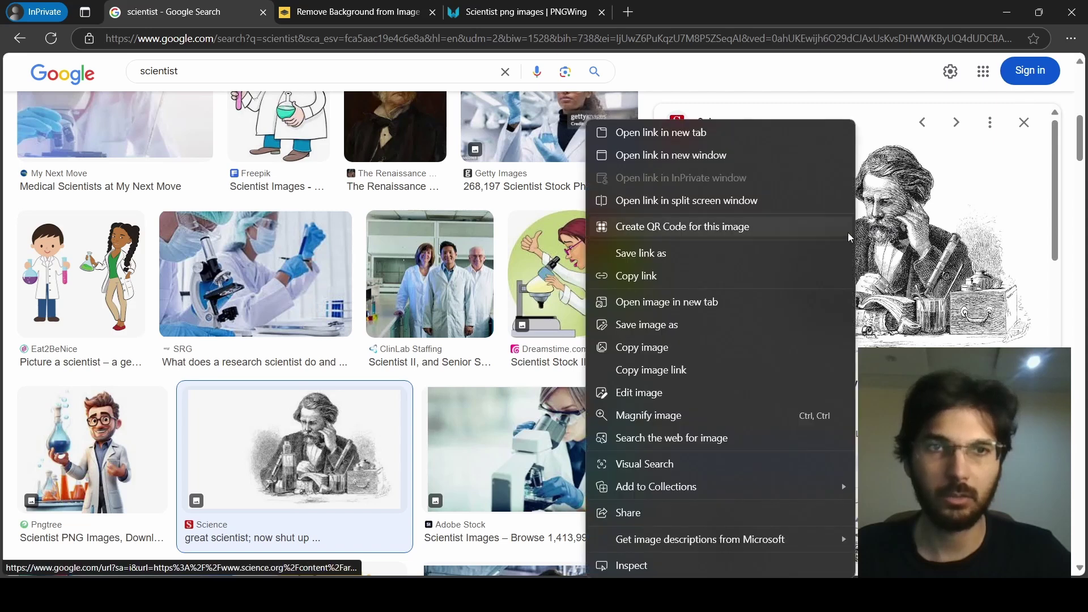
{"action": "left_click", "coordinate": [822, 302]}
{"action": "left_click", "coordinate": [354, 5]}
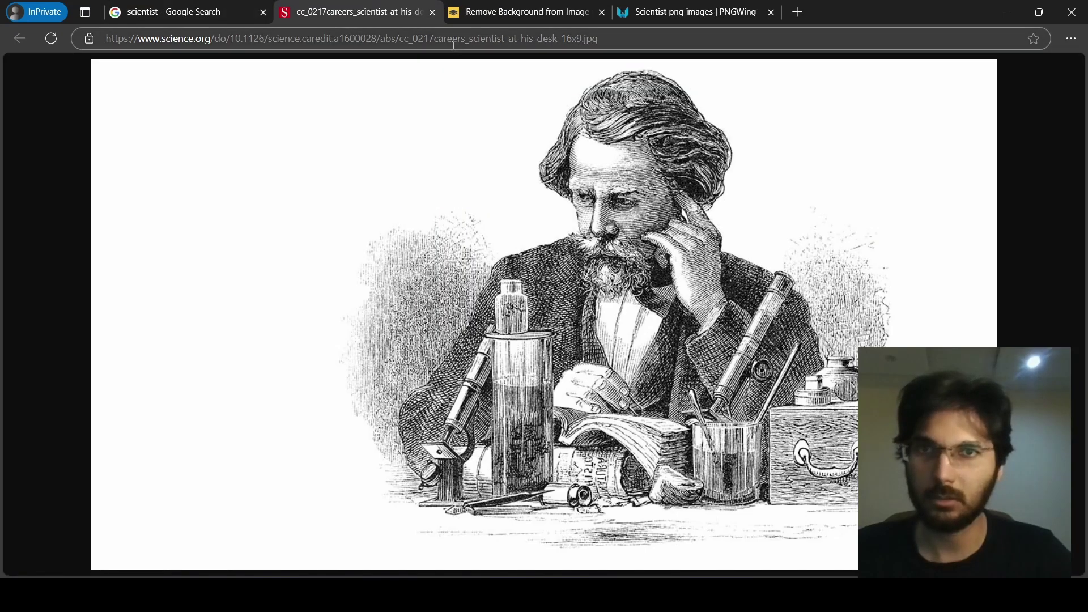
{"action": "left_click", "coordinate": [453, 45]}
{"action": "key", "text": "ctrl+w"}
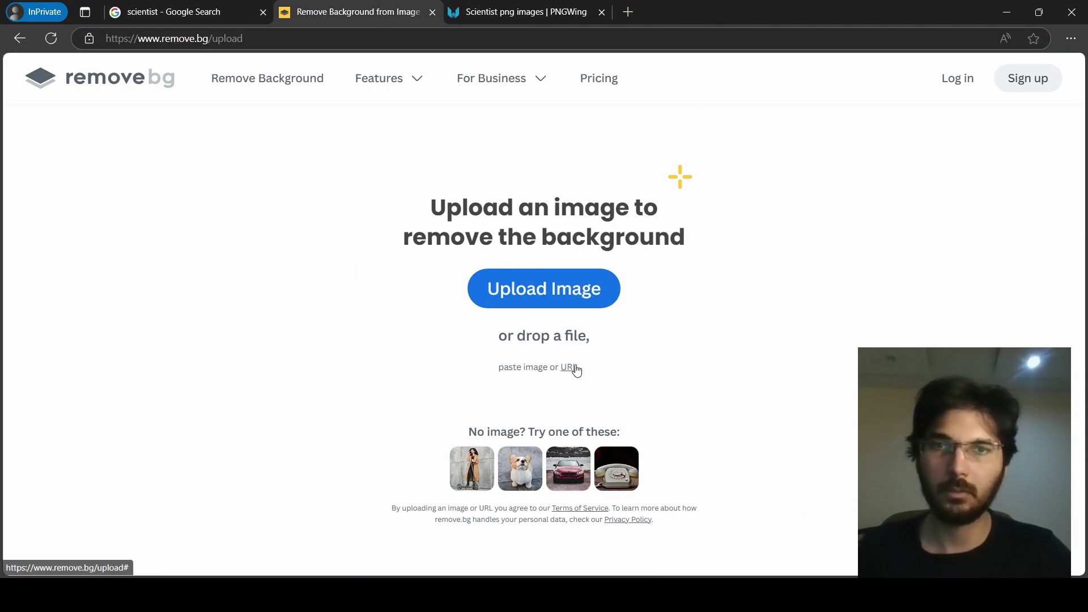
- Remove the scientist engraving's background in remove.bg from its URL, download the 666 × 375 px cutout, and reset the upload page
{"action": "key", "text": "ctrl+v"}
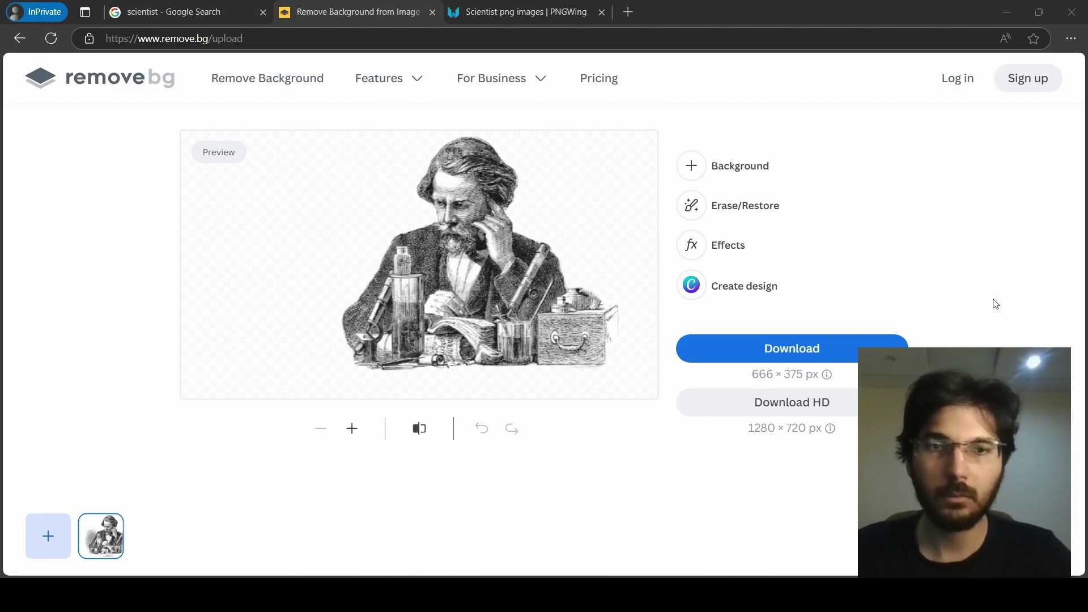
{"action": "left_click", "coordinate": [855, 342]}
{"action": "key", "text": "F5"}
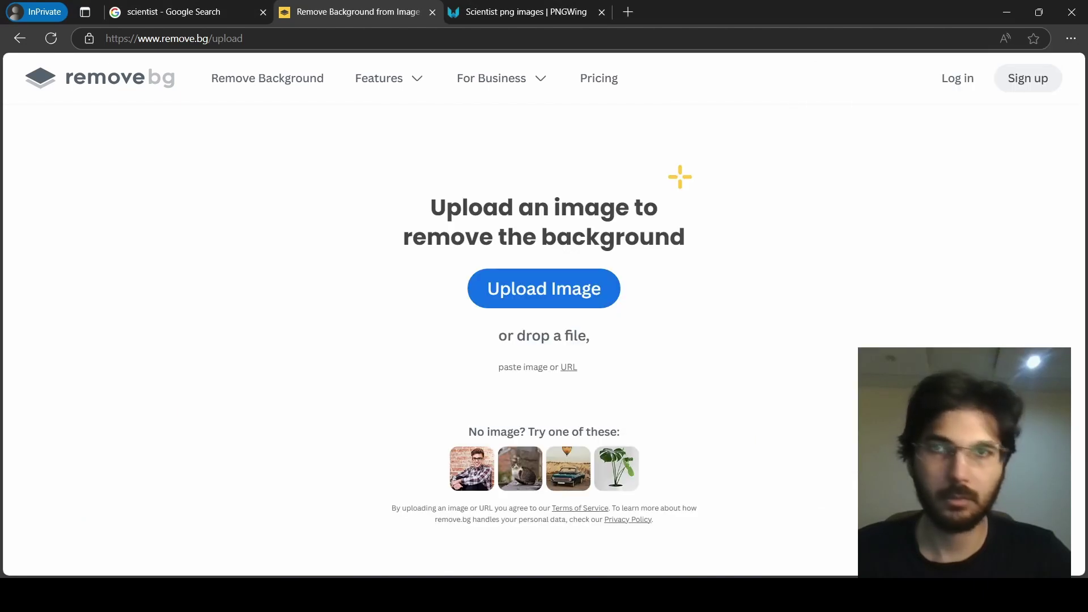
- Copy the highlighted word elements from the script in Word and search PNGWing for it
{"action": "left_click", "coordinate": [269, 5]}
{"action": "left_click", "coordinate": [513, 6]}
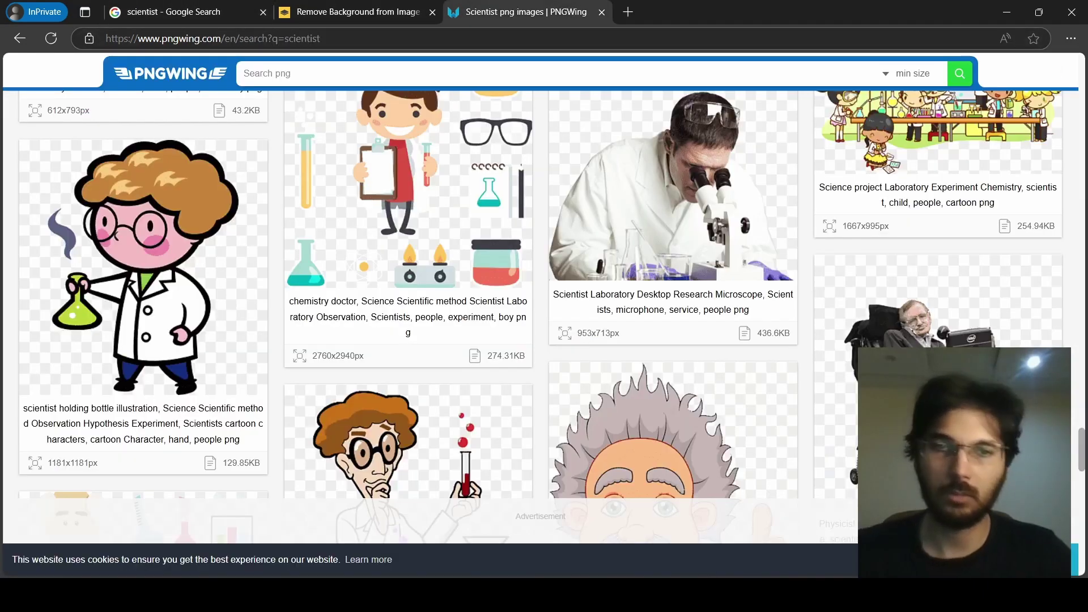
{"action": "key", "text": "alt+Tab"}
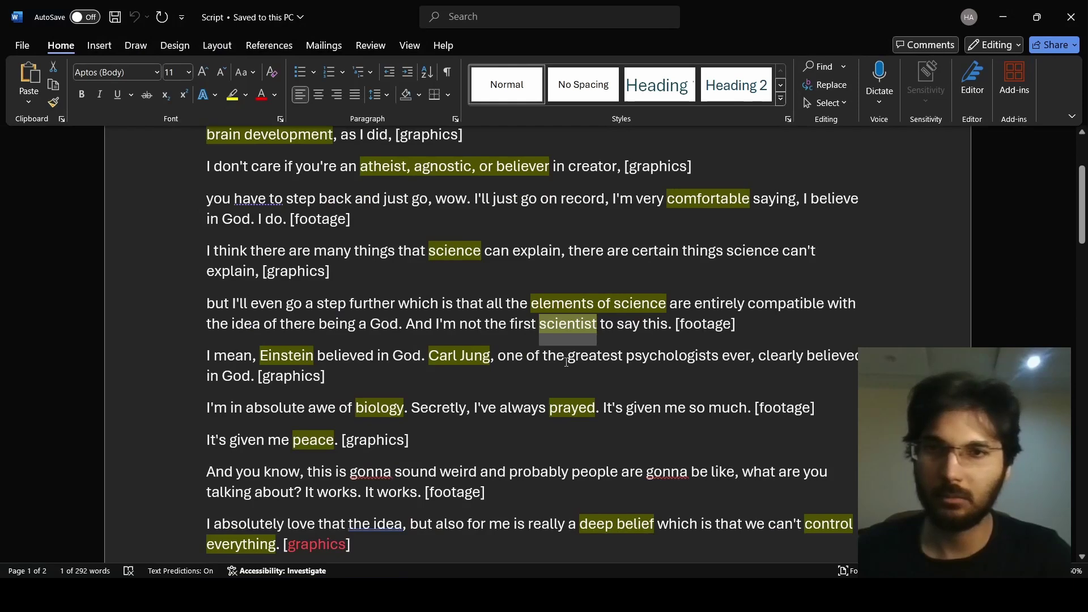
{"action": "left_click_drag", "start_coordinate": [534, 304], "coordinate": [597, 305]}
{"action": "key", "text": "ctrl+c"}
{"action": "key", "text": "alt+Tab"}
- Search Google Images for elements and skim the first results for a periodic table
{"action": "left_click", "coordinate": [131, 78]}
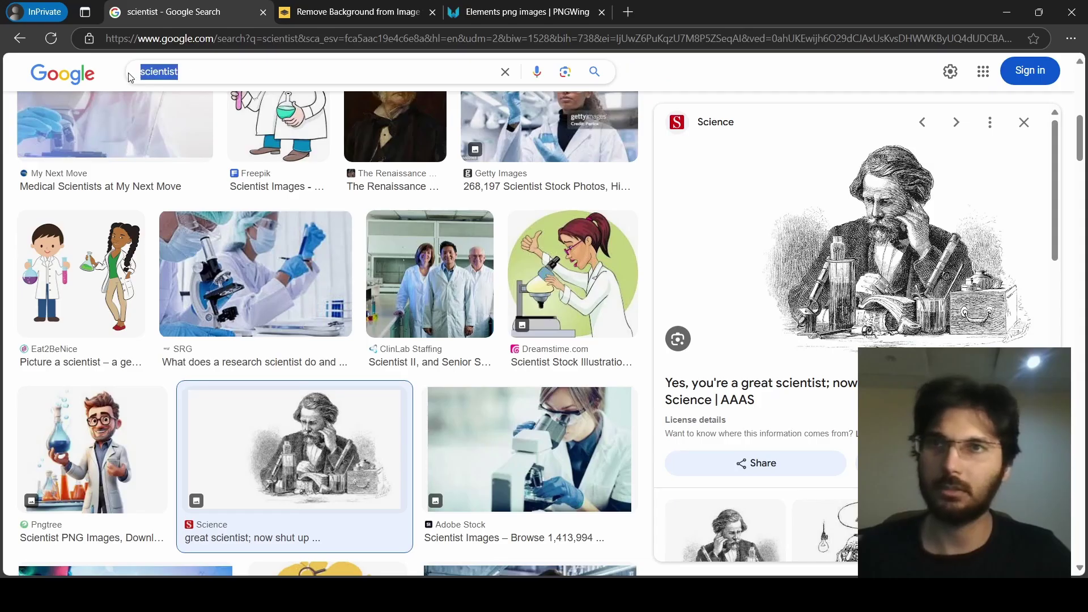
{"action": "key", "text": "ctrl+v"}
{"action": "key", "text": "Return"}
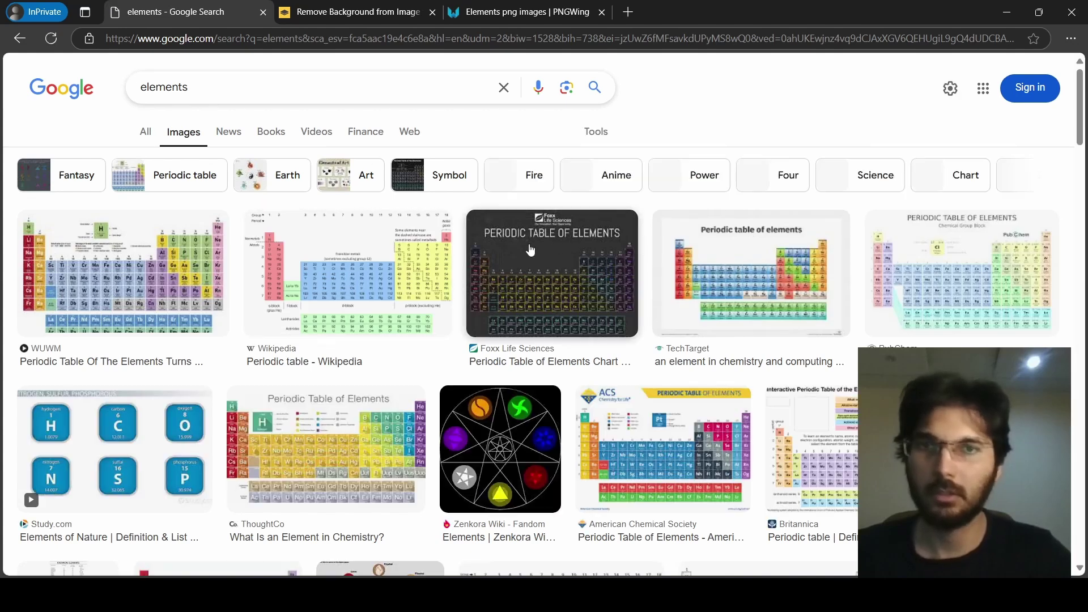
{"action": "scroll", "coordinate": [555, 244], "scroll_direction": "down", "scroll_amount": 1}
{"action": "scroll", "coordinate": [555, 244], "scroll_direction": "up", "scroll_amount": 2}
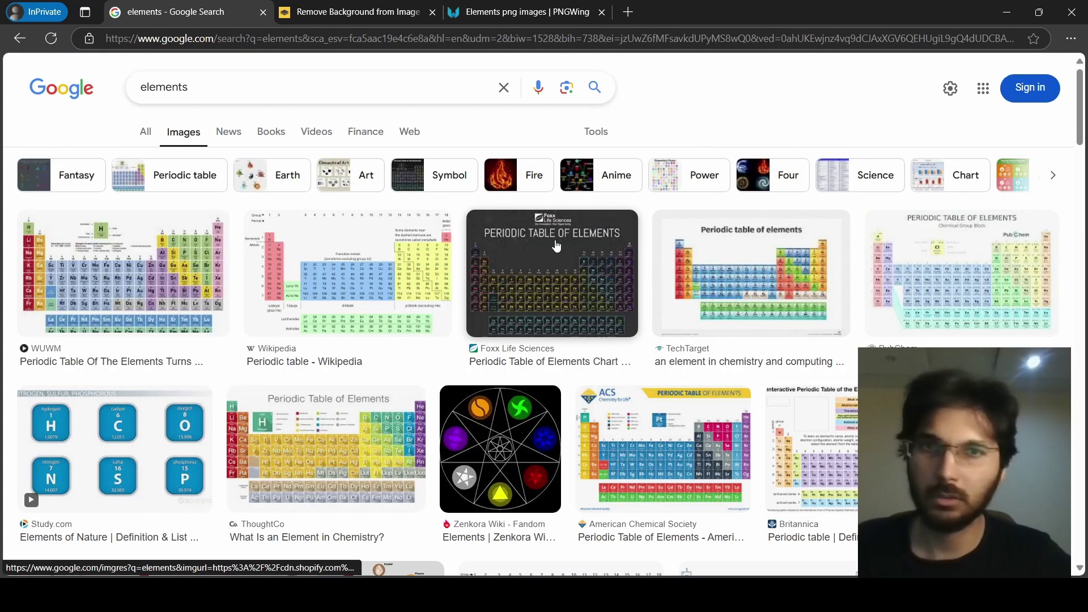
- Open the dark Foxx Life Sciences periodic table from the image results as a full image in a new tab
{"action": "left_click", "coordinate": [565, 260]}
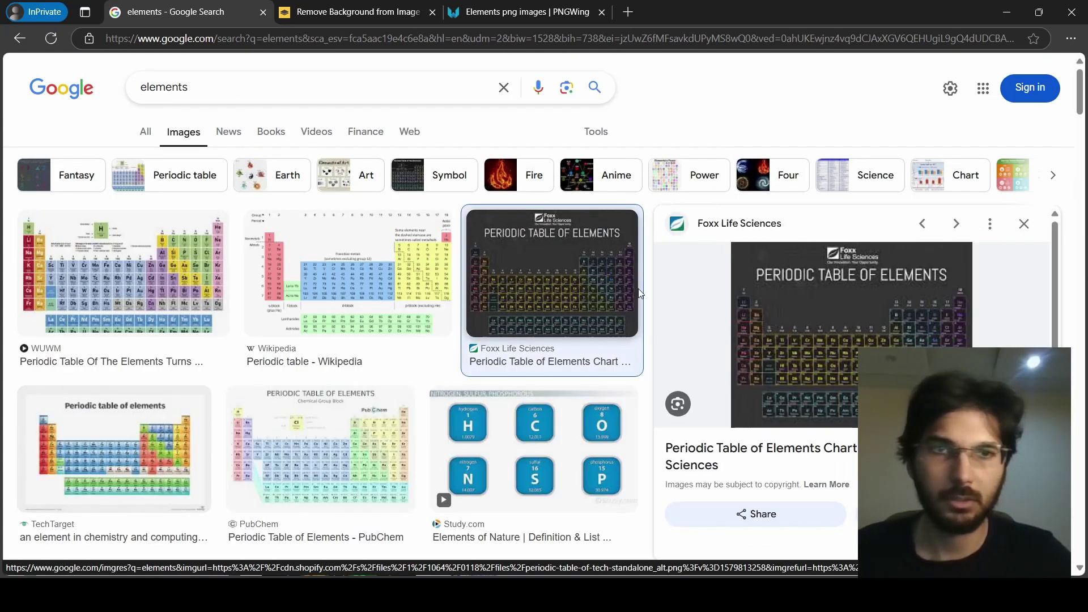
{"action": "right_click", "coordinate": [780, 292]}
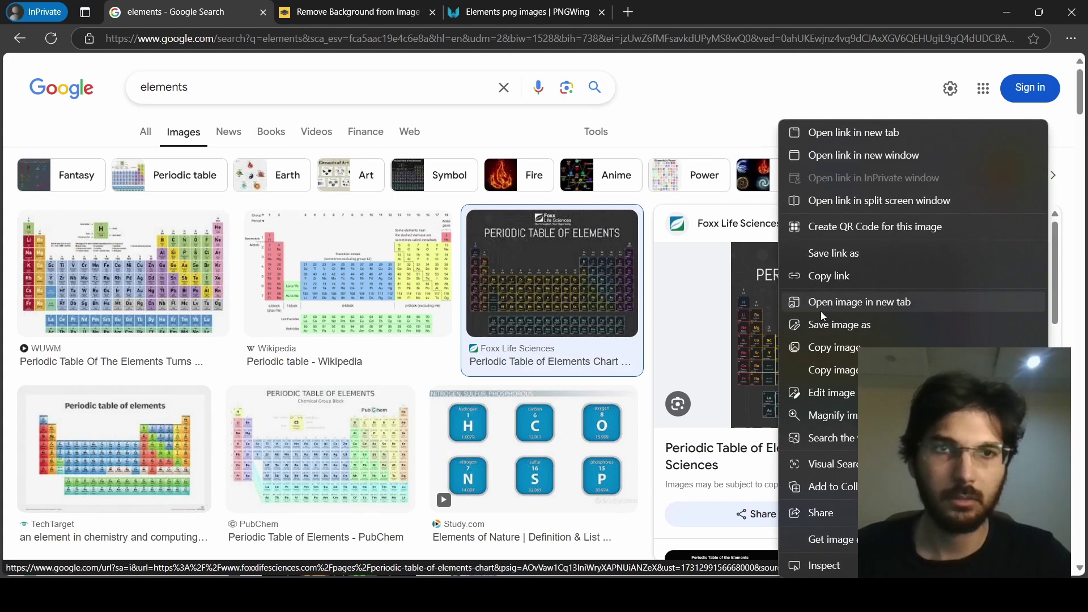
{"action": "left_click", "coordinate": [821, 303]}
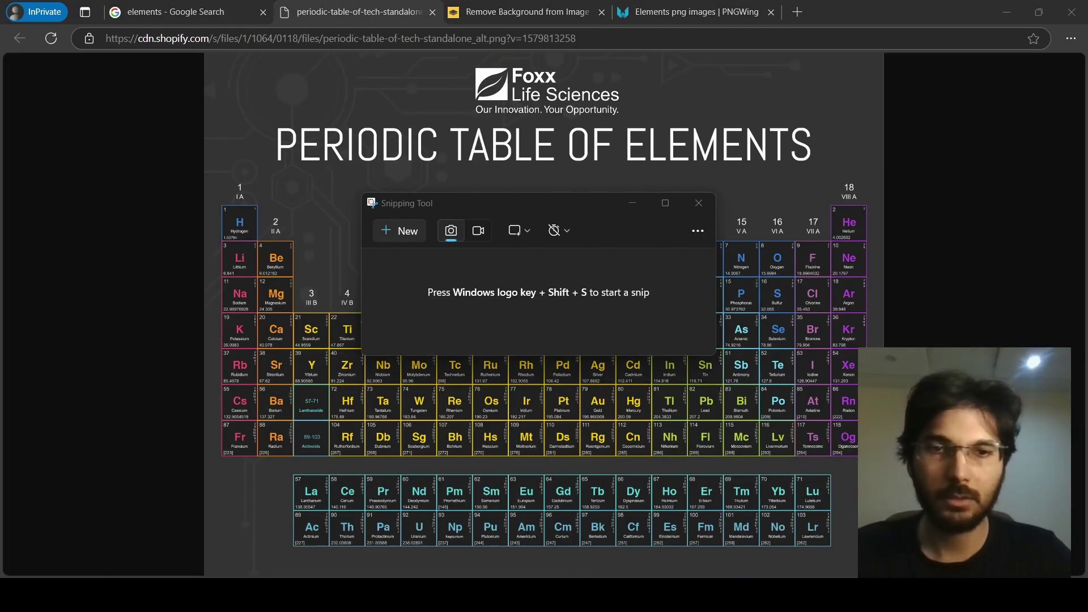
- Snip the full element grid below the periodic table's title with Snipping Tool and save the capture
{"action": "key", "text": "super+shift+s"}
{"action": "key", "text": "Escape"}
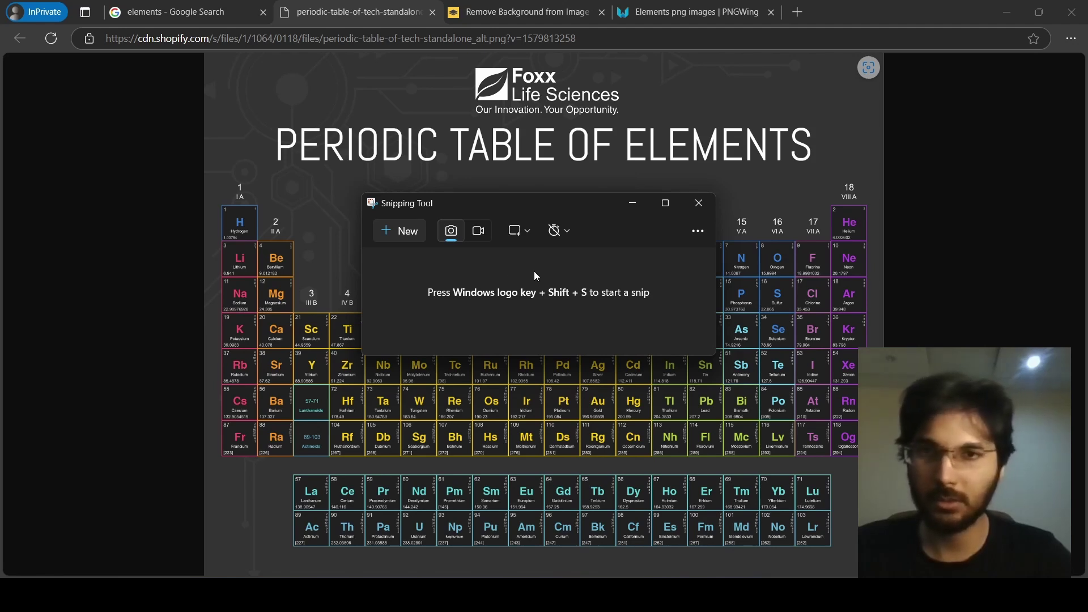
{"action": "left_click", "coordinate": [414, 233]}
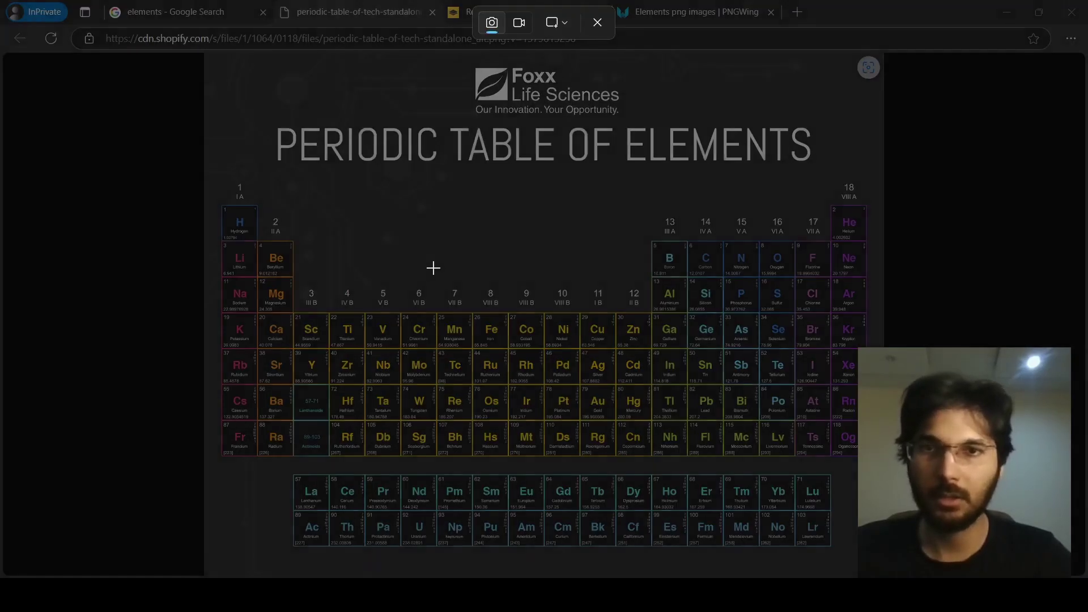
{"action": "left_click_drag", "start_coordinate": [209, 173], "coordinate": [879, 556]}
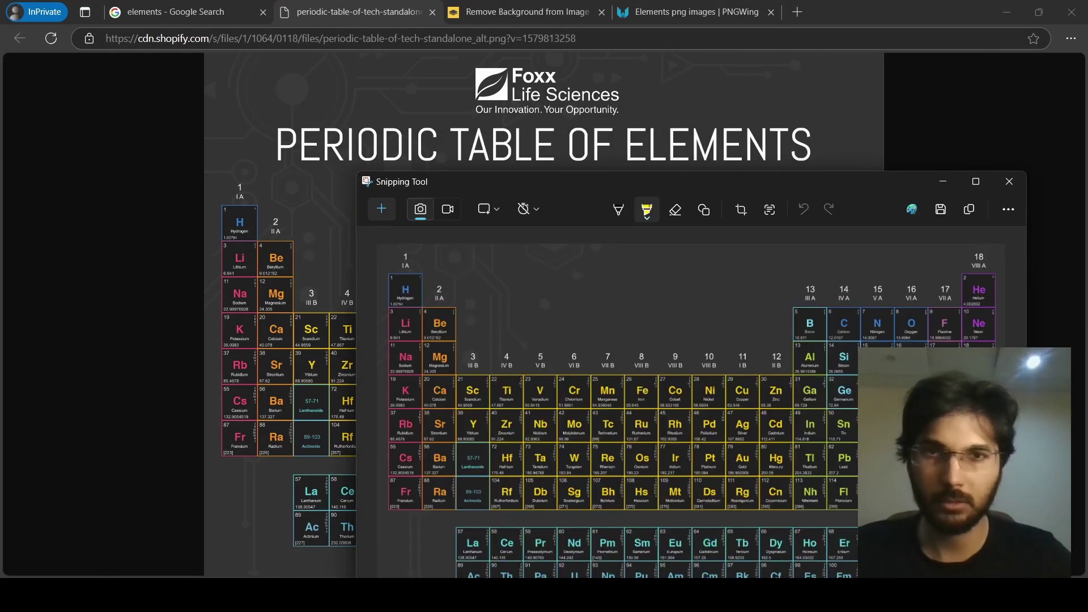
{"action": "left_click_drag", "start_coordinate": [848, 186], "coordinate": [695, 114]}
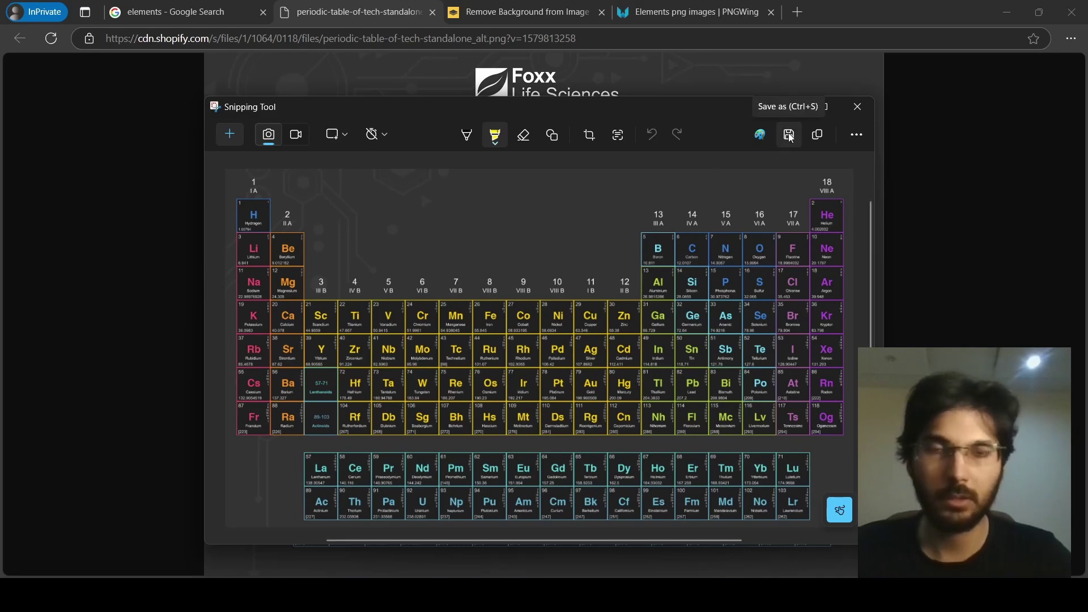
{"action": "left_click", "coordinate": [344, 5]}
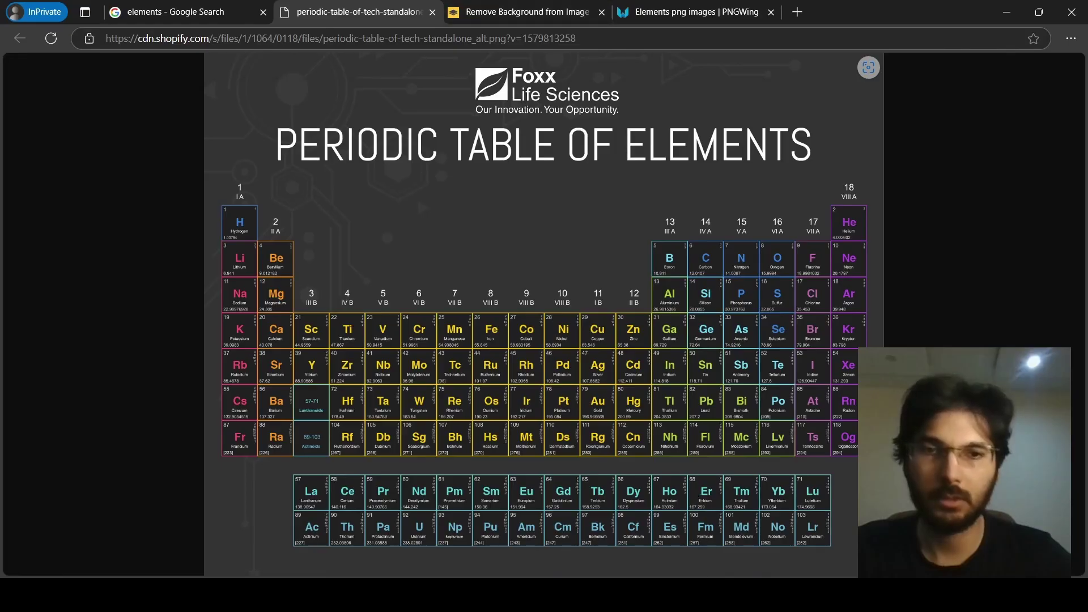
- Copy the highlighted word biology from the script in Word, search PNGWing for it, and browse the results
{"action": "key", "text": "alt+Tab"}
{"action": "scroll", "coordinate": [407, 336], "scroll_direction": "down", "scroll_amount": 3}
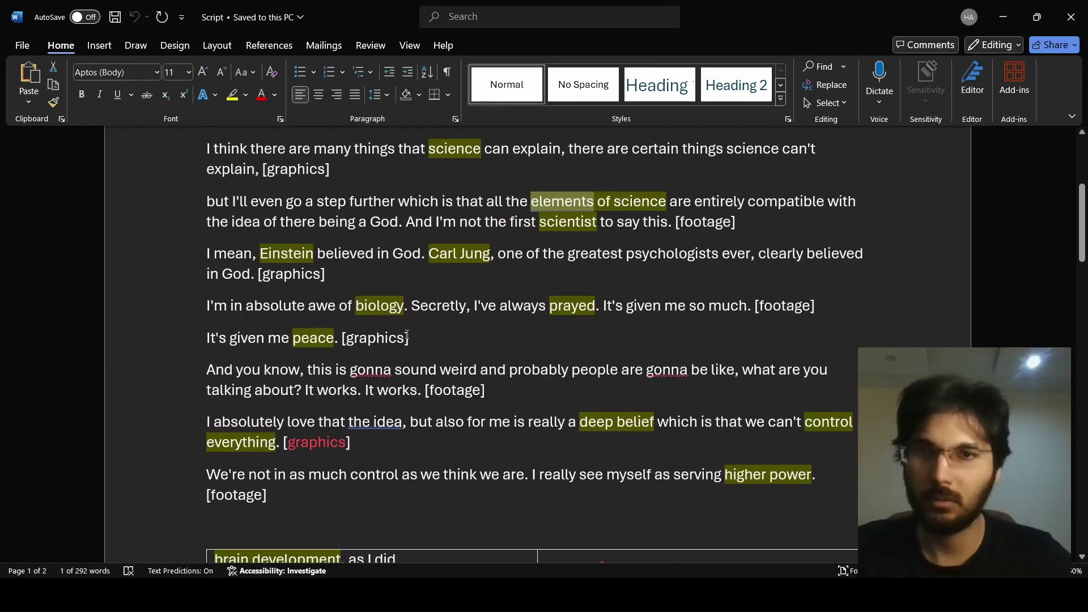
{"action": "left_click_drag", "start_coordinate": [356, 309], "coordinate": [373, 307]}
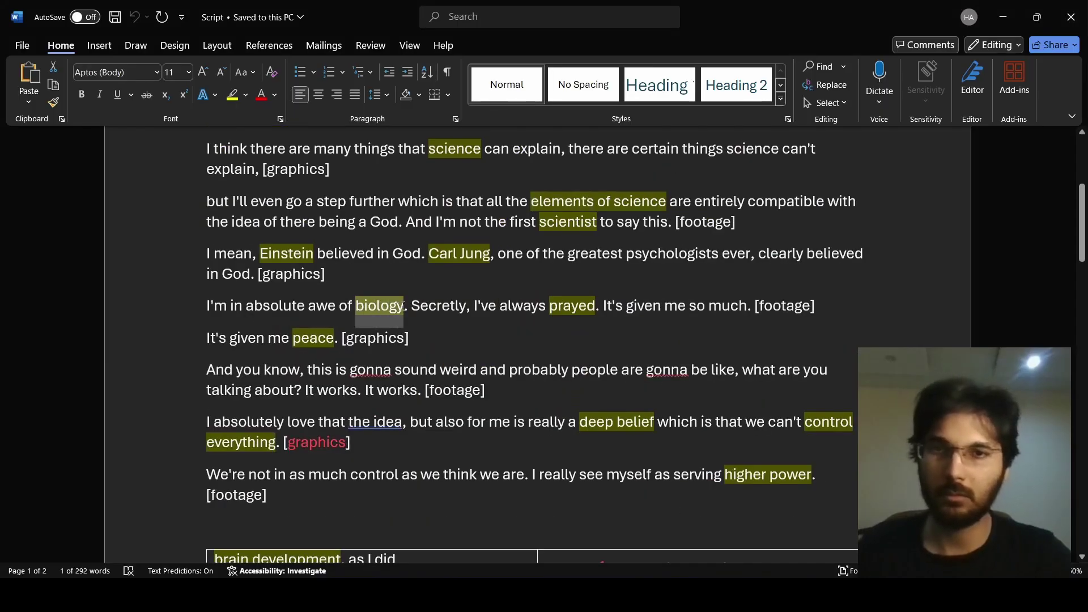
{"action": "key", "text": "alt+Tab"}
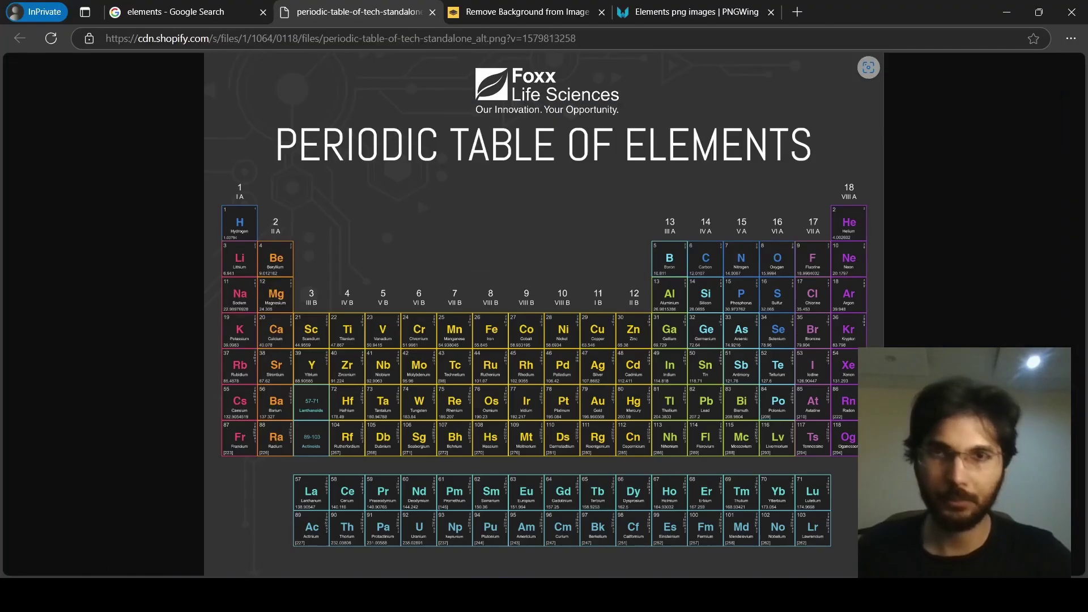
{"action": "left_click", "coordinate": [432, 12]}
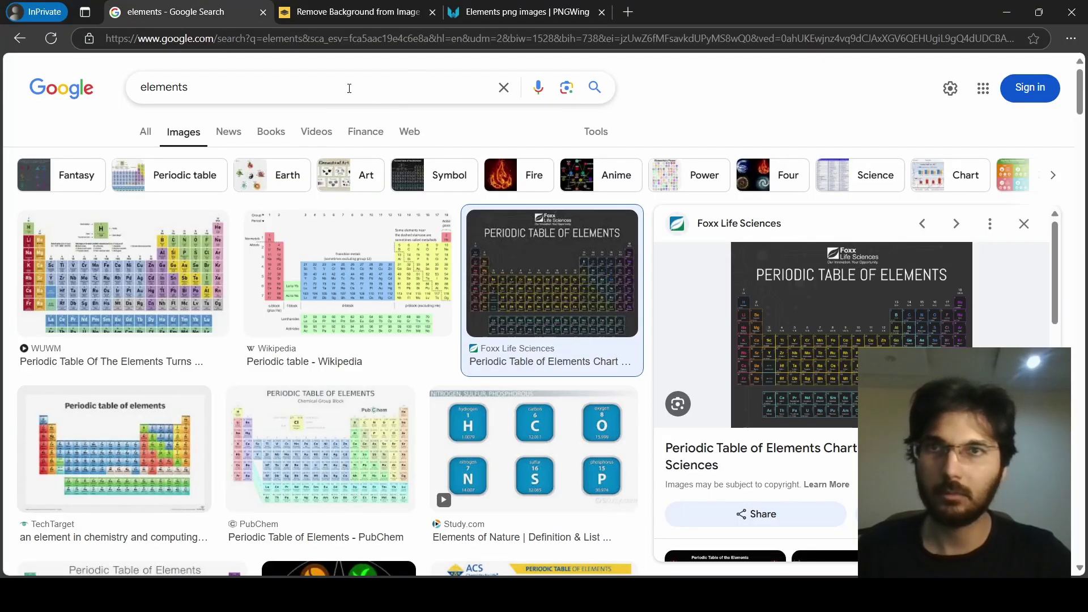
{"action": "left_click", "coordinate": [499, 12]}
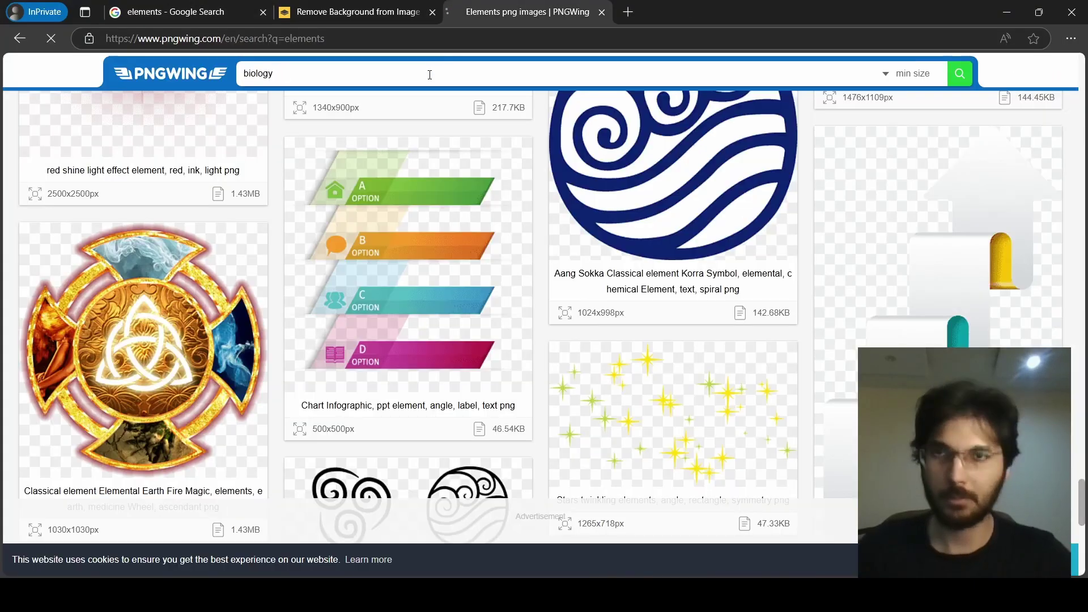
{"action": "scroll", "coordinate": [697, 238], "scroll_direction": "down", "scroll_amount": 10}
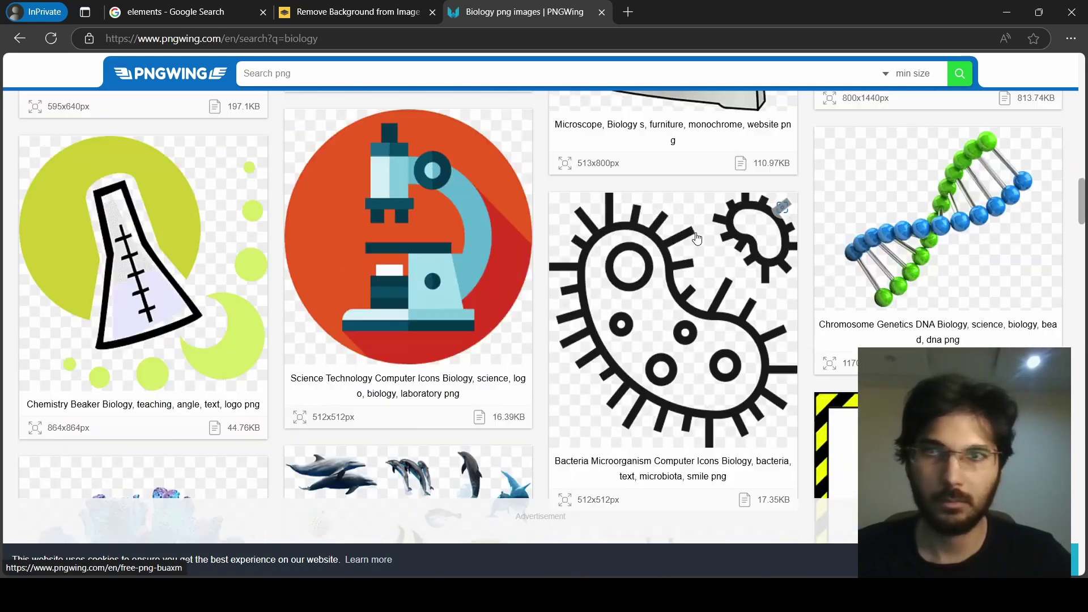
- Search PNGWing for dna and browse the results for a suitable helix image
{"action": "left_click", "coordinate": [415, 72]}
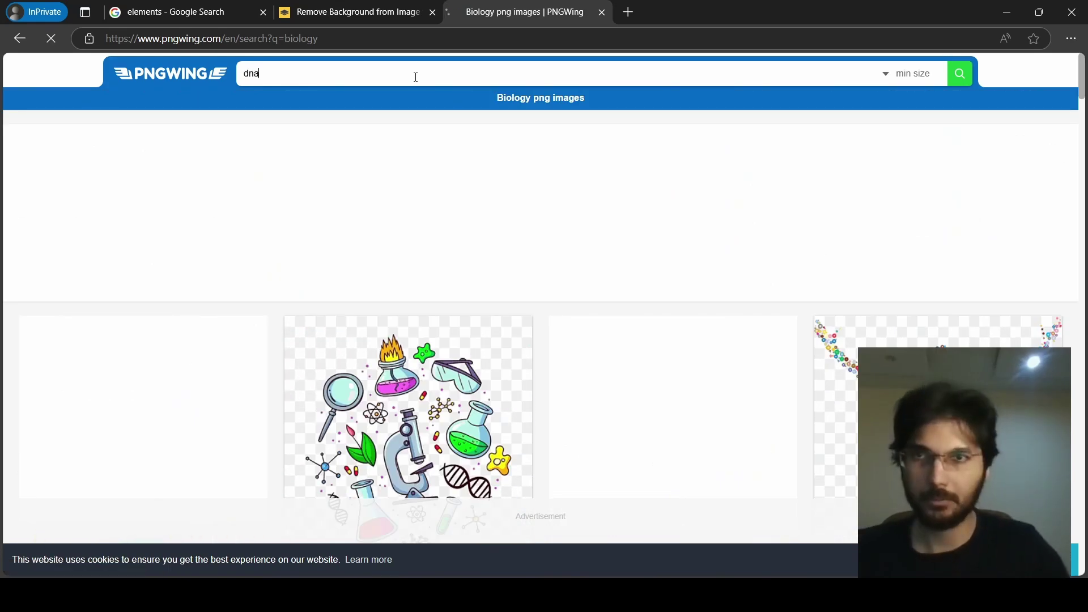
{"action": "key", "text": "Return"}
{"action": "scroll", "coordinate": [454, 136], "scroll_direction": "down", "scroll_amount": 5}
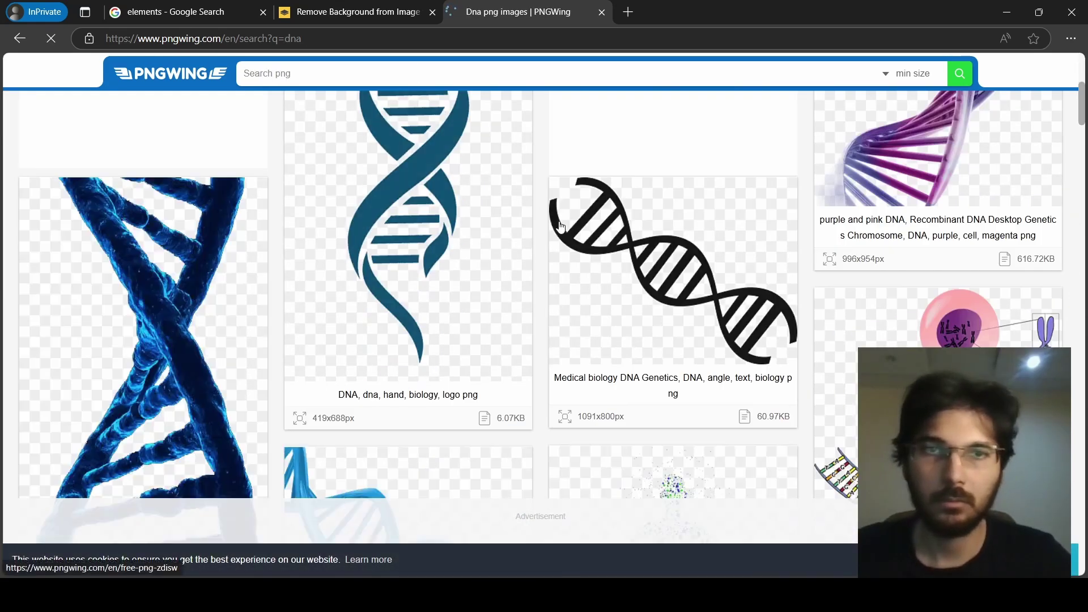
{"action": "scroll", "coordinate": [560, 227], "scroll_direction": "down", "scroll_amount": 3}
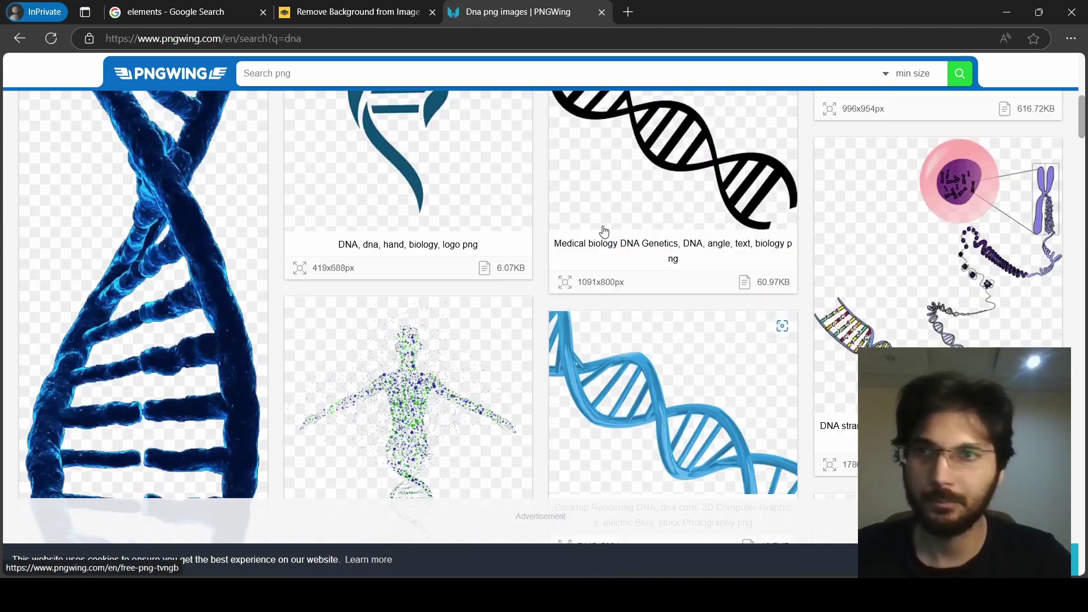
{"action": "scroll", "coordinate": [604, 232], "scroll_direction": "down", "scroll_amount": 3}
- Open the blue 3D-rendered DNA illustration on PNGWing and download its 837.95 KB PNG
{"action": "left_click", "coordinate": [227, 193]}
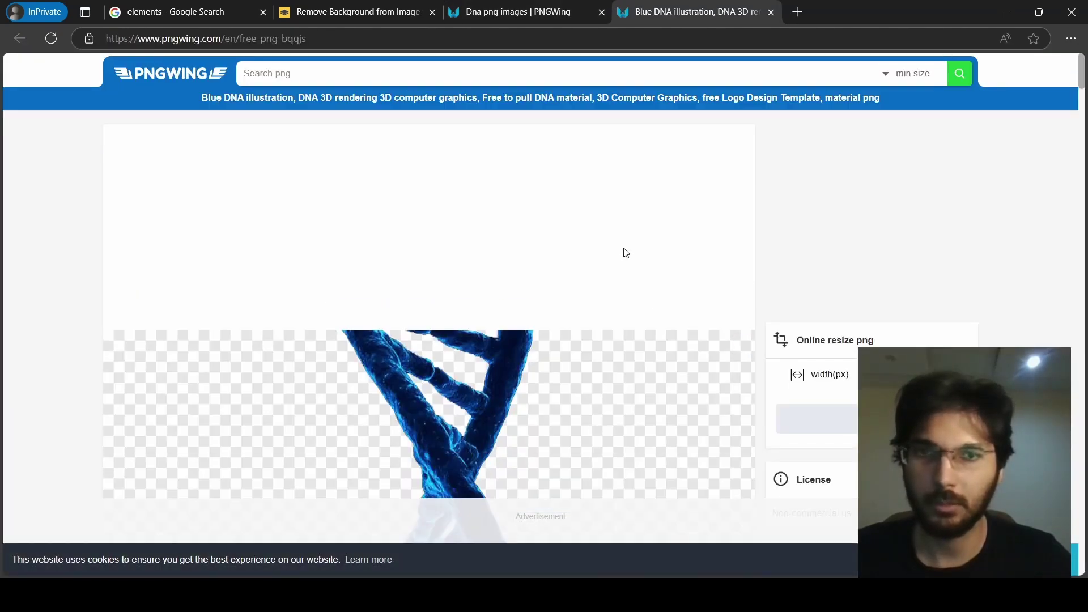
{"action": "scroll", "coordinate": [665, 275], "scroll_direction": "down", "scroll_amount": 10}
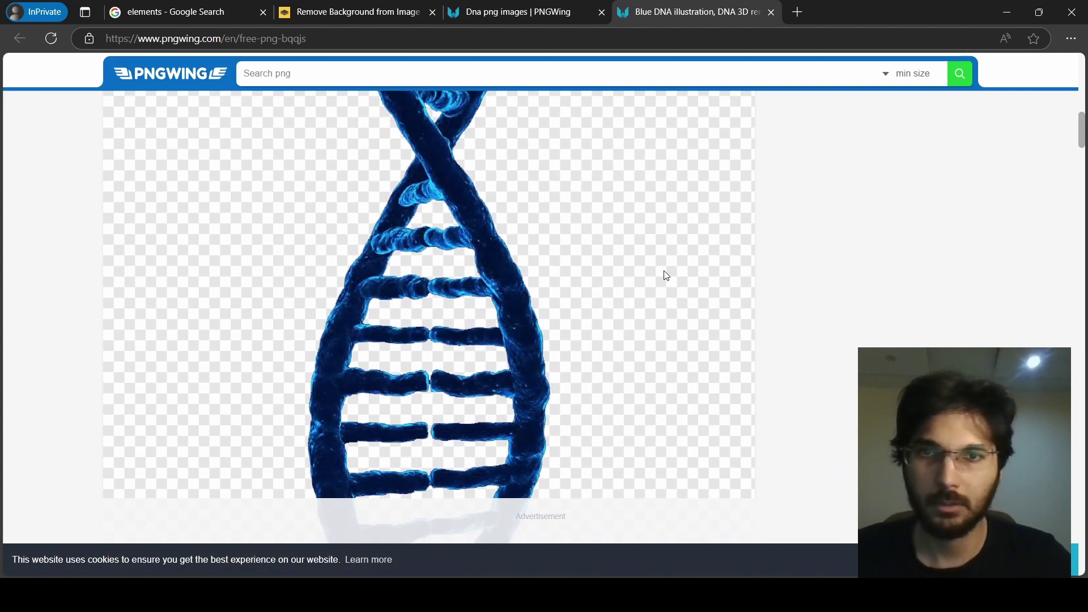
{"action": "scroll", "coordinate": [667, 275], "scroll_direction": "down", "scroll_amount": 3}
{"action": "scroll", "coordinate": [666, 276], "scroll_direction": "down", "scroll_amount": 6}
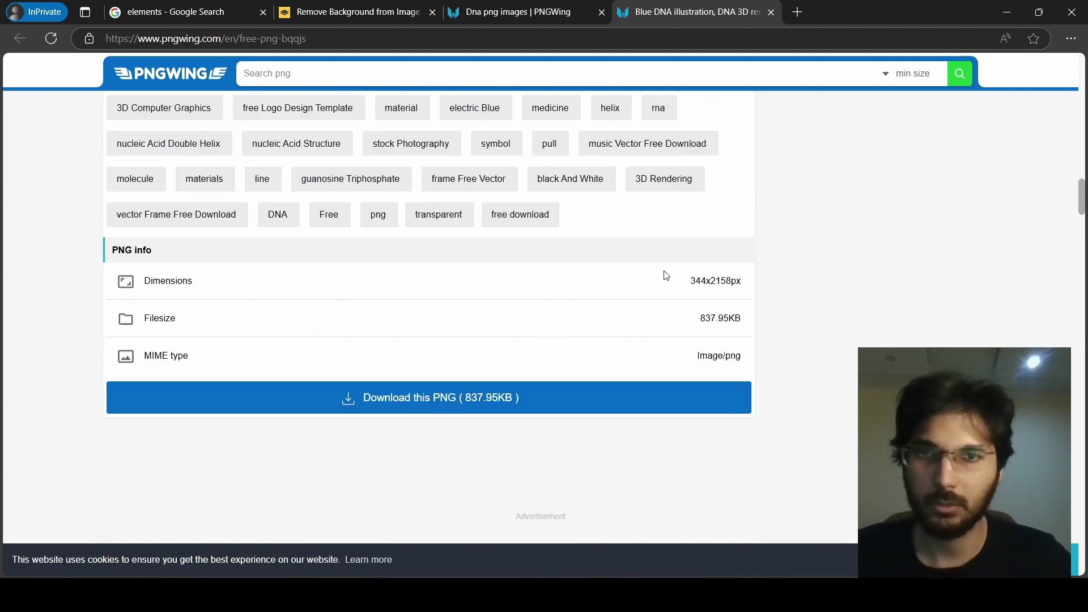
{"action": "left_click", "coordinate": [595, 318]}
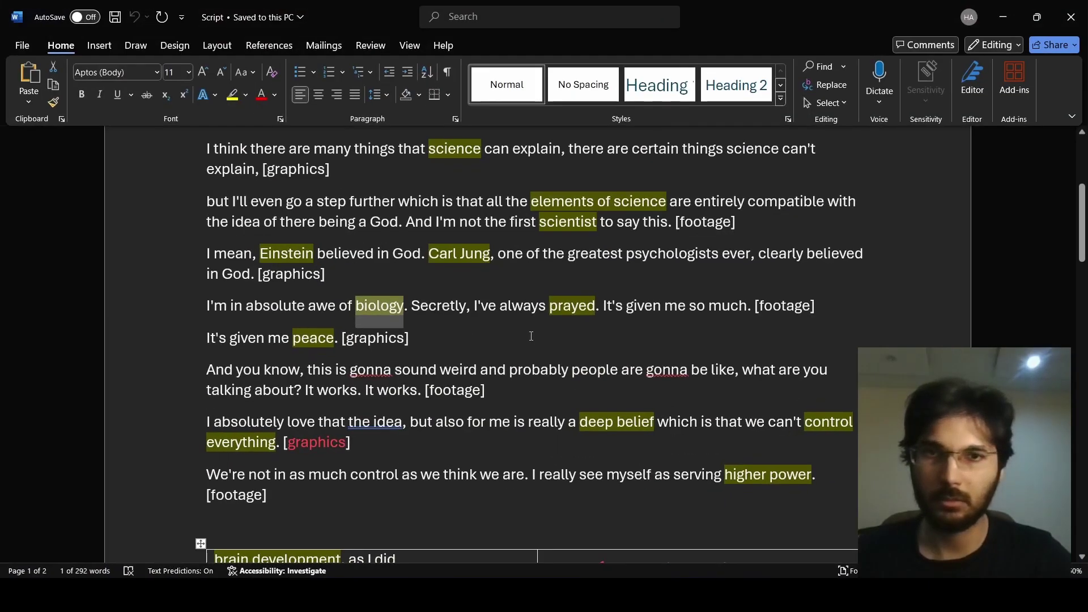
- Copy the highlighted word prayed from the script in Word and search PNGWing for it
{"action": "left_click_drag", "start_coordinate": [549, 307], "coordinate": [595, 307]}
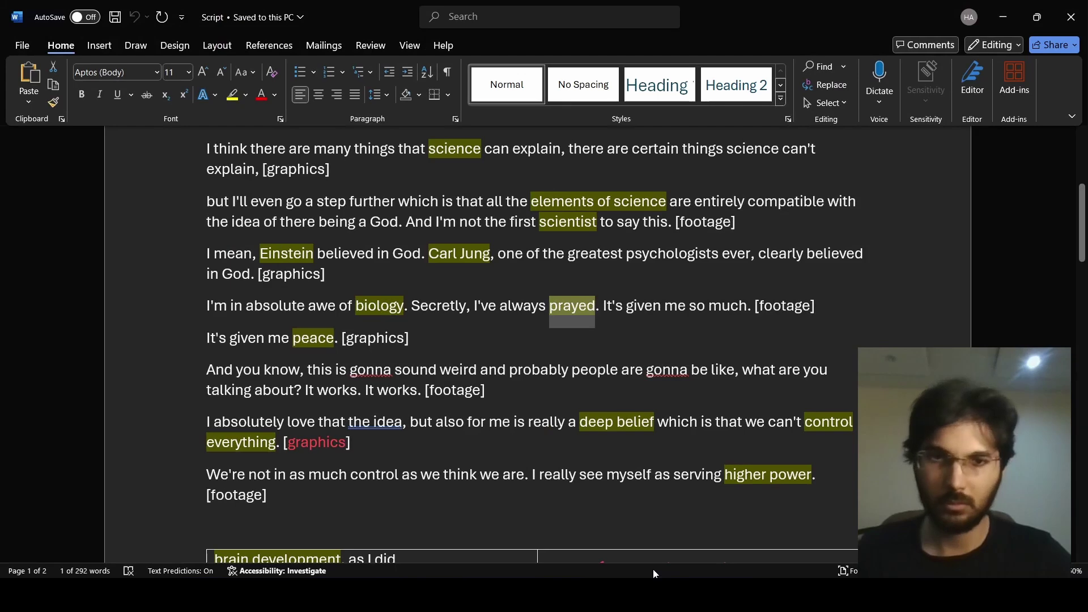
{"action": "left_click", "coordinate": [657, 594]}
{"action": "left_click", "coordinate": [463, 7]}
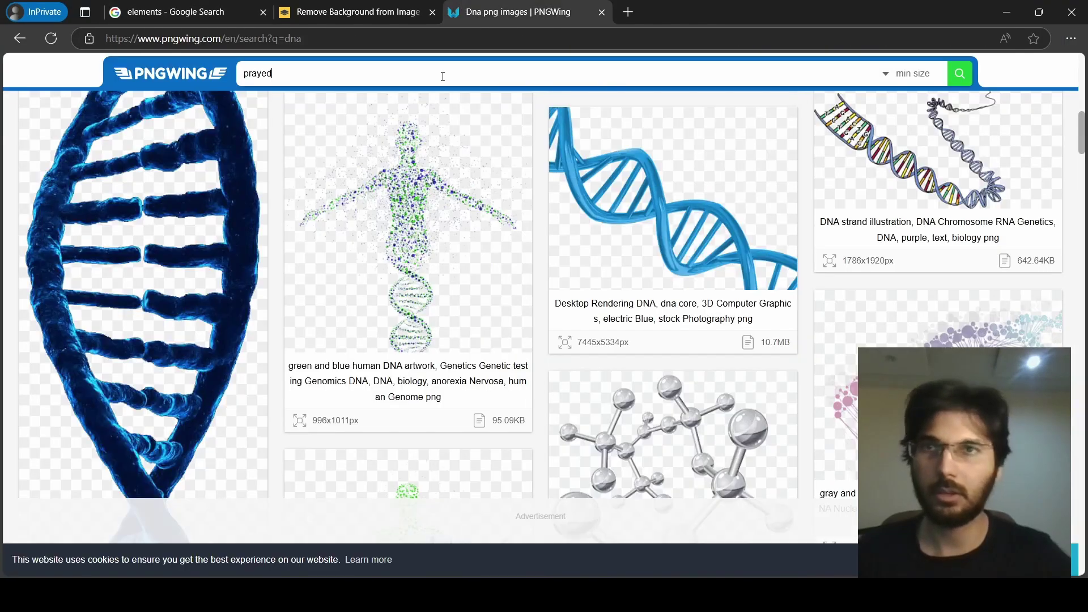
{"action": "key", "text": "Return"}
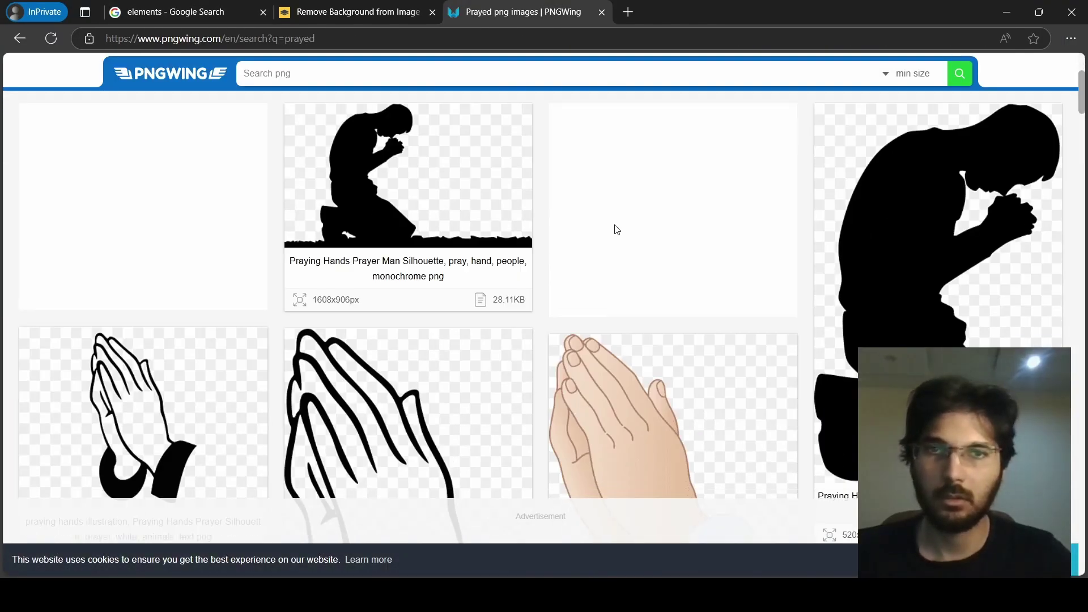
- Open the black silhouette of a kneeling man with praying hands and download its PNG
{"action": "left_click", "coordinate": [944, 257]}
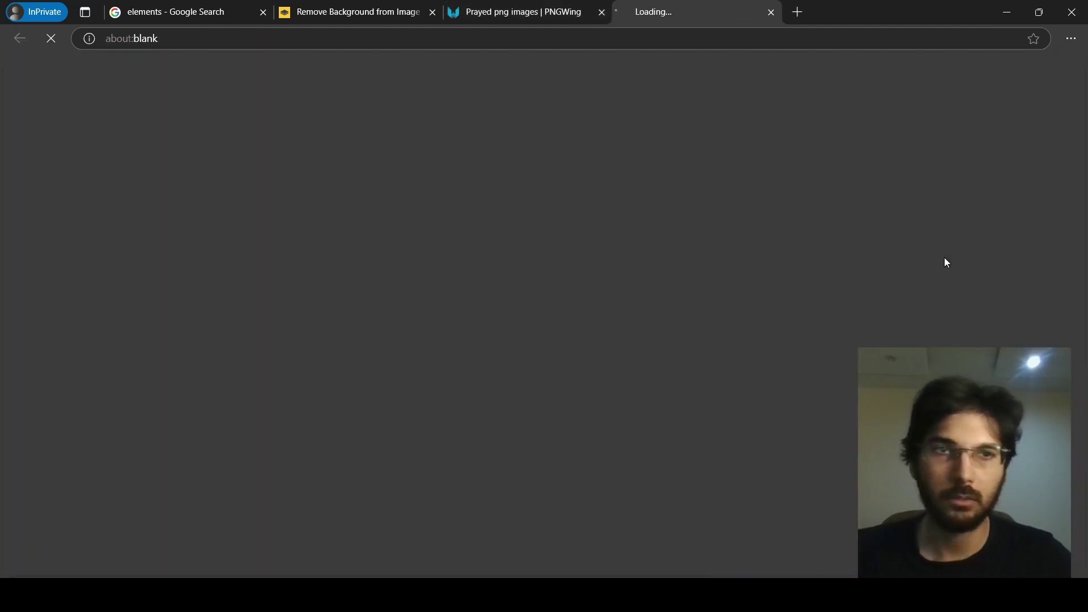
{"action": "scroll", "coordinate": [640, 272], "scroll_direction": "down", "scroll_amount": 5}
{"action": "scroll", "coordinate": [640, 272], "scroll_direction": "down", "scroll_amount": 3}
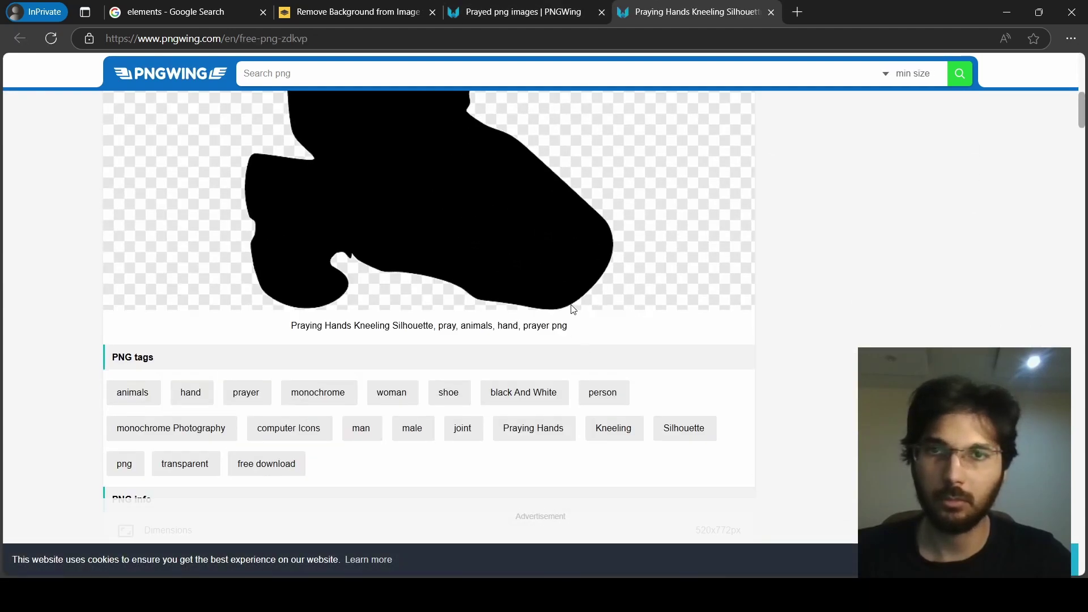
{"action": "scroll", "coordinate": [574, 309], "scroll_direction": "down", "scroll_amount": 5}
{"action": "left_click", "coordinate": [515, 367]}
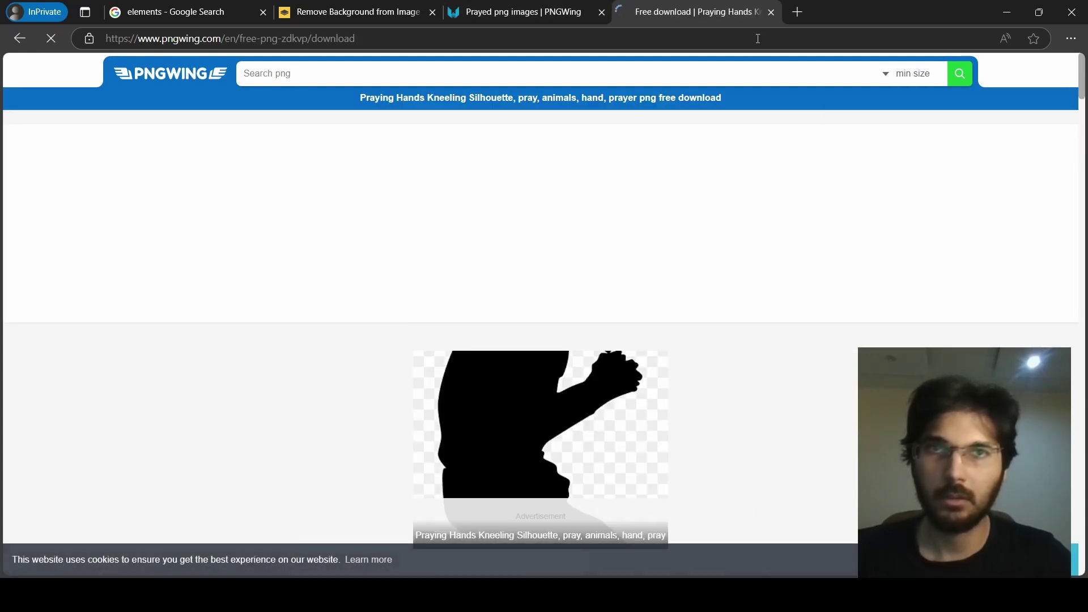
- Switch to the script in Word, copy the highlighted word peace, and check the storyboard sketch for its line
{"action": "key", "text": "alt+Tab"}
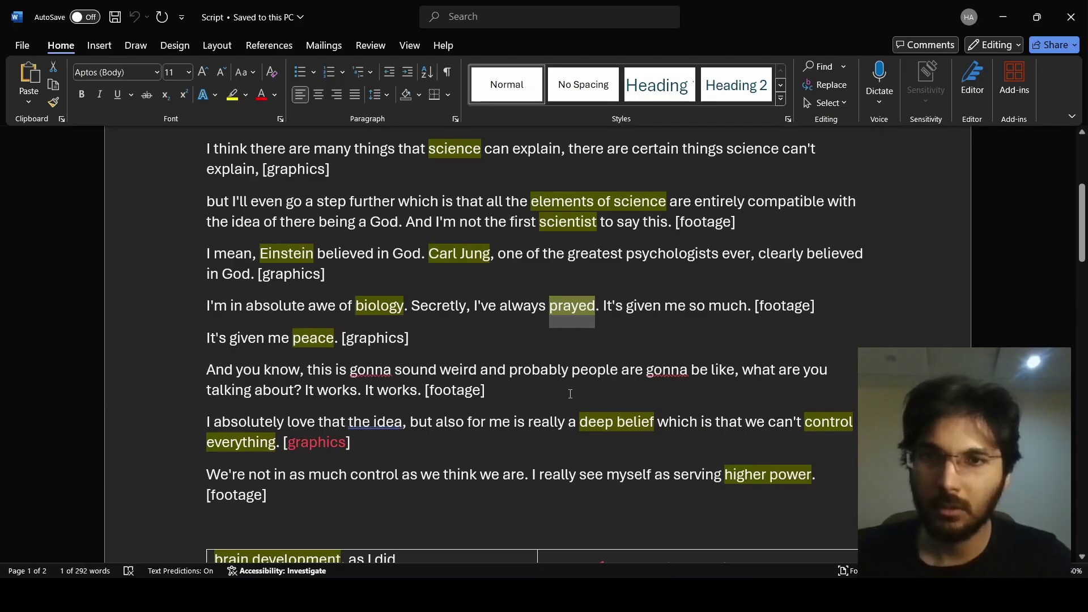
{"action": "double_click", "coordinate": [321, 336]}
{"action": "scroll", "coordinate": [1073, 259], "scroll_direction": "down", "scroll_amount": 1}
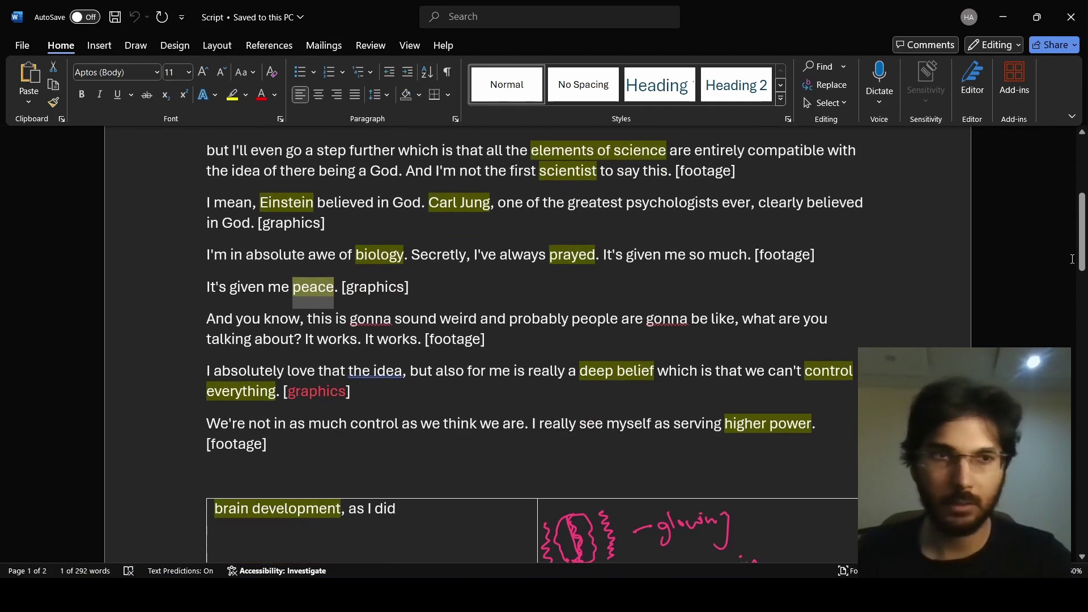
{"action": "left_click_drag", "start_coordinate": [1082, 259], "coordinate": [1082, 477]}
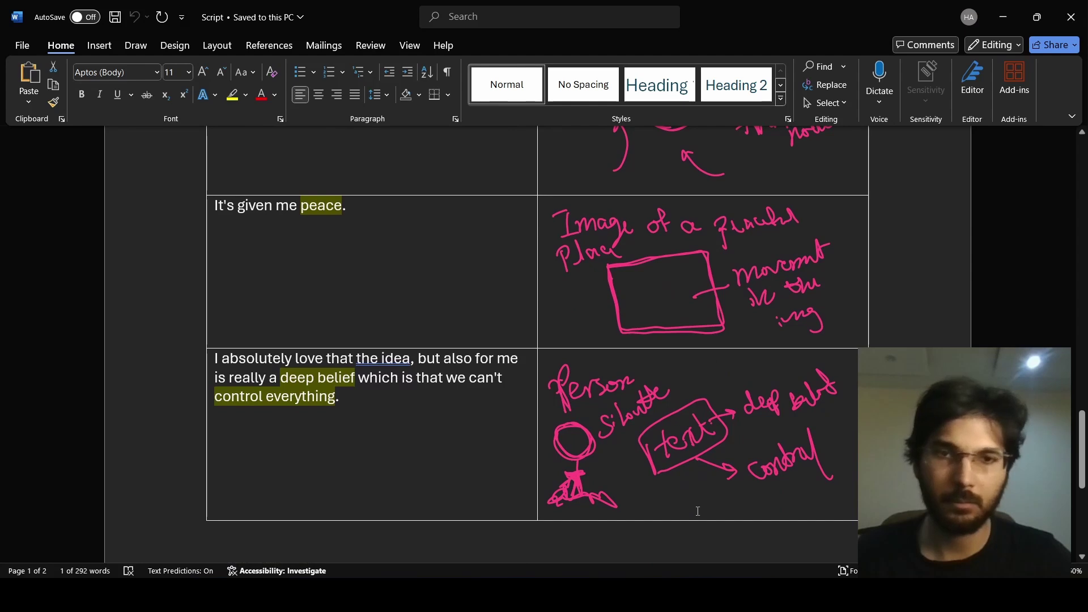
- Search PNGWing for peace and skim the results for an image that suits the storyboard
{"action": "key", "text": "alt+Tab"}
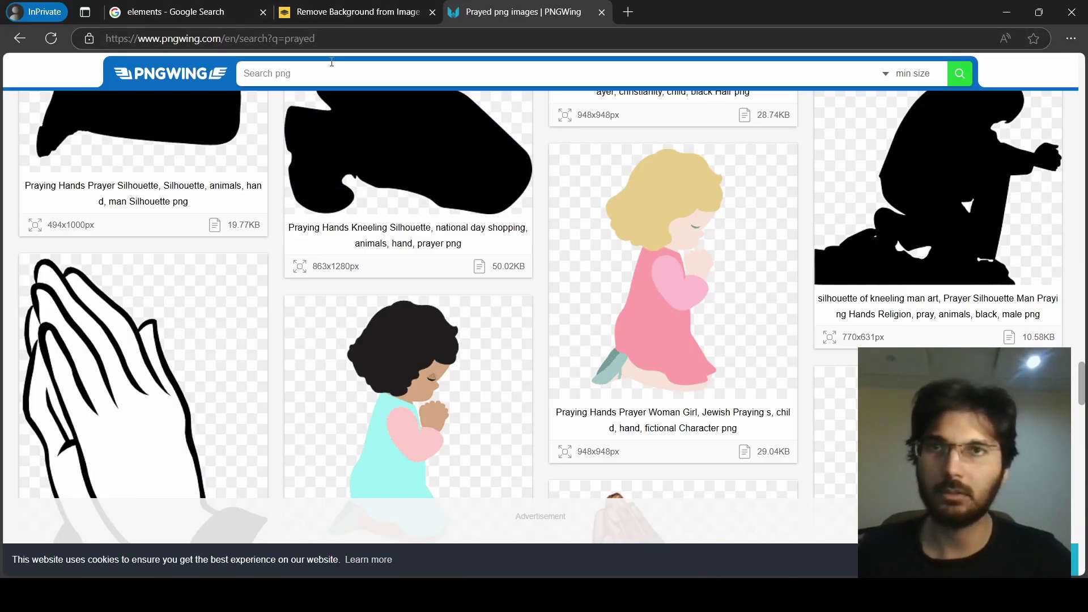
{"action": "left_click", "coordinate": [331, 66]}
{"action": "type", "text": "peace"}
{"action": "key", "text": "Return"}
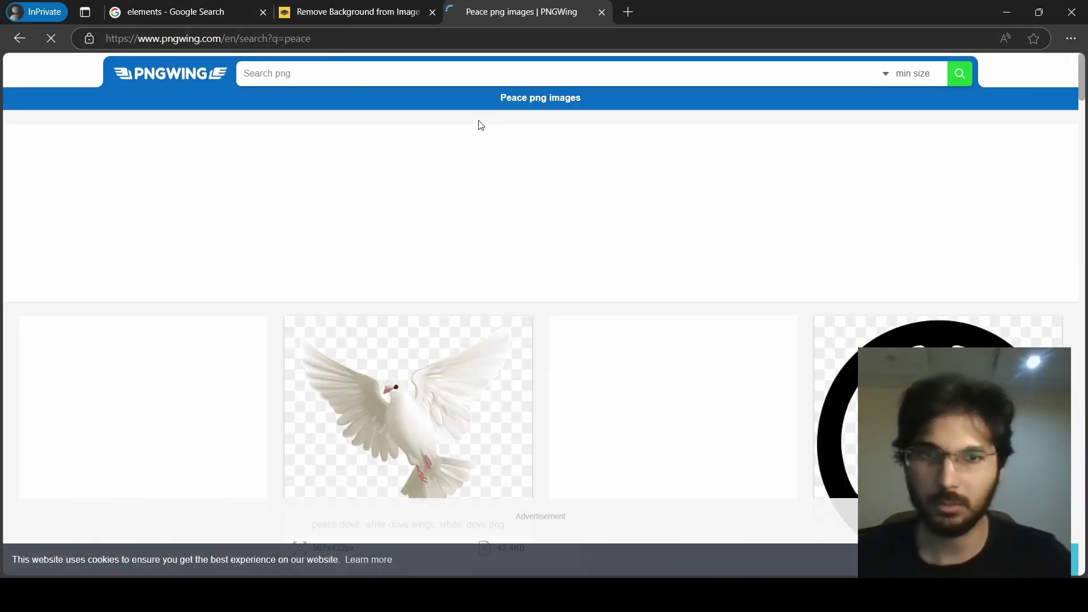
{"action": "scroll", "coordinate": [748, 218], "scroll_direction": "down", "scroll_amount": 5}
{"action": "scroll", "coordinate": [750, 220], "scroll_direction": "down", "scroll_amount": 12}
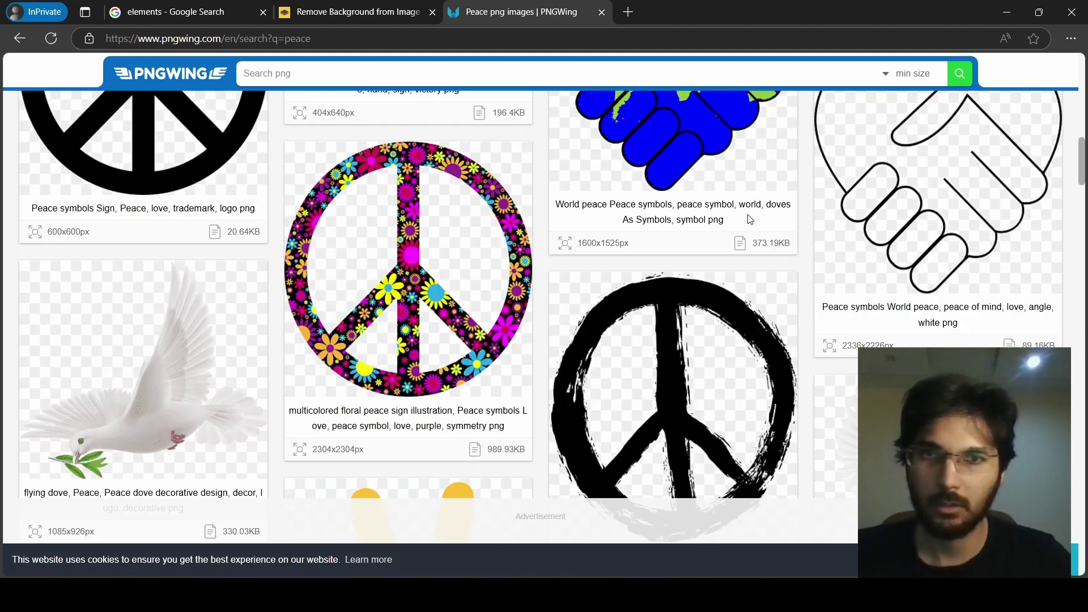
{"action": "scroll", "coordinate": [750, 220], "scroll_direction": "down", "scroll_amount": 8}
{"action": "scroll", "coordinate": [749, 220], "scroll_direction": "up", "scroll_amount": 14}
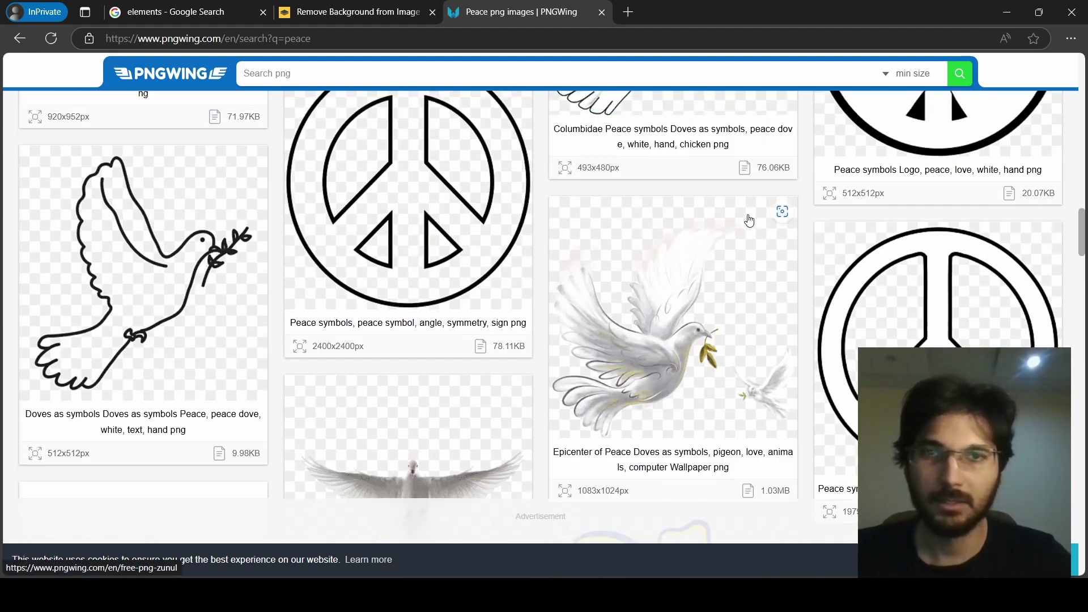
- Search Google Images for peace and skim the results for an image that suits the storyboard
{"action": "left_click", "coordinate": [187, 12]}
{"action": "type", "text": "peace"}
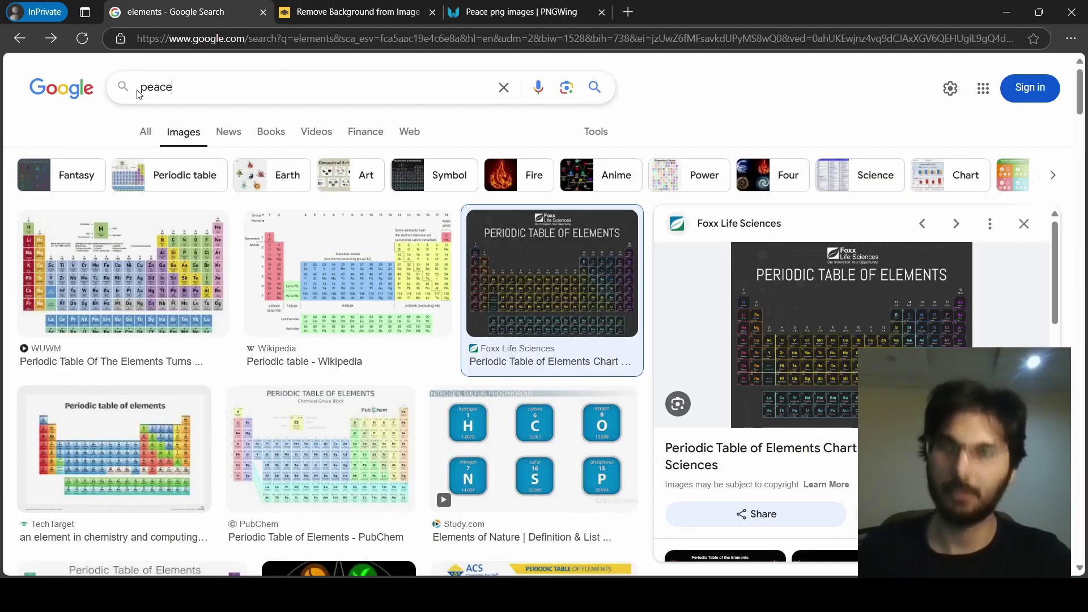
{"action": "key", "text": "Return"}
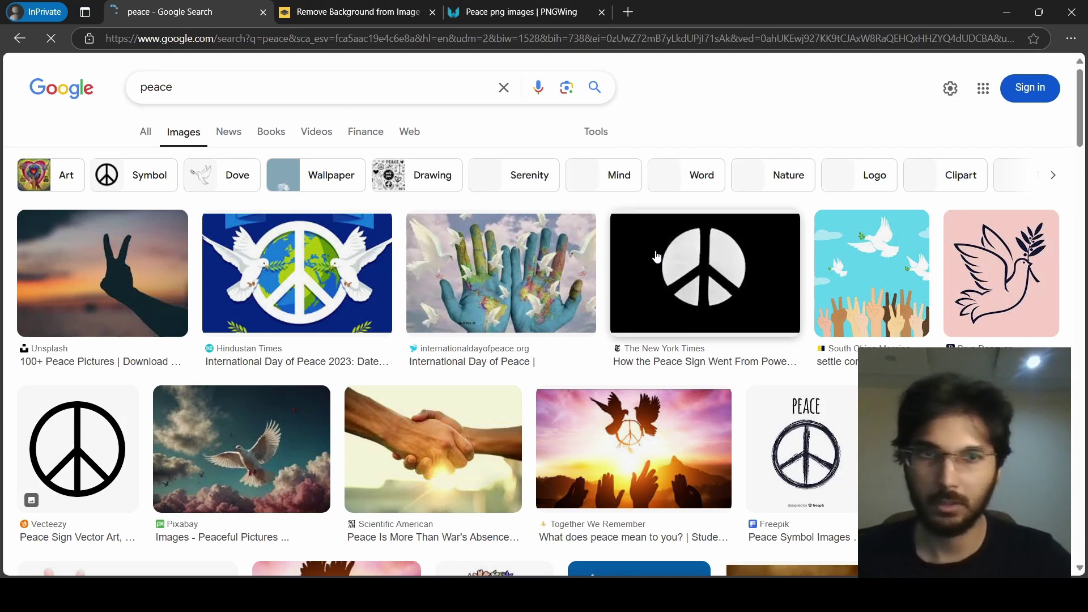
{"action": "scroll", "coordinate": [345, 98], "scroll_direction": "down", "scroll_amount": 5}
{"action": "scroll", "coordinate": [258, 73], "scroll_direction": "up", "scroll_amount": 5}
- Change the Google Images search to peaceful place
{"action": "left_click", "coordinate": [267, 89]}
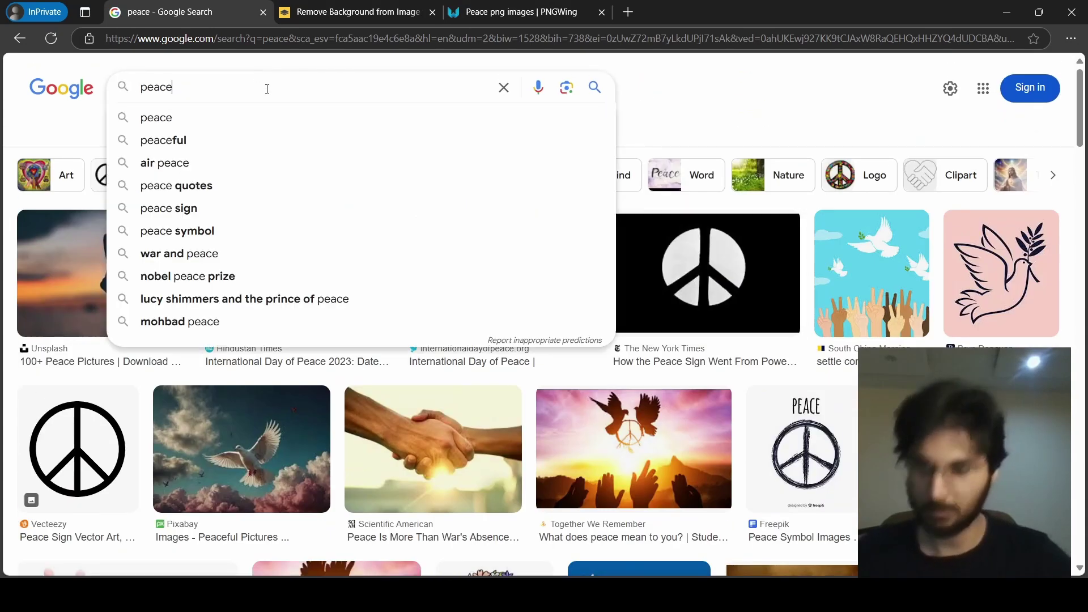
{"action": "key", "text": "Down"}
{"action": "key", "text": "Down"}
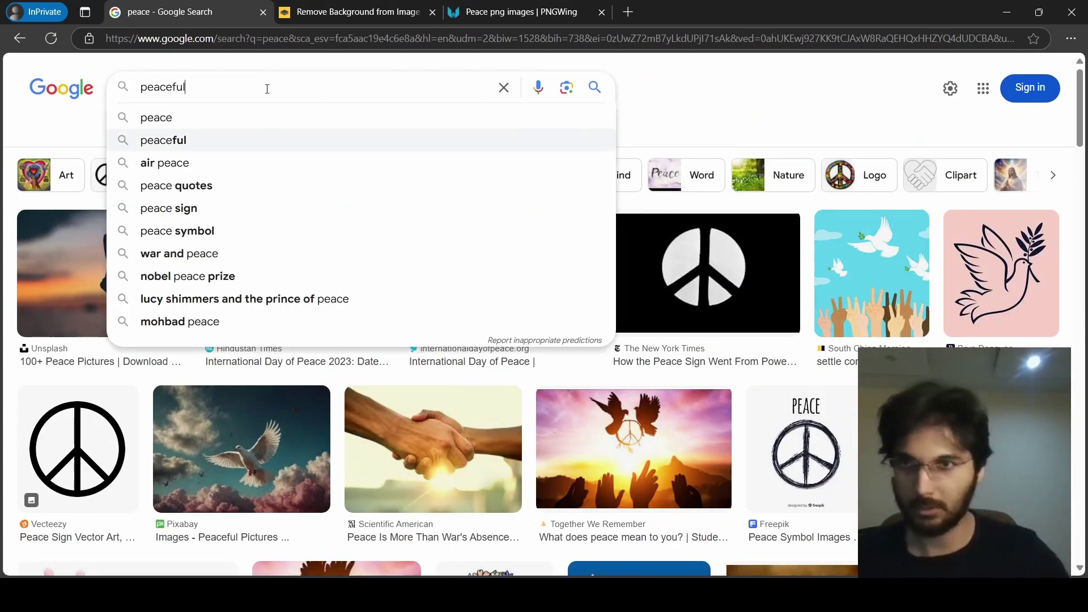
{"action": "type", "text": "place"}
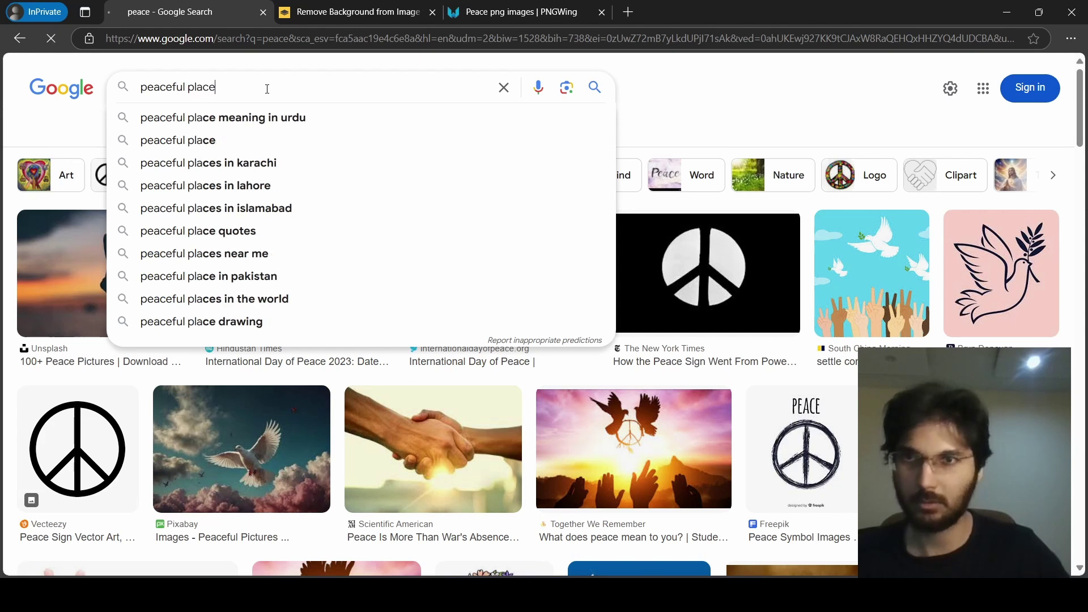
{"action": "key", "text": "Return"}
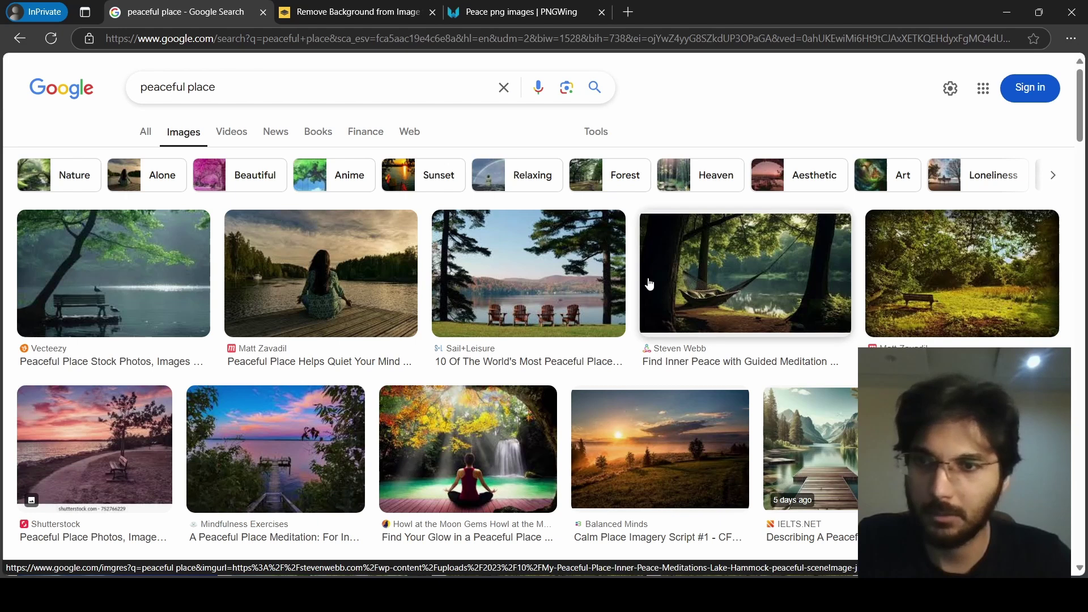
- Open the Balanced Minds photo of the sunlit misty meadow in its own tab and capture the whole image with Snipping Tool
{"action": "left_click", "coordinate": [660, 449]}
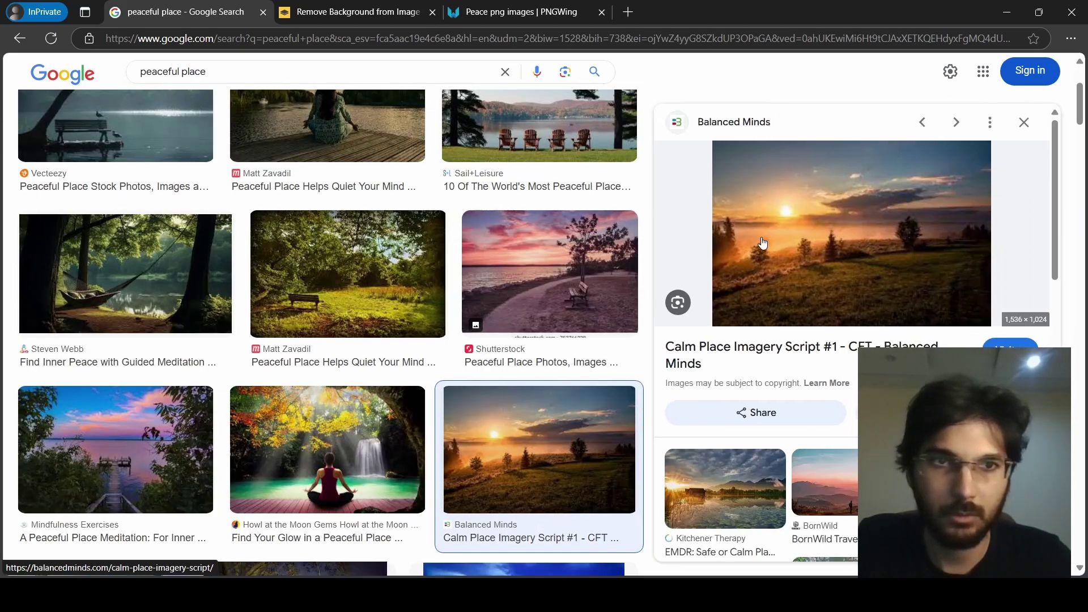
{"action": "right_click", "coordinate": [853, 249]}
{"action": "left_click", "coordinate": [907, 301]}
{"action": "left_click", "coordinate": [391, 12]}
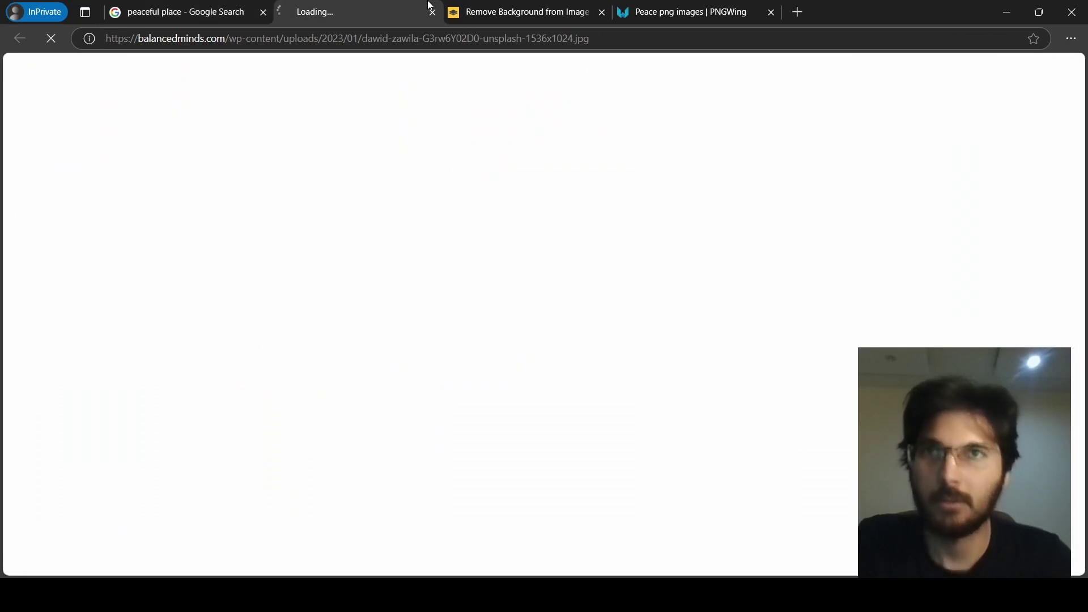
{"action": "key", "text": "alt+Tab"}
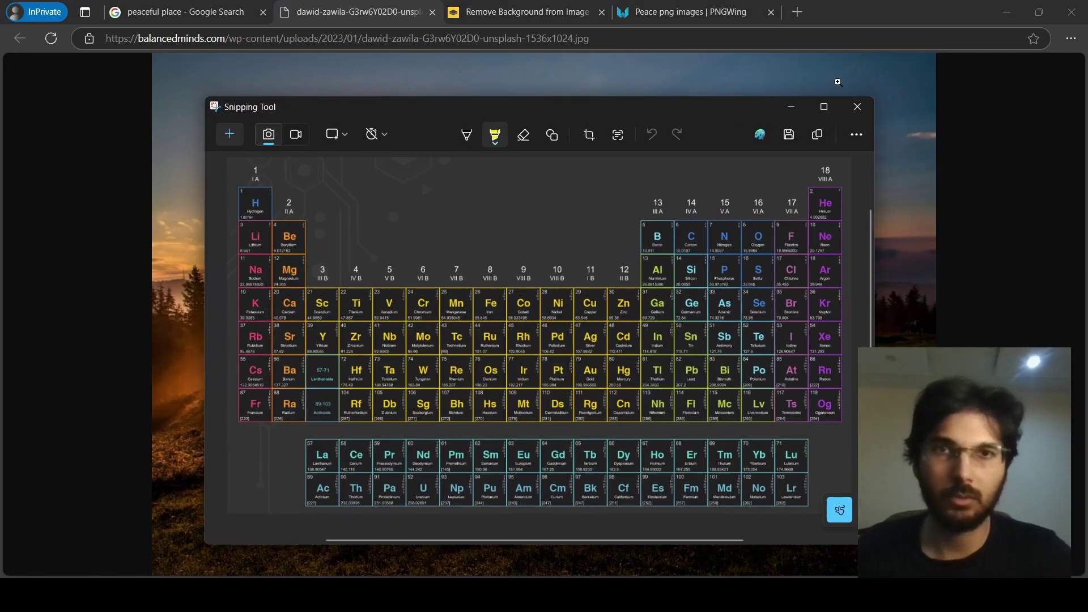
{"action": "left_click", "coordinate": [229, 136]}
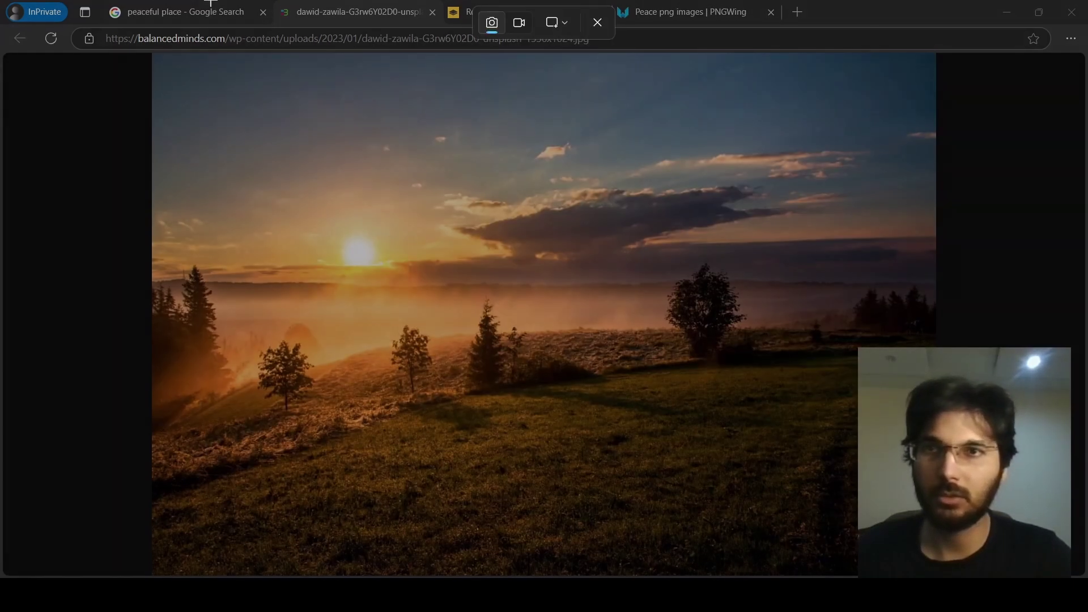
{"action": "left_click_drag", "start_coordinate": [159, 60], "coordinate": [934, 566]}
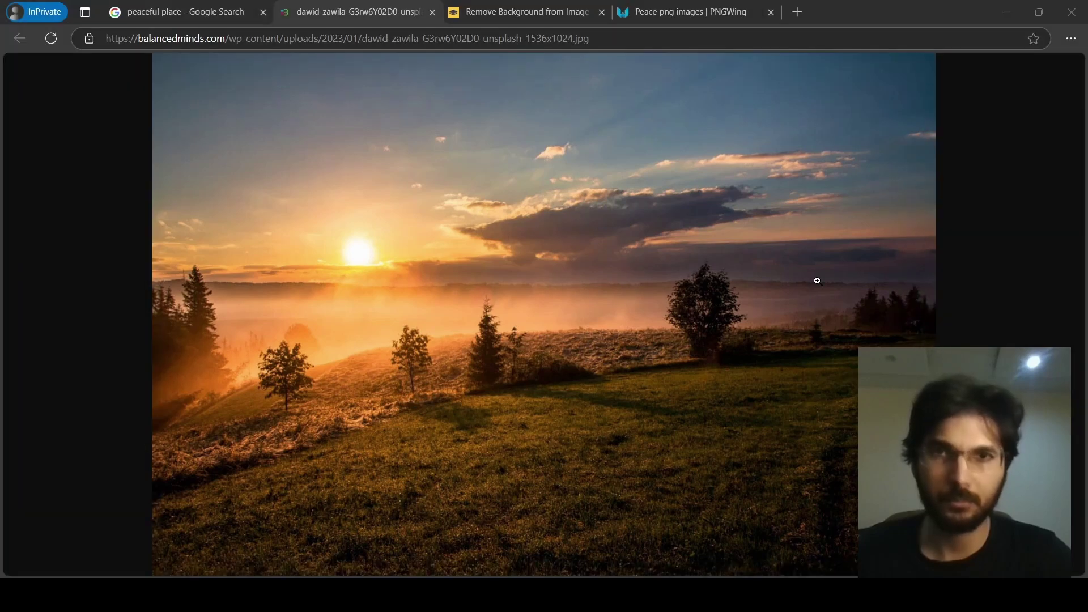
- Check the deep belief line and its storyboard sketch in Word, and search PNGWing for person silhouette
{"action": "key", "text": "alt+Tab"}
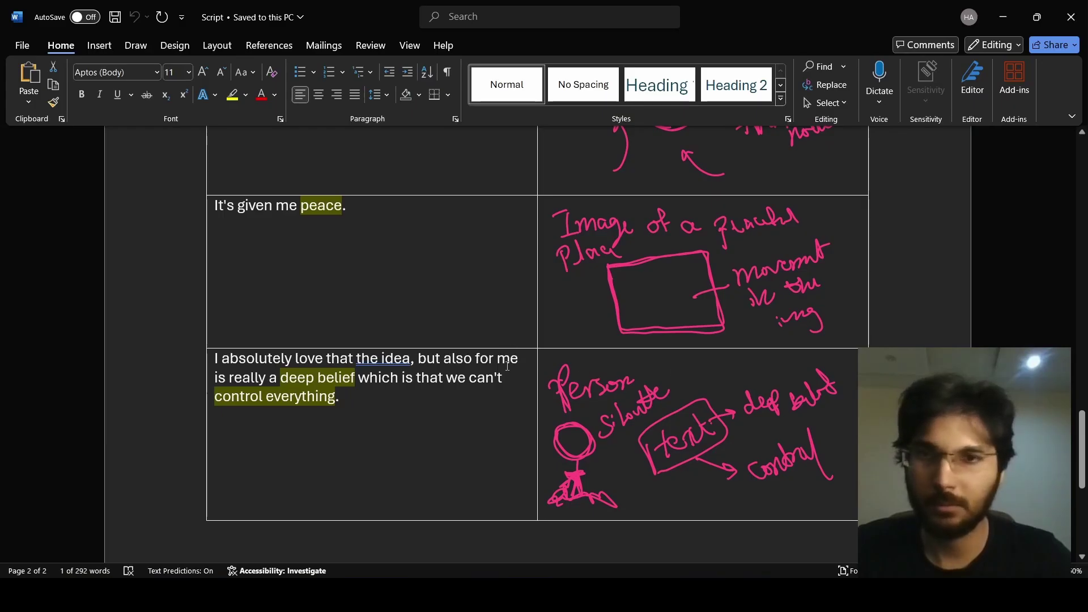
{"action": "scroll", "coordinate": [588, 321], "scroll_direction": "down", "scroll_amount": 3}
{"action": "key", "text": "alt+Tab"}
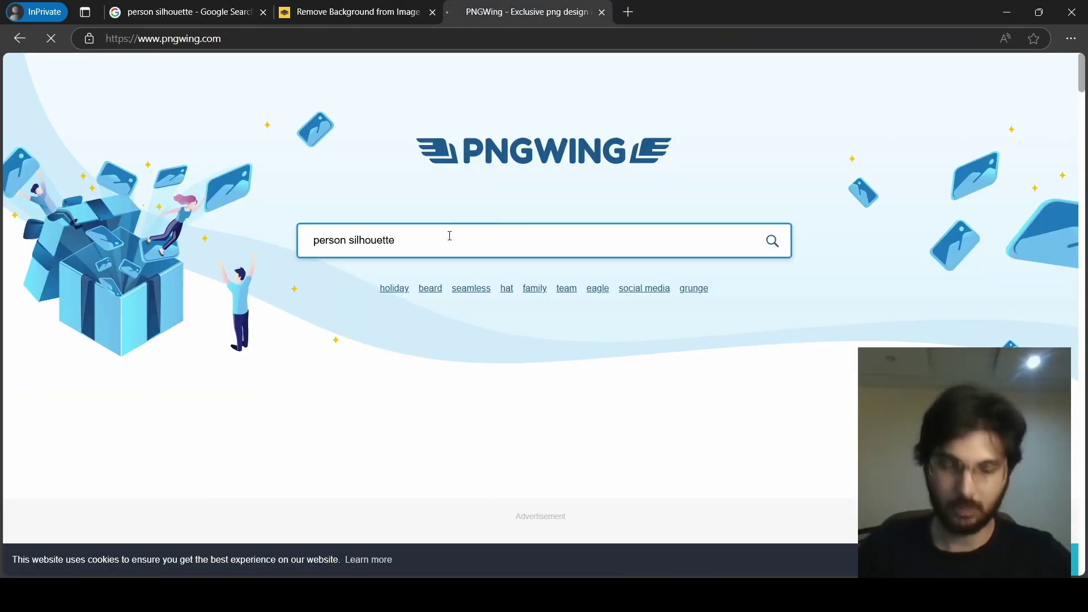
{"action": "key", "text": "Return"}
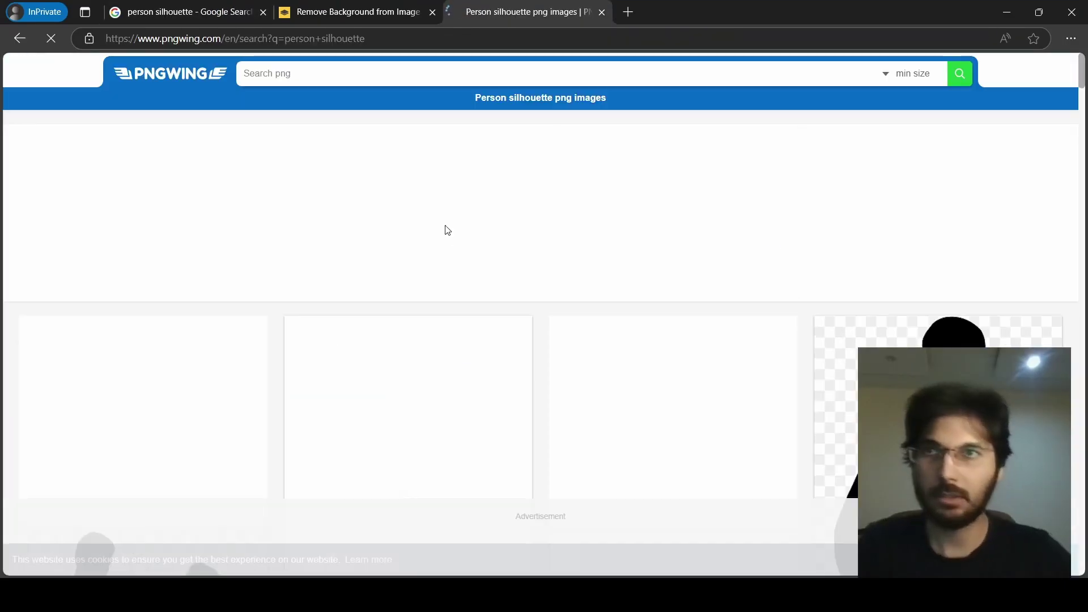
- Open the side-view silhouette of a standing man with his hand on his chin and inspect the full figure
{"action": "scroll", "coordinate": [659, 308], "scroll_direction": "down", "scroll_amount": 10}
{"action": "scroll", "coordinate": [659, 308], "scroll_direction": "down", "scroll_amount": 5}
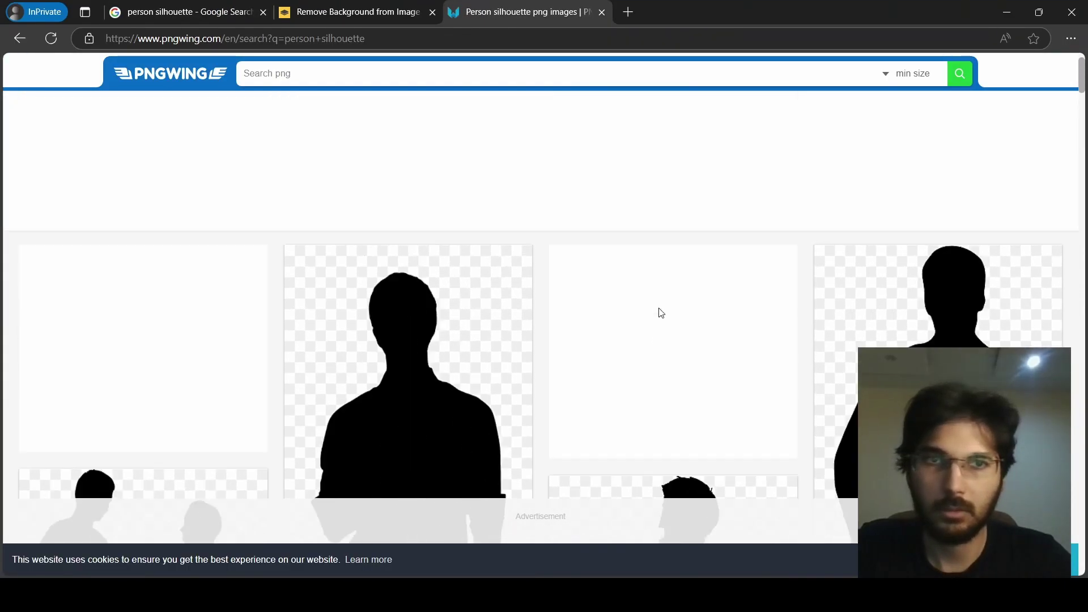
{"action": "scroll", "coordinate": [659, 308], "scroll_direction": "up", "scroll_amount": 5}
{"action": "left_click", "coordinate": [680, 303]}
{"action": "scroll", "coordinate": [679, 302], "scroll_direction": "down", "scroll_amount": 10}
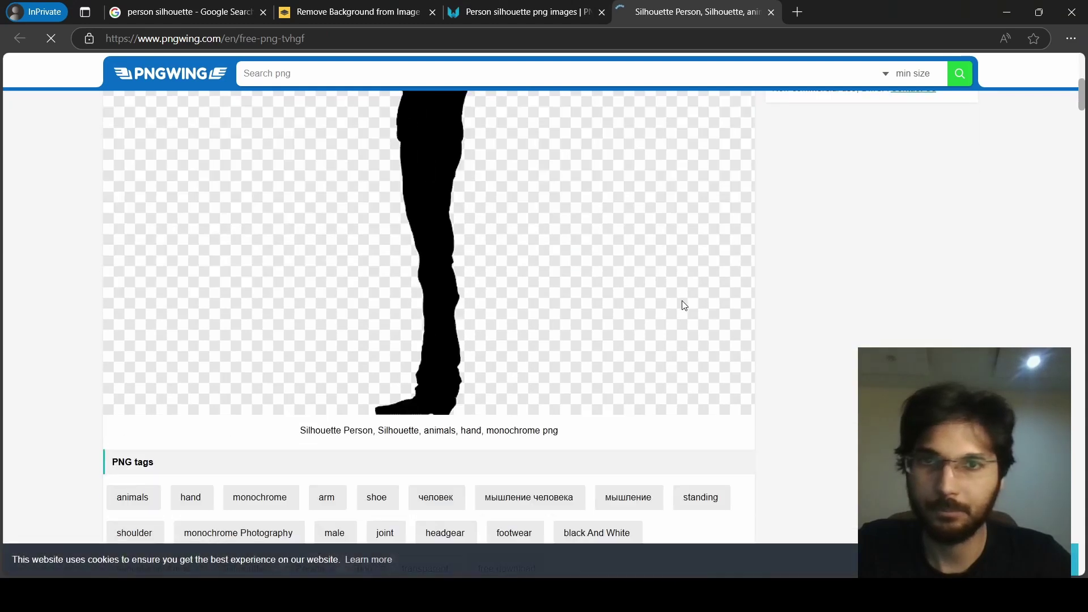
{"action": "scroll", "coordinate": [461, 469], "scroll_direction": "up", "scroll_amount": 4}
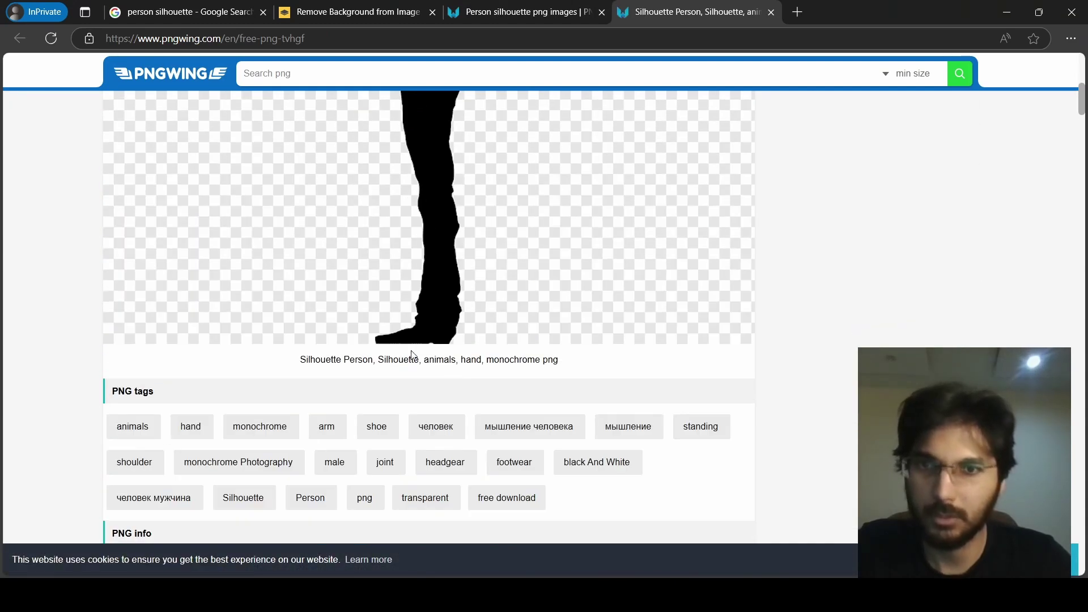
- Return to the person silhouette results, browse further figures and open the man stencil silhouette of a standing man
{"action": "left_click", "coordinate": [528, 12]}
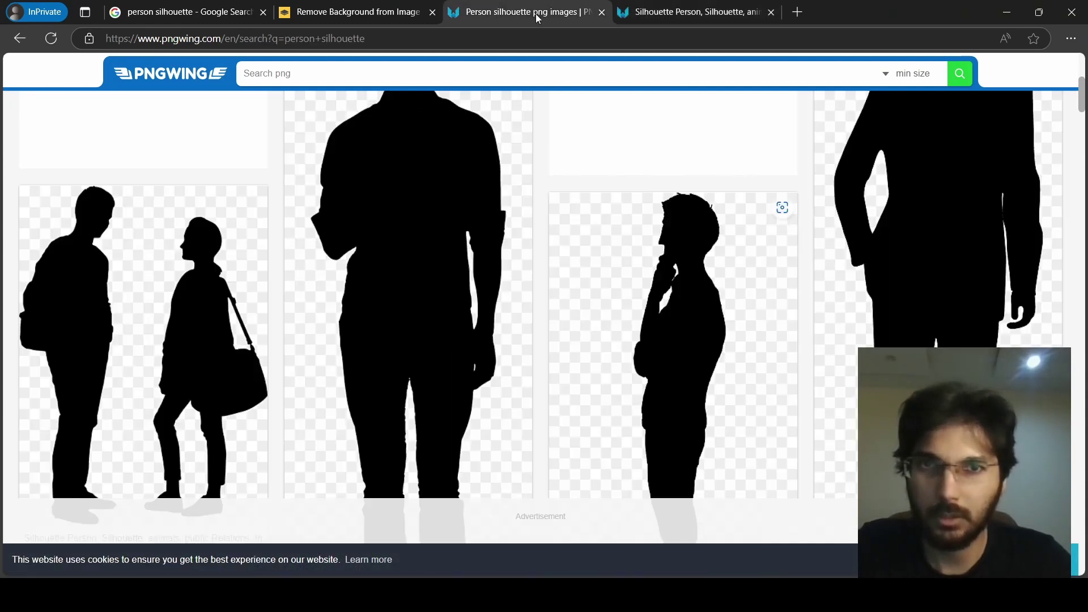
{"action": "scroll", "coordinate": [697, 266], "scroll_direction": "down", "scroll_amount": 4}
{"action": "scroll", "coordinate": [698, 266], "scroll_direction": "up", "scroll_amount": 4}
{"action": "scroll", "coordinate": [697, 266], "scroll_direction": "down", "scroll_amount": 9}
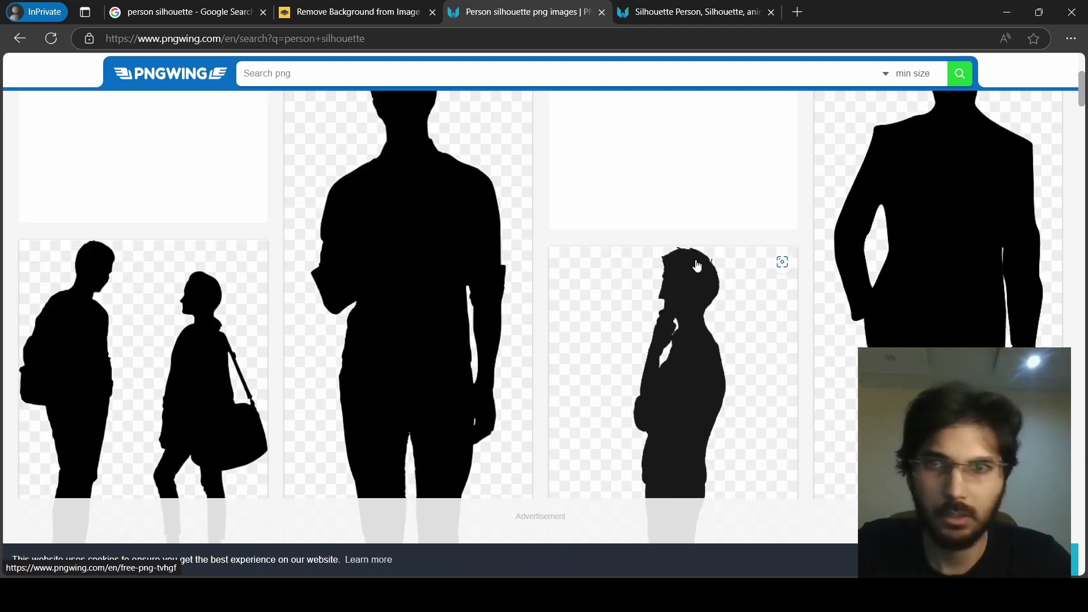
{"action": "scroll", "coordinate": [729, 267], "scroll_direction": "up", "scroll_amount": 3}
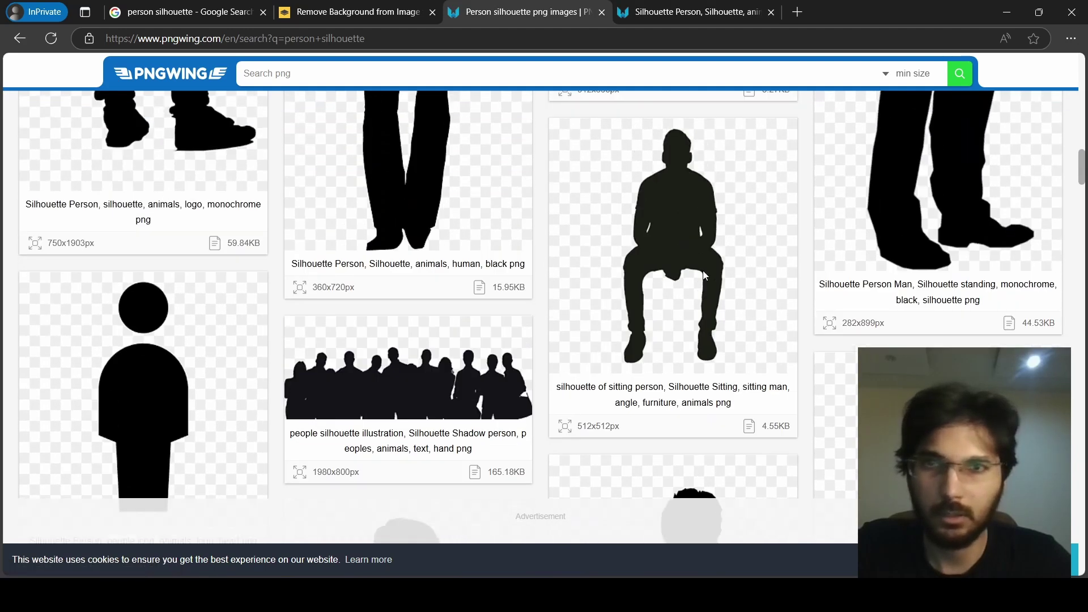
{"action": "scroll", "coordinate": [731, 270], "scroll_direction": "down", "scroll_amount": 5}
{"action": "scroll", "coordinate": [735, 270], "scroll_direction": "down", "scroll_amount": 6}
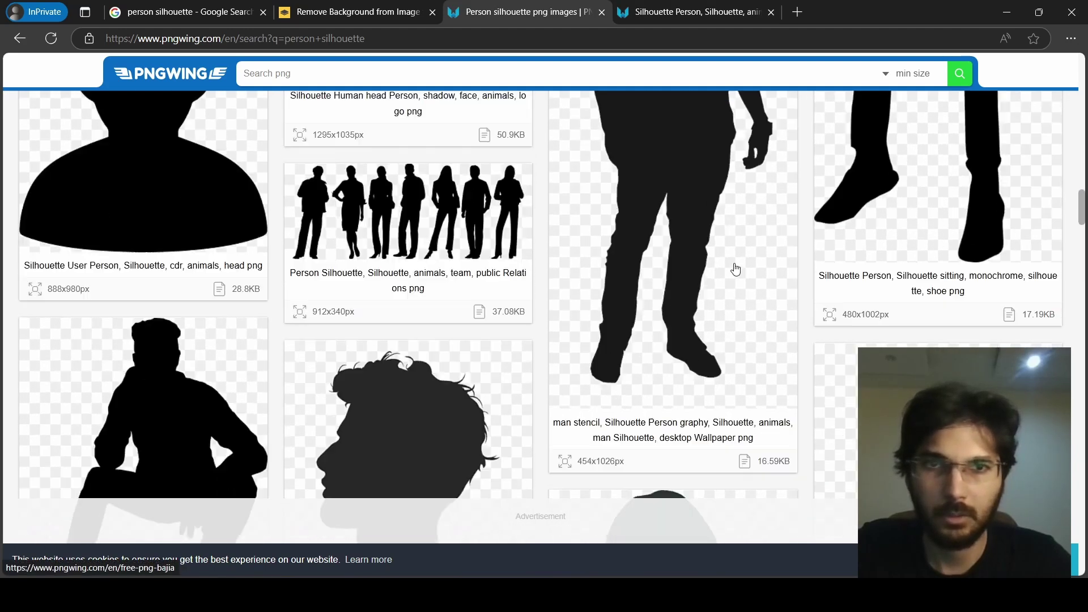
{"action": "scroll", "coordinate": [732, 267], "scroll_direction": "up", "scroll_amount": 1}
{"action": "left_click", "coordinate": [713, 210]}
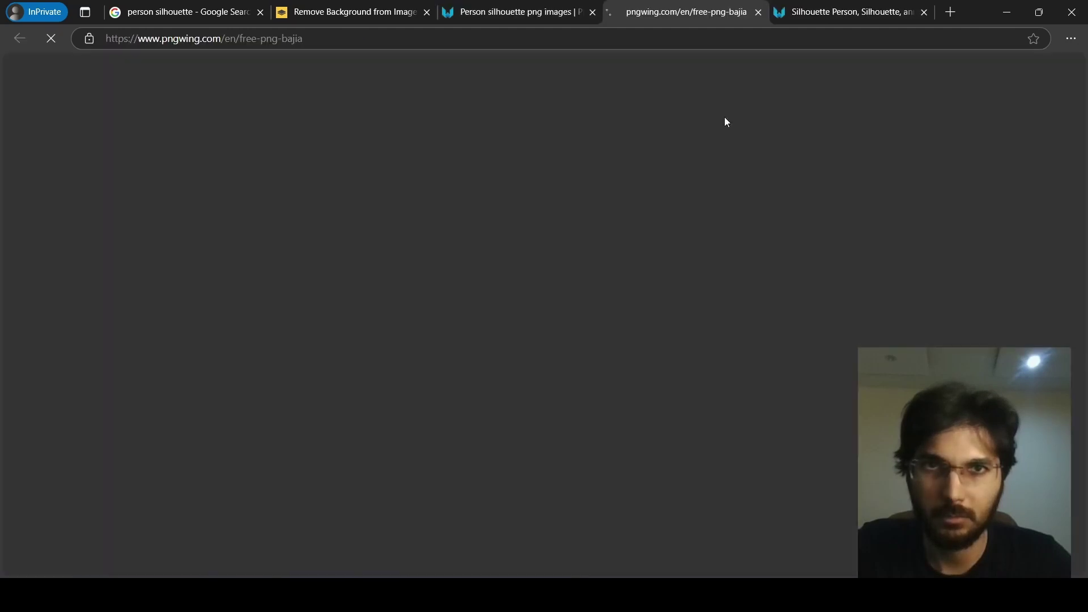
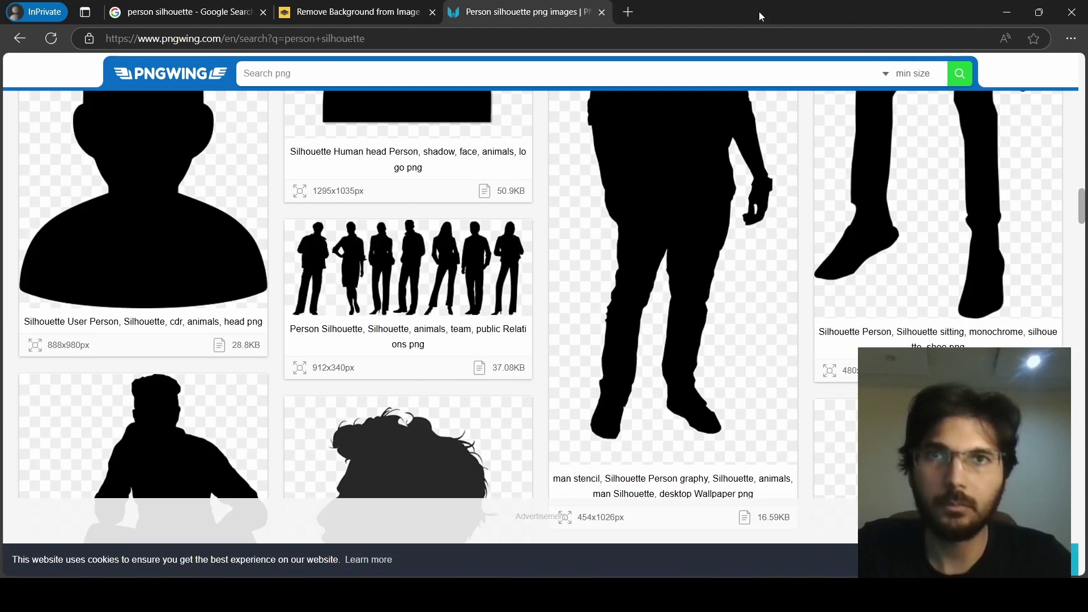
- Switch to the script in Word and look over the end of the storyboard for remaining graphics
{"action": "left_click", "coordinate": [668, 573]}
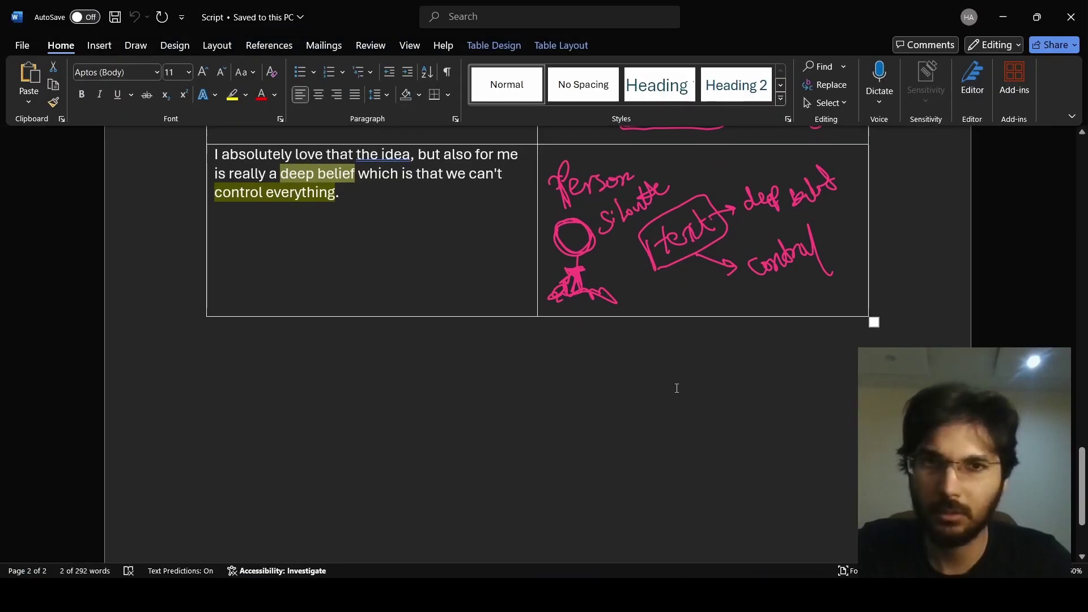
{"action": "scroll", "coordinate": [677, 387], "scroll_direction": "up", "scroll_amount": 1}
{"action": "scroll", "coordinate": [677, 387], "scroll_direction": "down", "scroll_amount": 4}
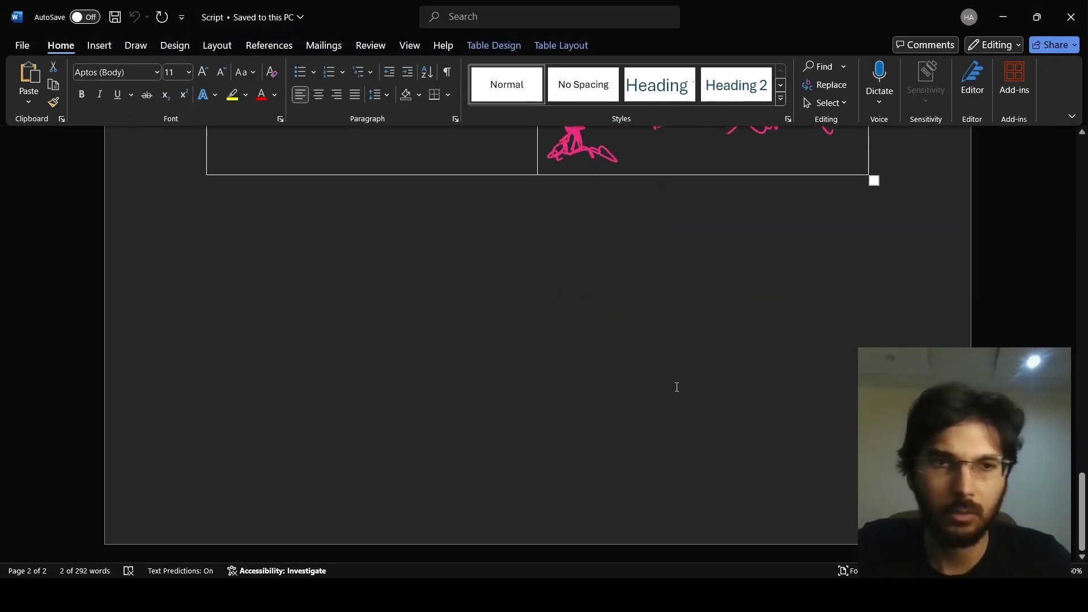
{"action": "scroll", "coordinate": [677, 387], "scroll_direction": "up", "scroll_amount": 20}
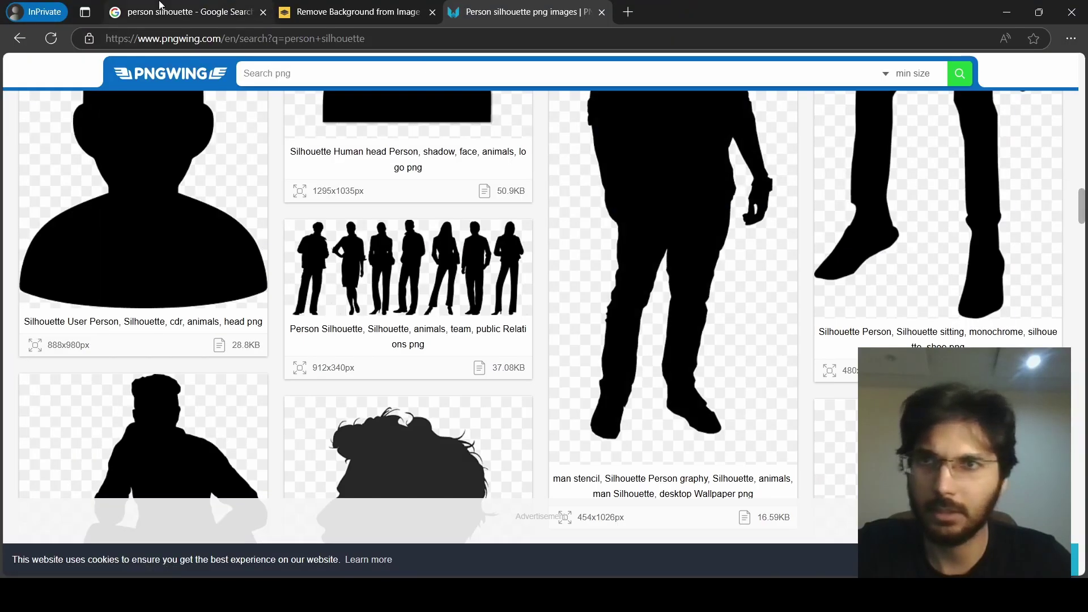
- Switch back to the browser and search Google Images for textures
{"action": "left_click", "coordinate": [187, 12]}
{"action": "left_click_drag", "start_coordinate": [230, 87], "coordinate": [142, 92]}
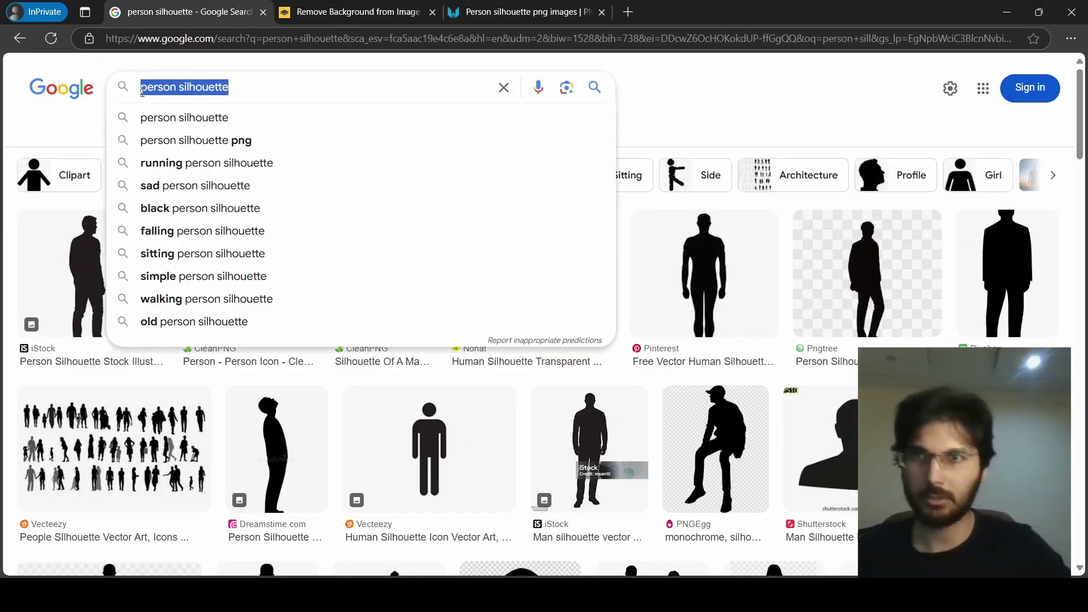
{"action": "type", "text": "textures"}
{"action": "key", "text": "Return"}
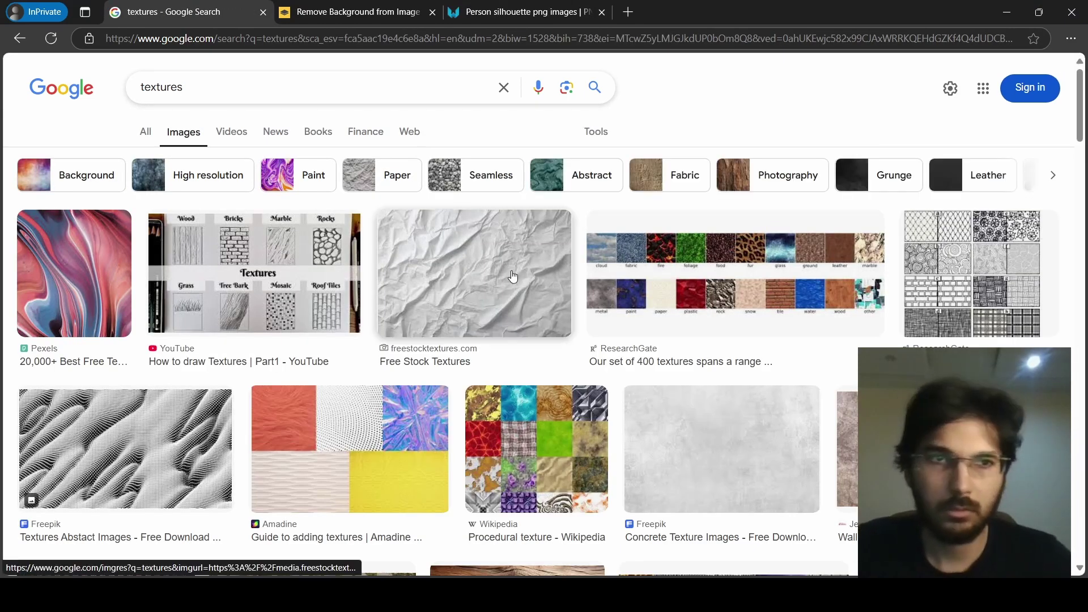
- Open freestocktextures.com from the crumpled-paper image, download the White Wrinkled Sheet Of Paper texture and skim the related paper textures
{"action": "left_click", "coordinate": [513, 276]}
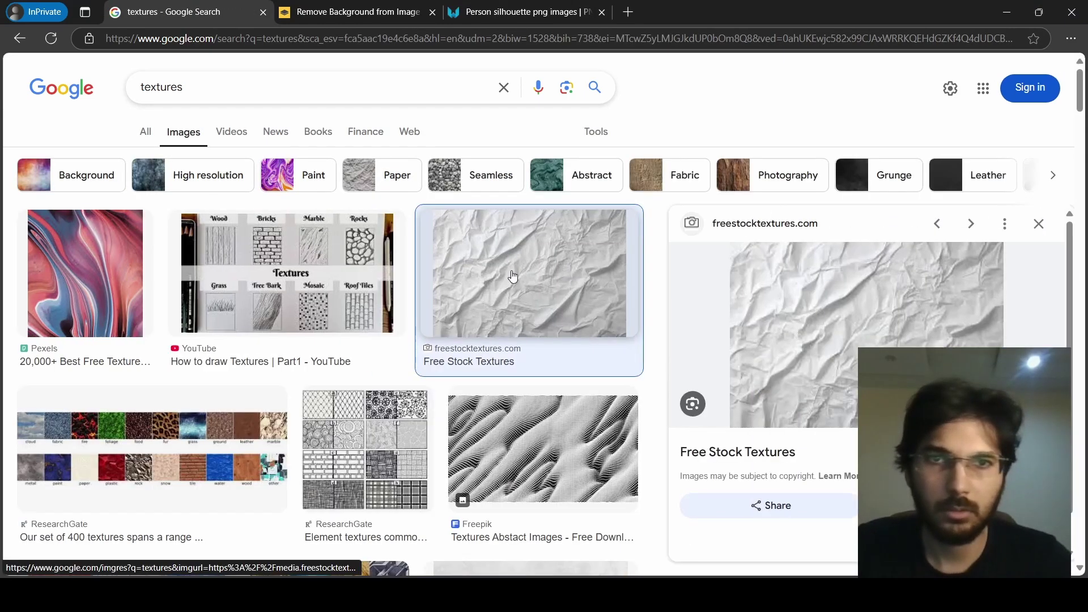
{"action": "left_click", "coordinate": [760, 276]}
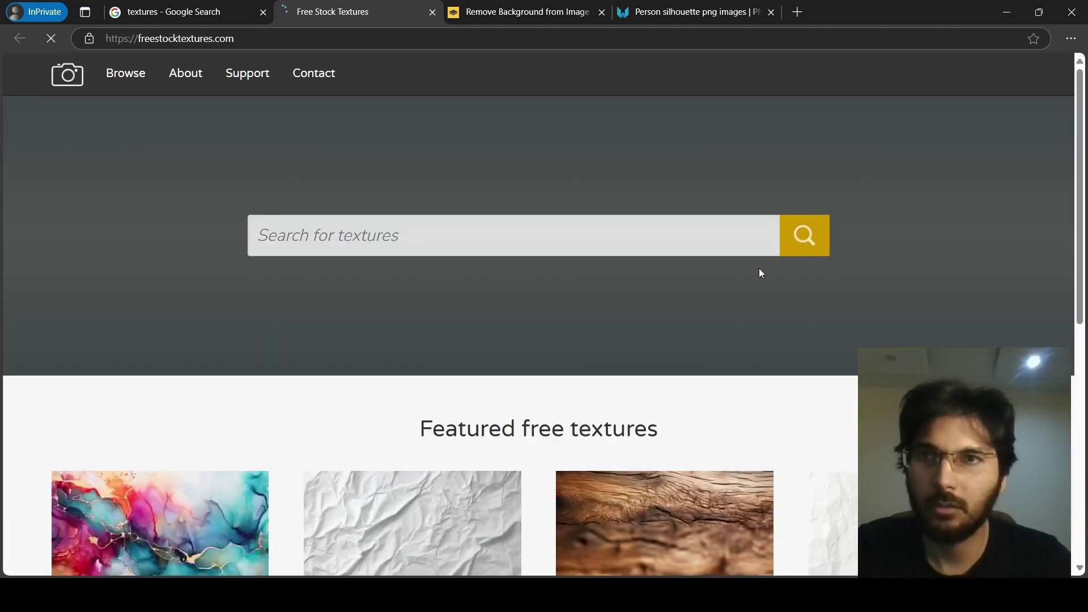
{"action": "scroll", "coordinate": [694, 266], "scroll_direction": "down", "scroll_amount": 5}
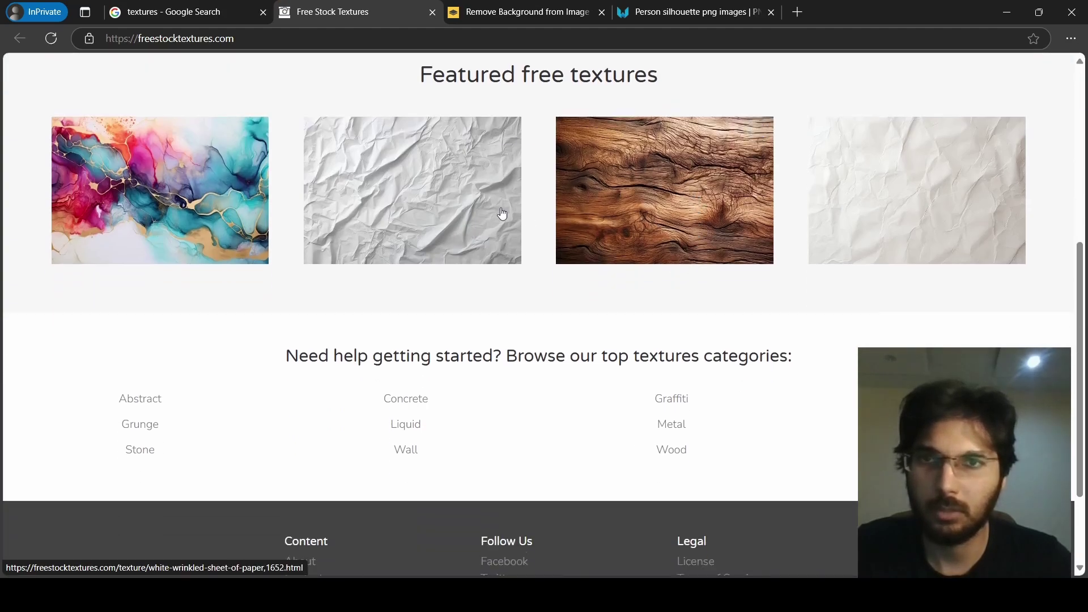
{"action": "left_click", "coordinate": [479, 182]}
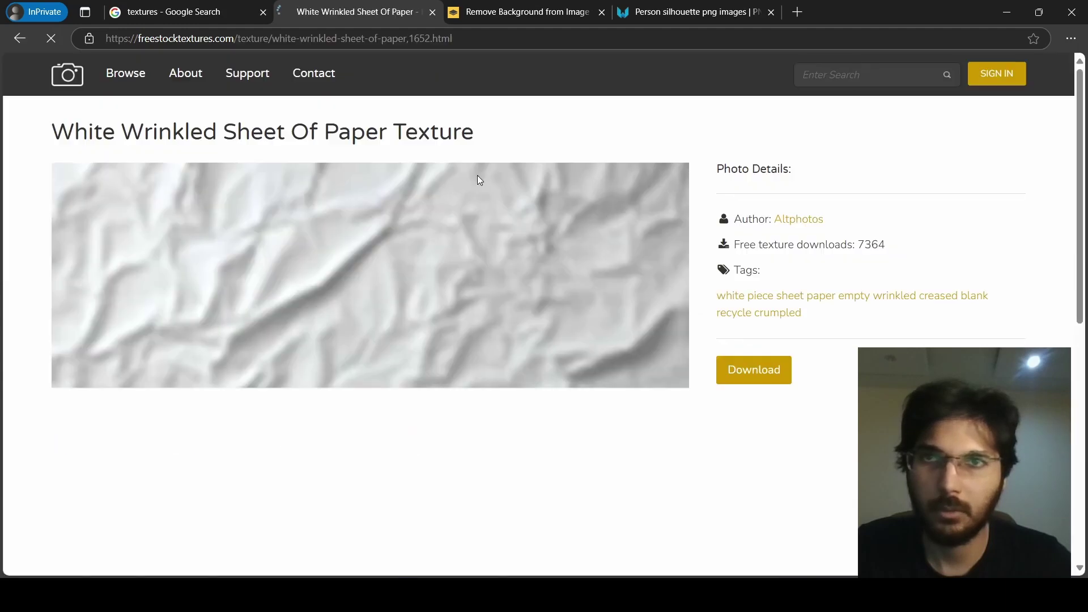
{"action": "left_click", "coordinate": [734, 376]}
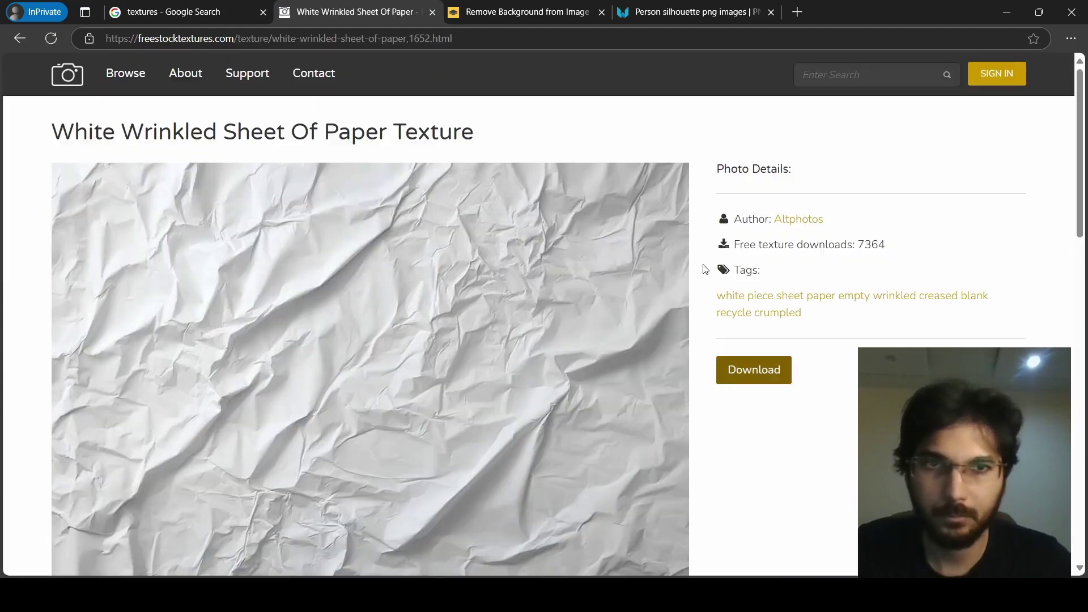
{"action": "scroll", "coordinate": [703, 266], "scroll_direction": "down", "scroll_amount": 10}
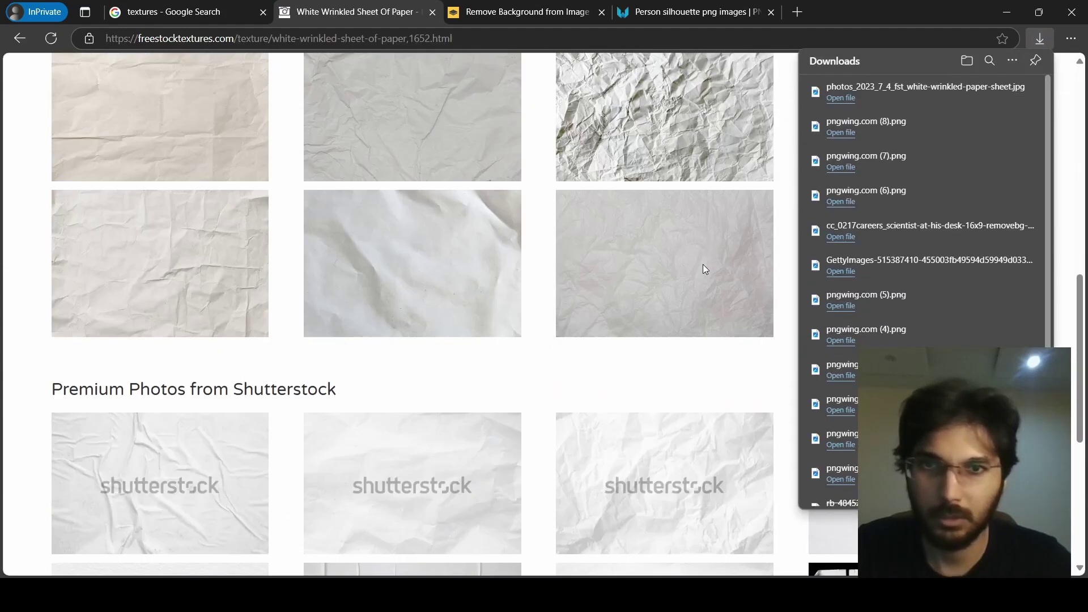
{"action": "scroll", "coordinate": [703, 267], "scroll_direction": "up", "scroll_amount": 1}
{"action": "scroll", "coordinate": [705, 270], "scroll_direction": "up", "scroll_amount": 1}
{"action": "scroll", "coordinate": [705, 270], "scroll_direction": "up", "scroll_amount": 6}
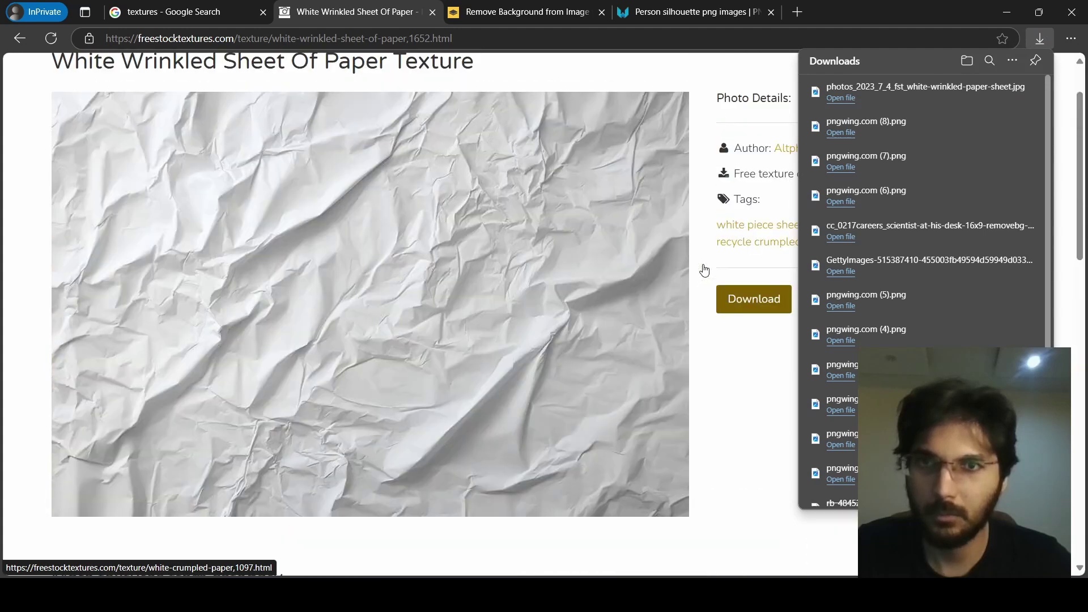
- Look over the remaining related paper textures, then open the full texture catalogue of freestocktextures.com
{"action": "scroll", "coordinate": [705, 271], "scroll_direction": "down", "scroll_amount": 6}
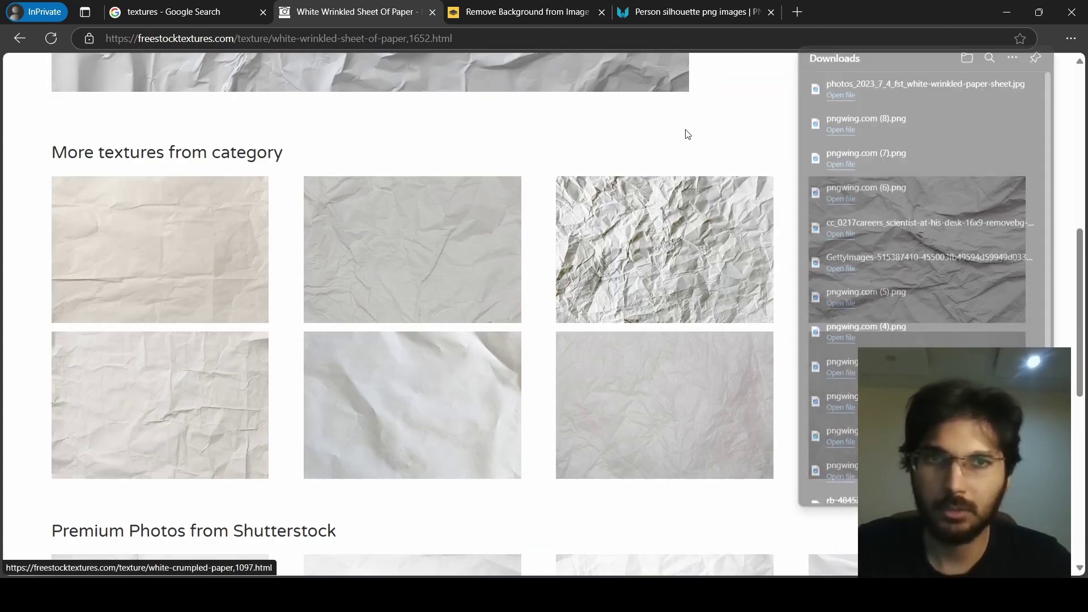
{"action": "scroll", "coordinate": [711, 215], "scroll_direction": "down", "scroll_amount": 4}
{"action": "scroll", "coordinate": [712, 224], "scroll_direction": "down", "scroll_amount": 3}
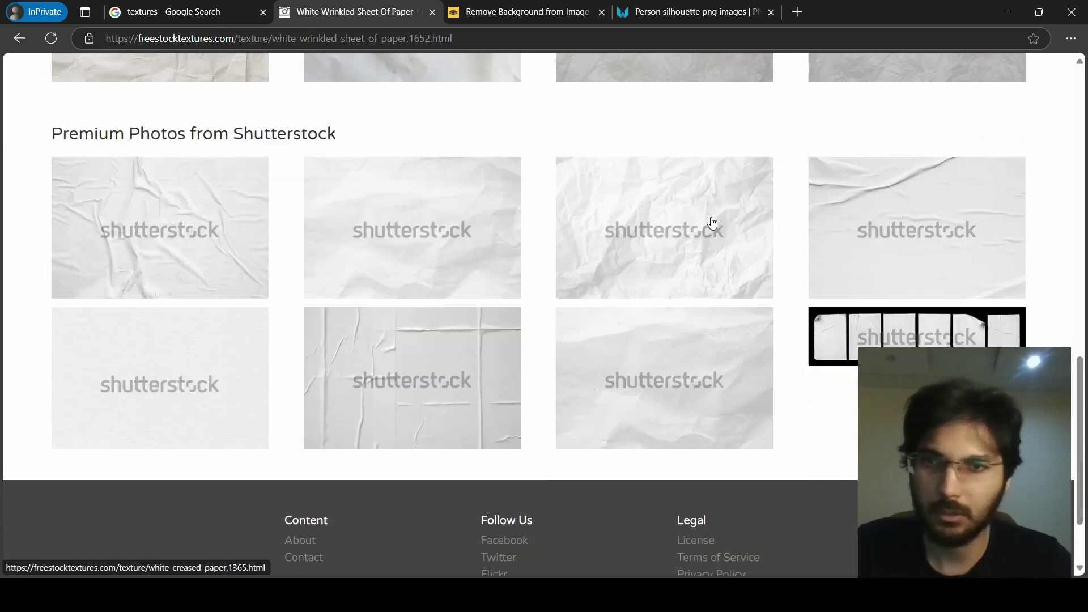
{"action": "scroll", "coordinate": [712, 223], "scroll_direction": "up", "scroll_amount": 12}
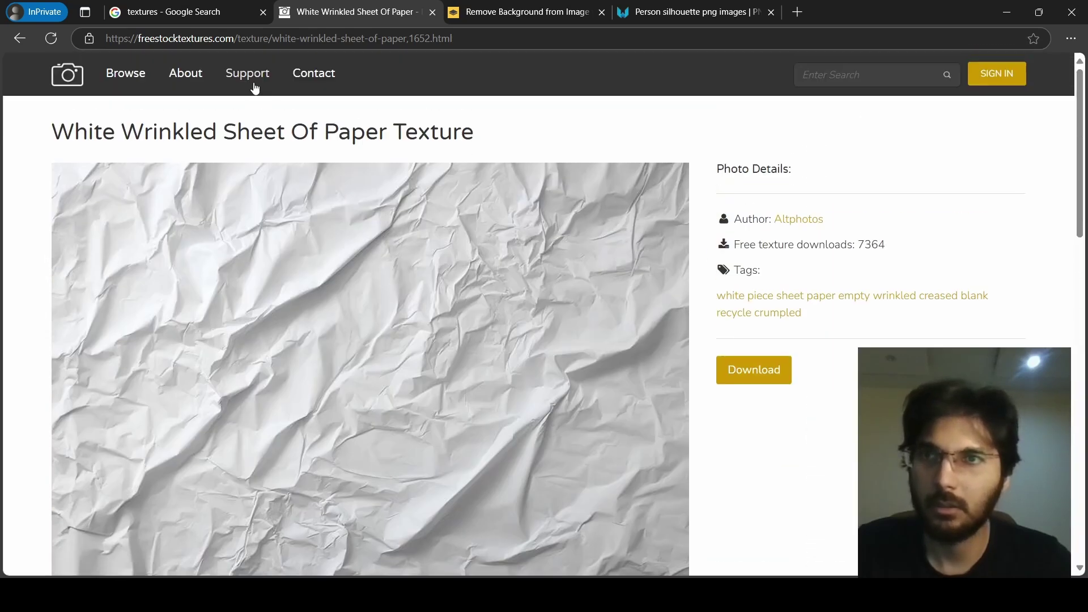
{"action": "left_click", "coordinate": [124, 77]}
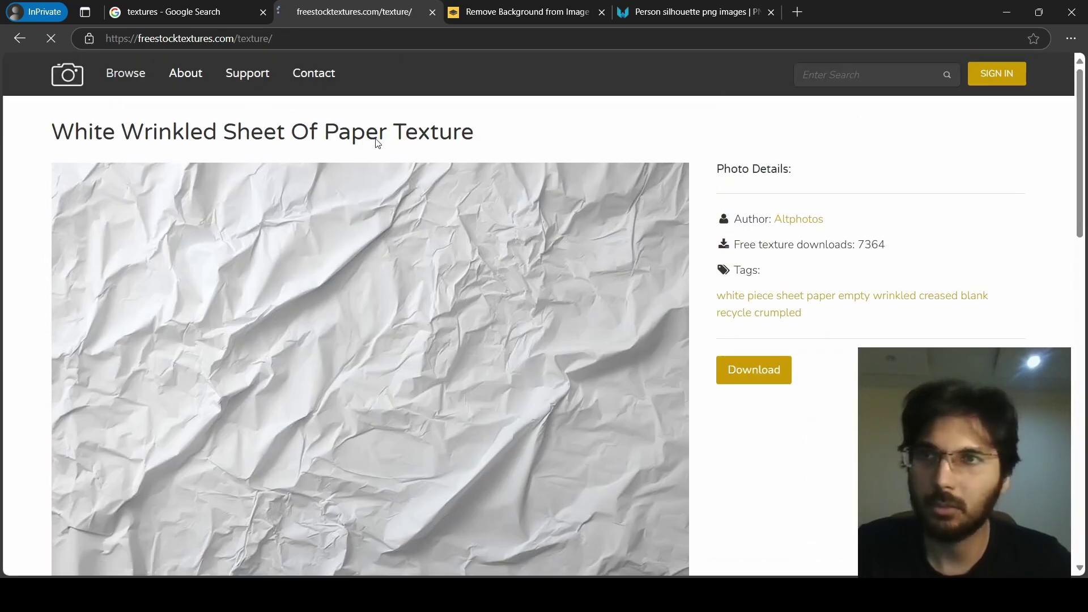
- Browse the free textures for a suitable background, then open and download the Black and White Grunge Wall texture
{"action": "scroll", "coordinate": [569, 265], "scroll_direction": "down", "scroll_amount": 5}
{"action": "scroll", "coordinate": [570, 264], "scroll_direction": "down", "scroll_amount": 9}
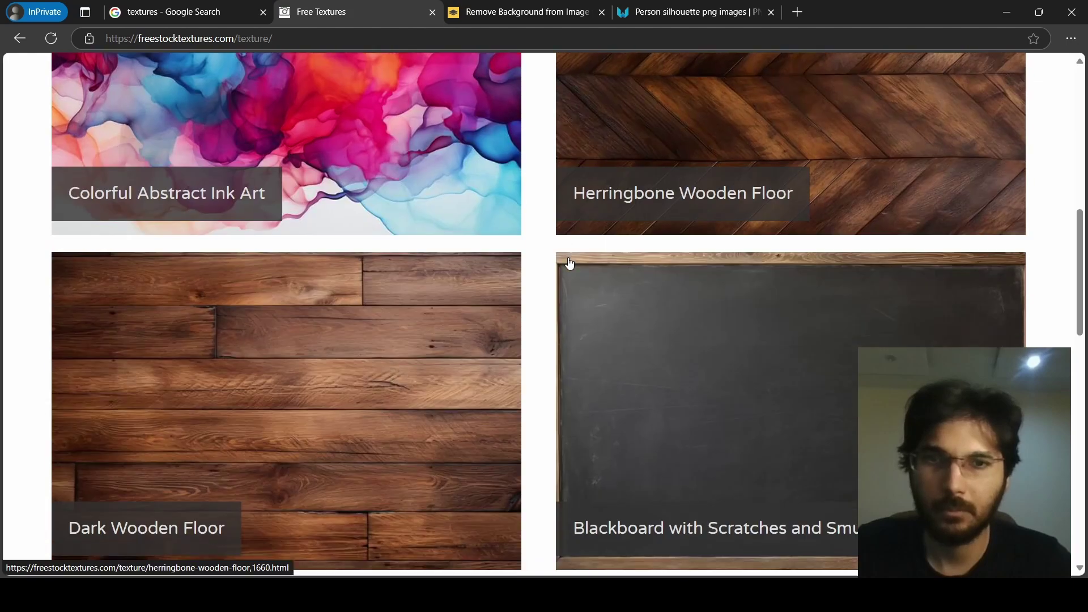
{"action": "scroll", "coordinate": [574, 262], "scroll_direction": "down", "scroll_amount": 18}
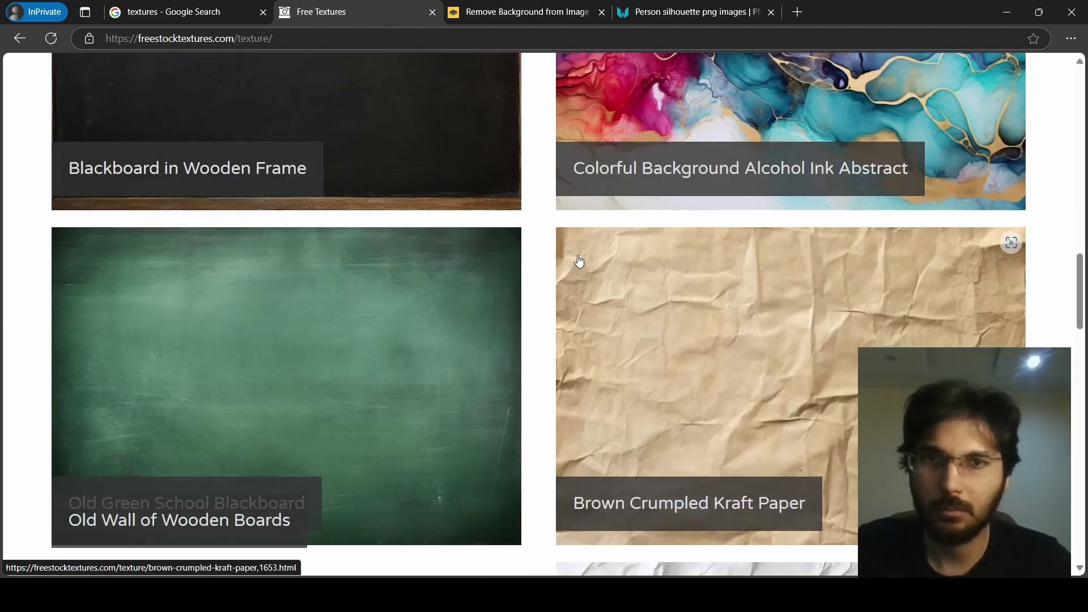
{"action": "scroll", "coordinate": [590, 278], "scroll_direction": "down", "scroll_amount": 20}
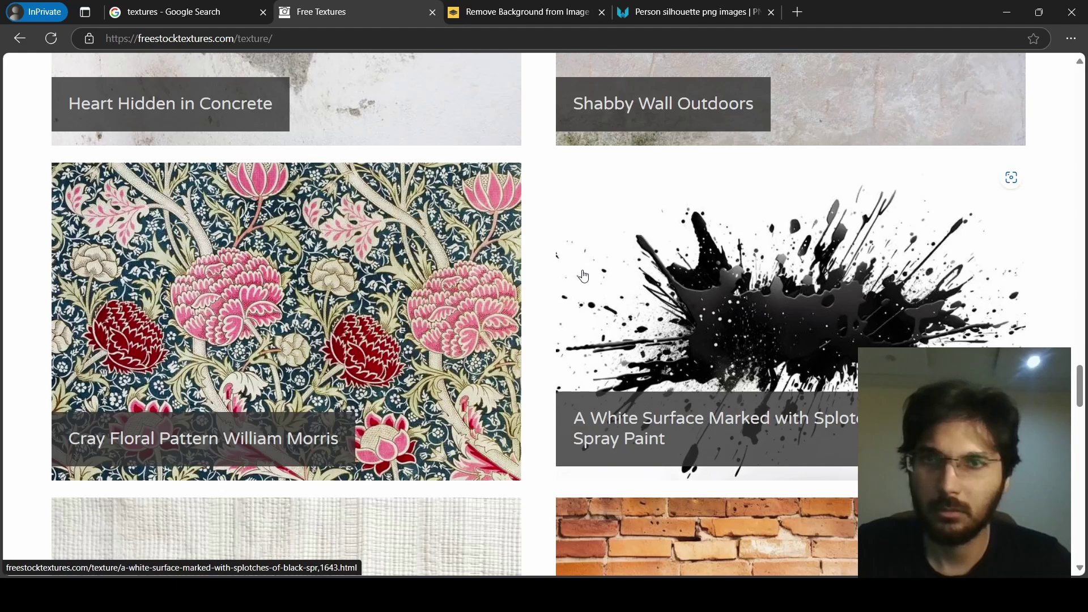
{"action": "scroll", "coordinate": [584, 276], "scroll_direction": "up", "scroll_amount": 3}
{"action": "scroll", "coordinate": [584, 276], "scroll_direction": "down", "scroll_amount": 11}
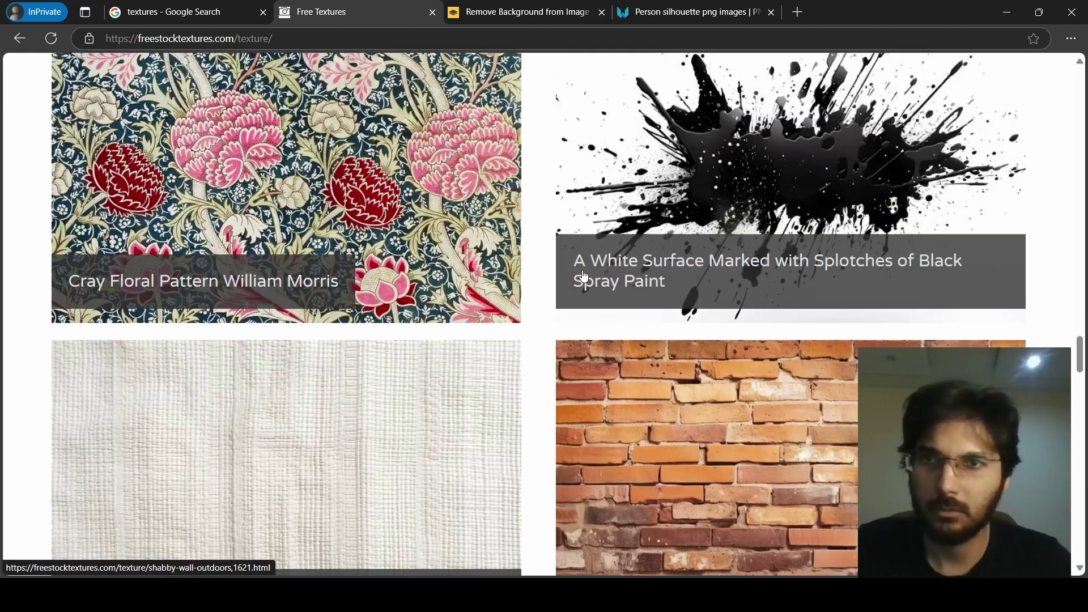
{"action": "scroll", "coordinate": [584, 277], "scroll_direction": "down", "scroll_amount": 8}
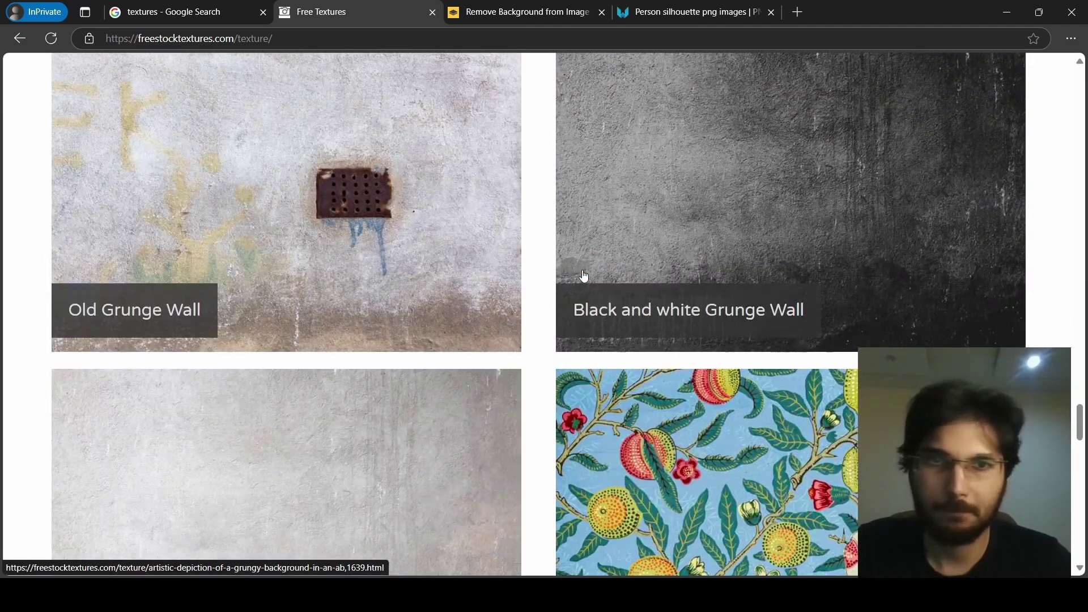
{"action": "left_click", "coordinate": [642, 208]}
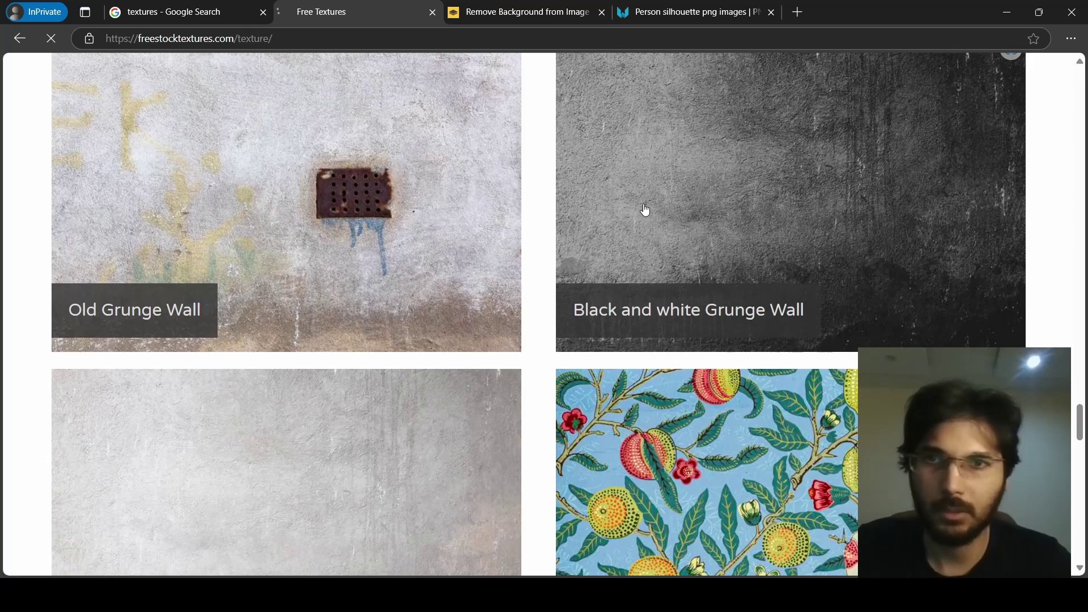
{"action": "scroll", "coordinate": [603, 240], "scroll_direction": "down", "scroll_amount": 5}
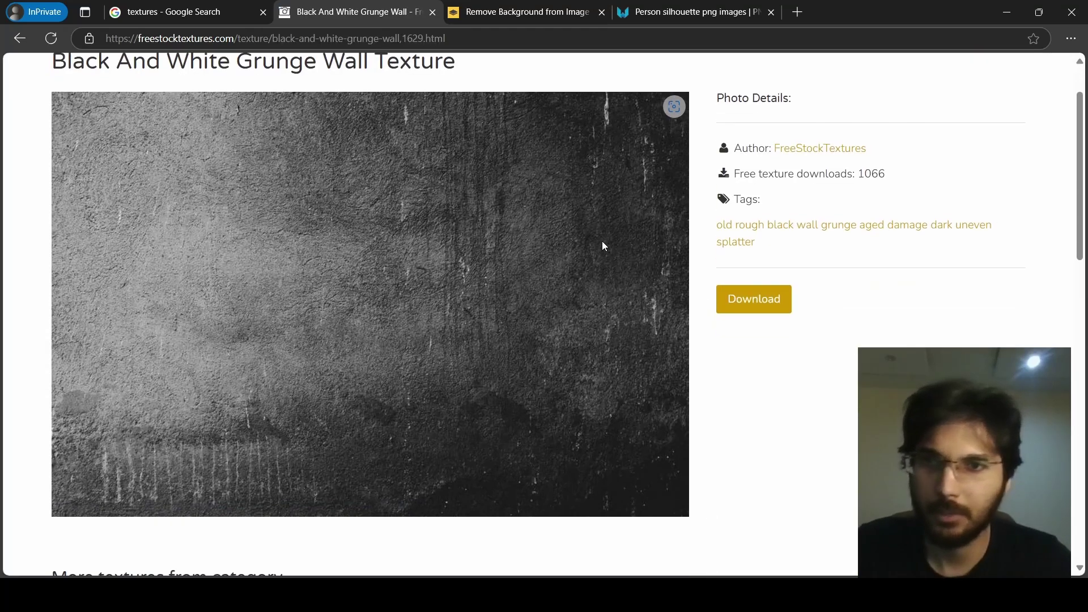
{"action": "scroll", "coordinate": [602, 241], "scroll_direction": "up", "scroll_amount": 8}
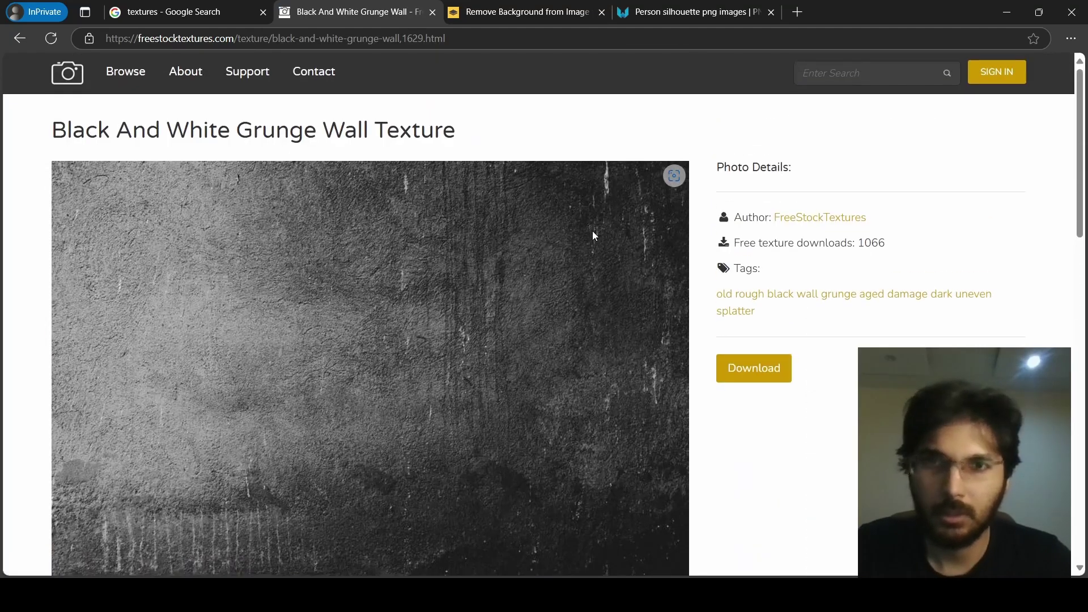
{"action": "scroll", "coordinate": [594, 235], "scroll_direction": "down", "scroll_amount": 2}
{"action": "left_click", "coordinate": [726, 298]}
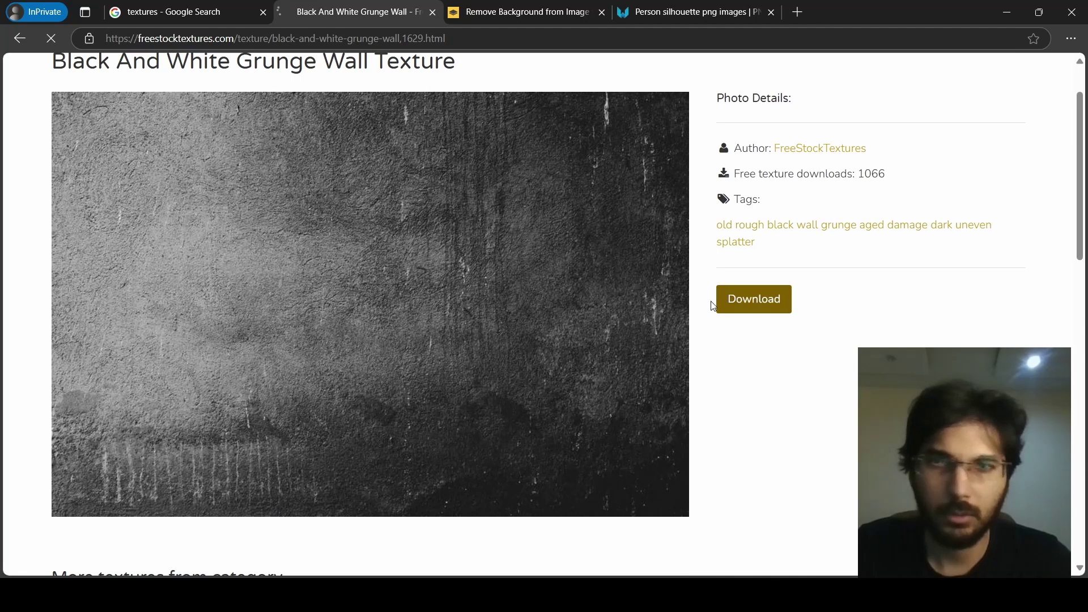
- Return to the texture catalogue and download the Grunge Rough Gray Wall texture
{"action": "left_click", "coordinate": [20, 38]}
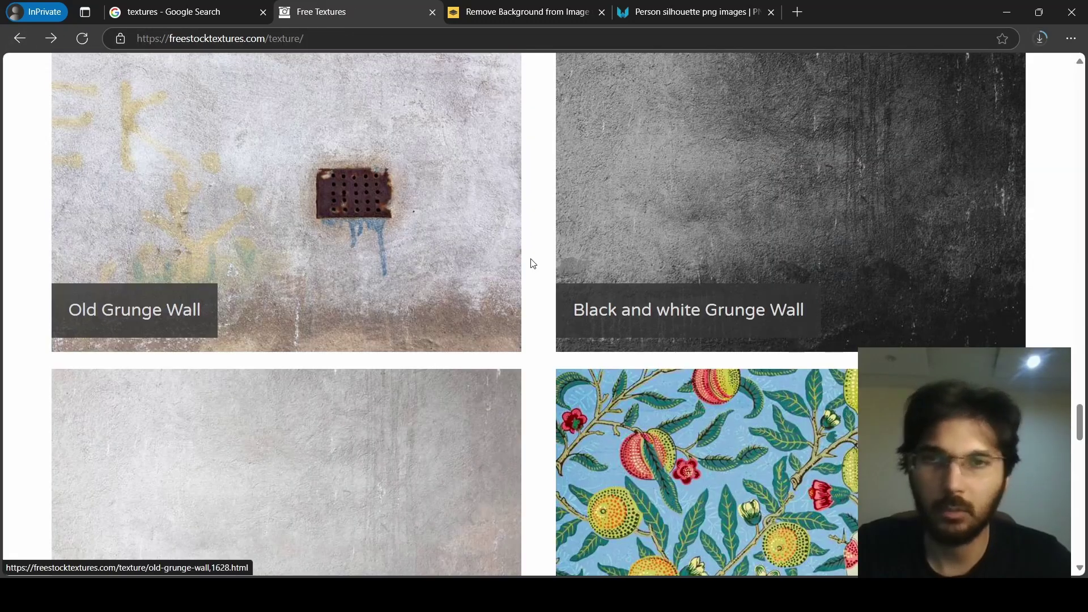
{"action": "scroll", "coordinate": [499, 232], "scroll_direction": "down", "scroll_amount": 5}
{"action": "left_click", "coordinate": [362, 226]}
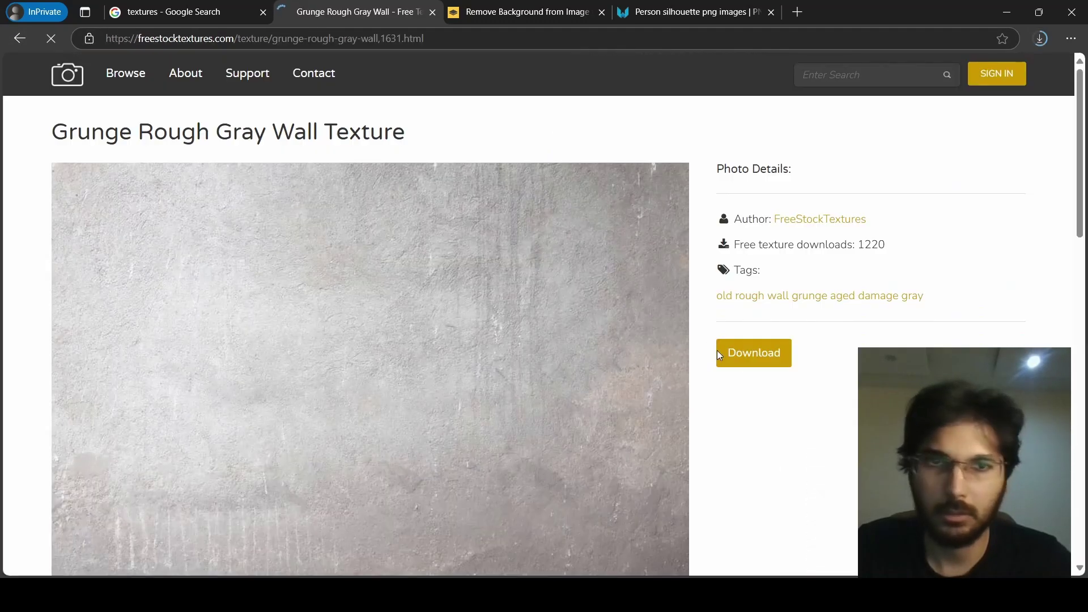
{"action": "left_click", "coordinate": [739, 363]}
- Go back to the catalogue, find the White Fiber Fabric texture further down and download it
{"action": "left_click", "coordinate": [19, 38]}
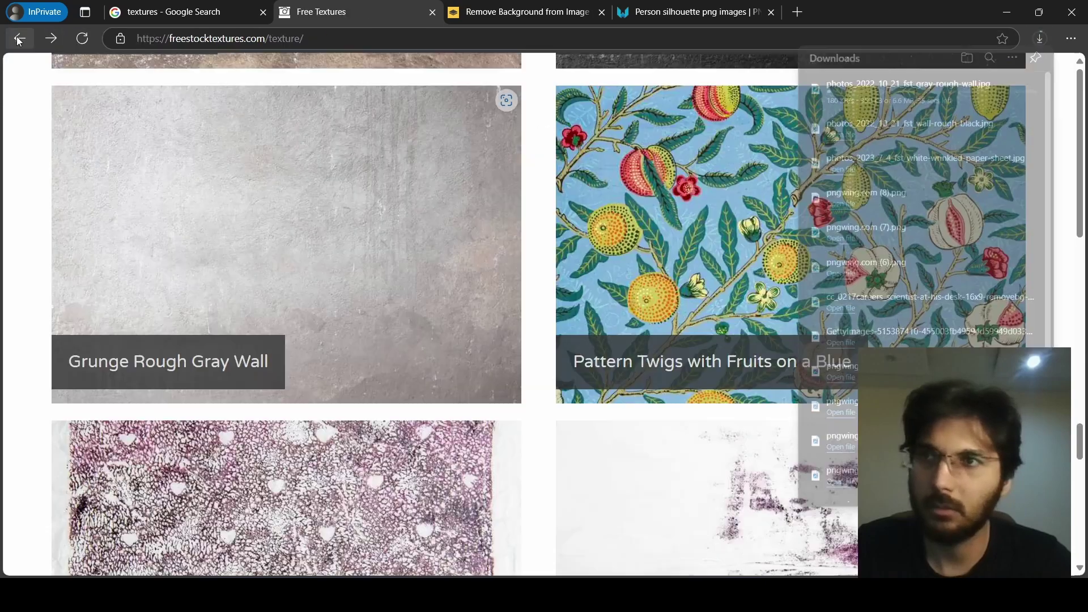
{"action": "scroll", "coordinate": [619, 343], "scroll_direction": "down", "scroll_amount": 5}
{"action": "scroll", "coordinate": [619, 339], "scroll_direction": "down", "scroll_amount": 15}
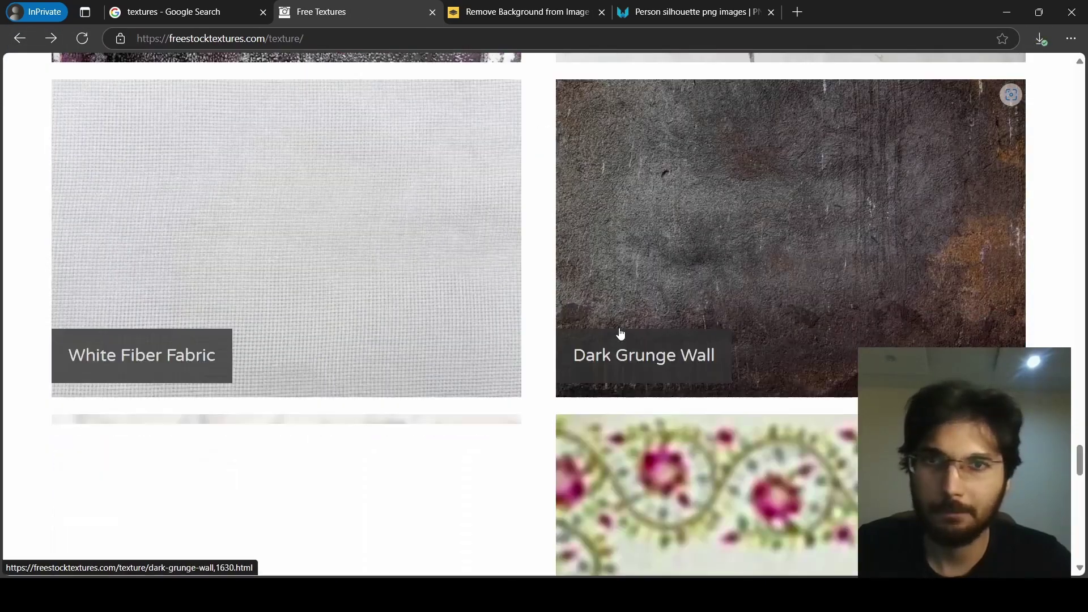
{"action": "left_click", "coordinate": [446, 231]}
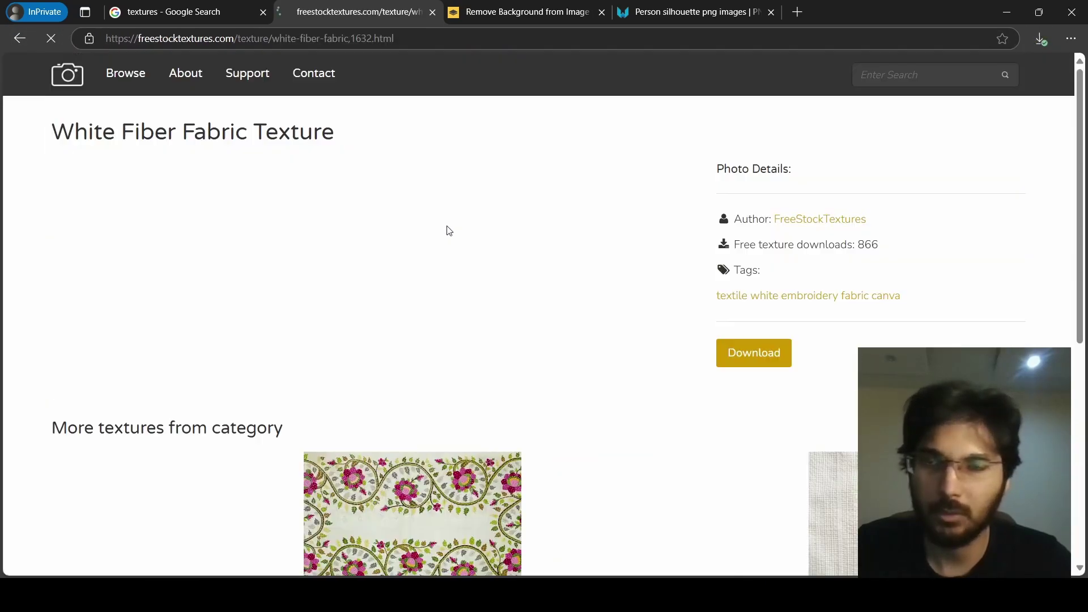
{"action": "left_click", "coordinate": [763, 360]}
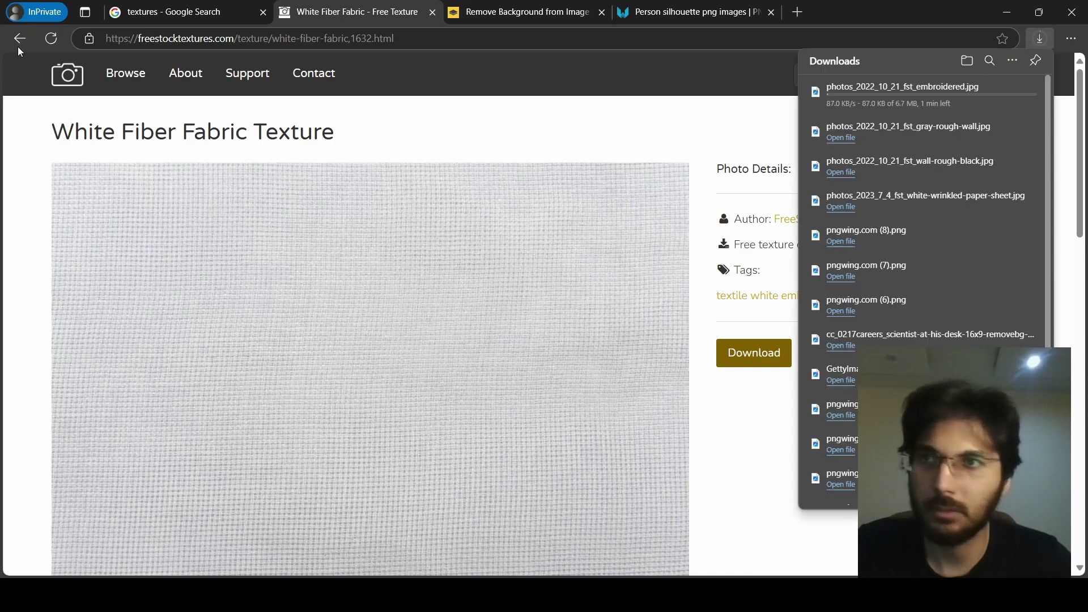
- Return to the catalogue and look through the fabric and pattern textures, ending at the start of the list
{"action": "left_click", "coordinate": [20, 38]}
{"action": "scroll", "coordinate": [677, 358], "scroll_direction": "down", "scroll_amount": 10}
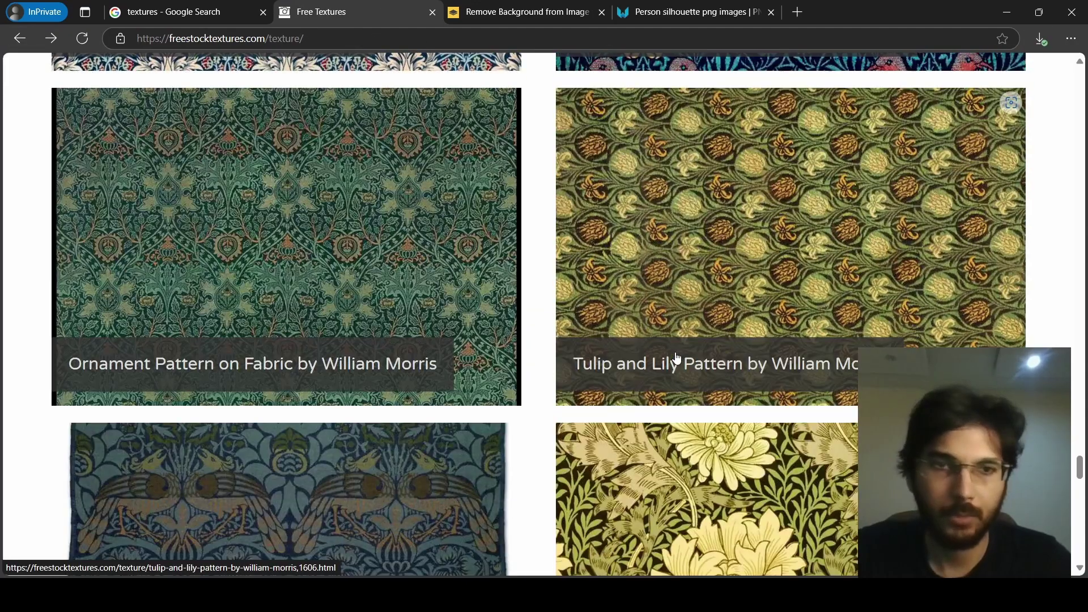
{"action": "scroll", "coordinate": [677, 358], "scroll_direction": "down", "scroll_amount": 10}
{"action": "scroll", "coordinate": [541, 314], "scroll_direction": "up", "scroll_amount": 20}
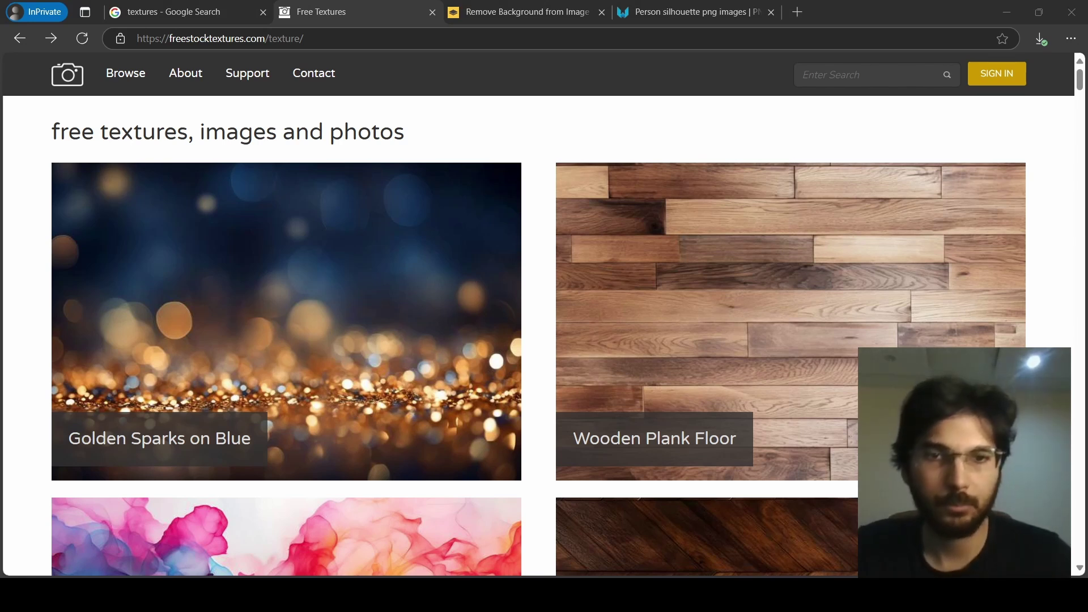
- Switch to File Explorer and review the project's folders and the collected images in the Assets folder of Editing a Reel from Scratch
{"action": "key", "text": "alt+Tab"}
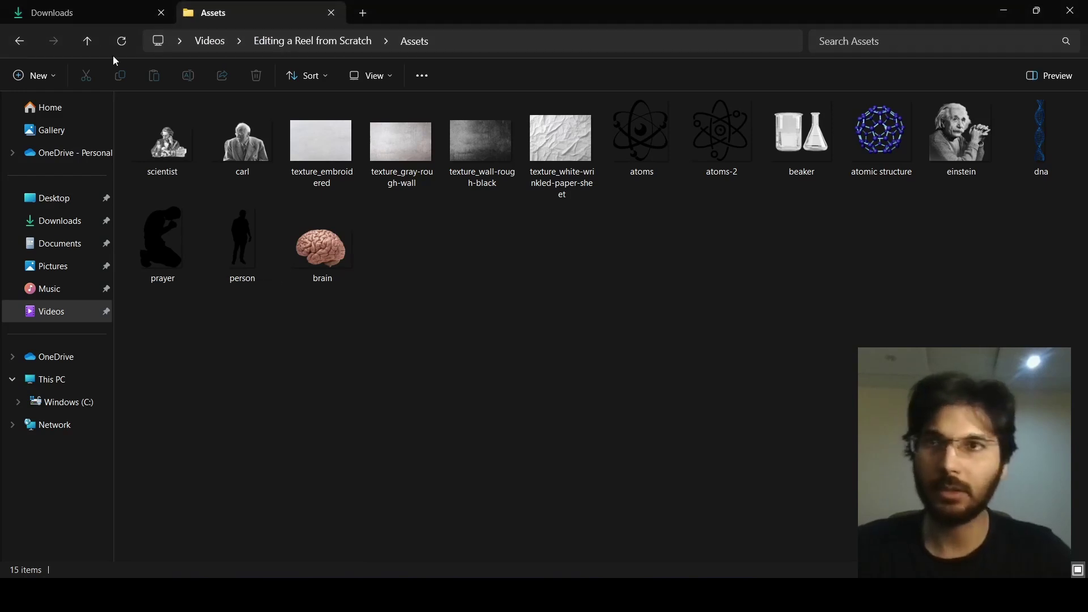
{"action": "left_click", "coordinate": [20, 41]}
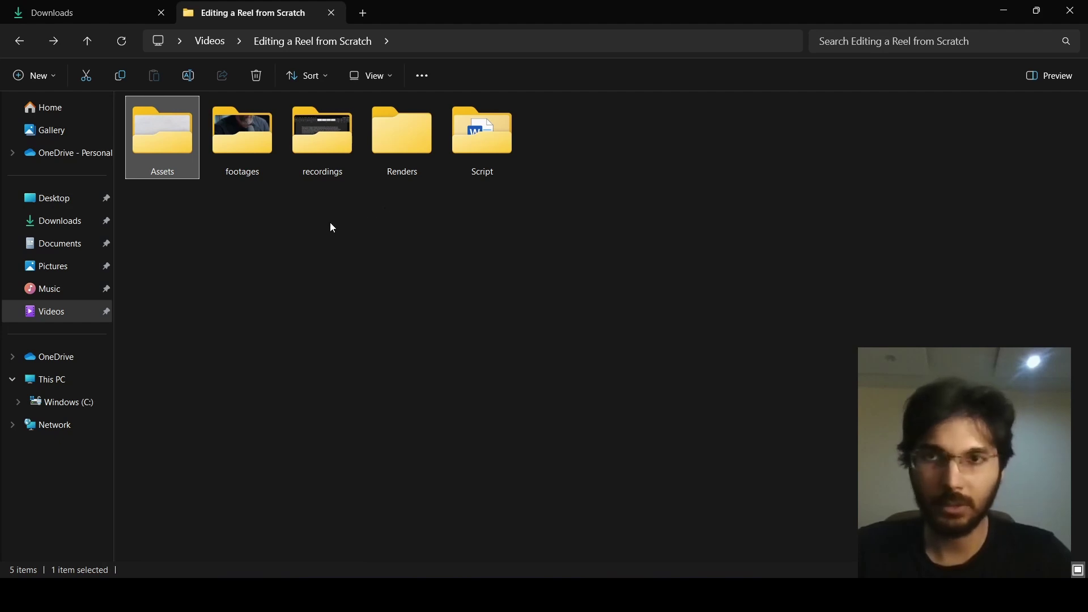
{"action": "double_click", "coordinate": [168, 162]}
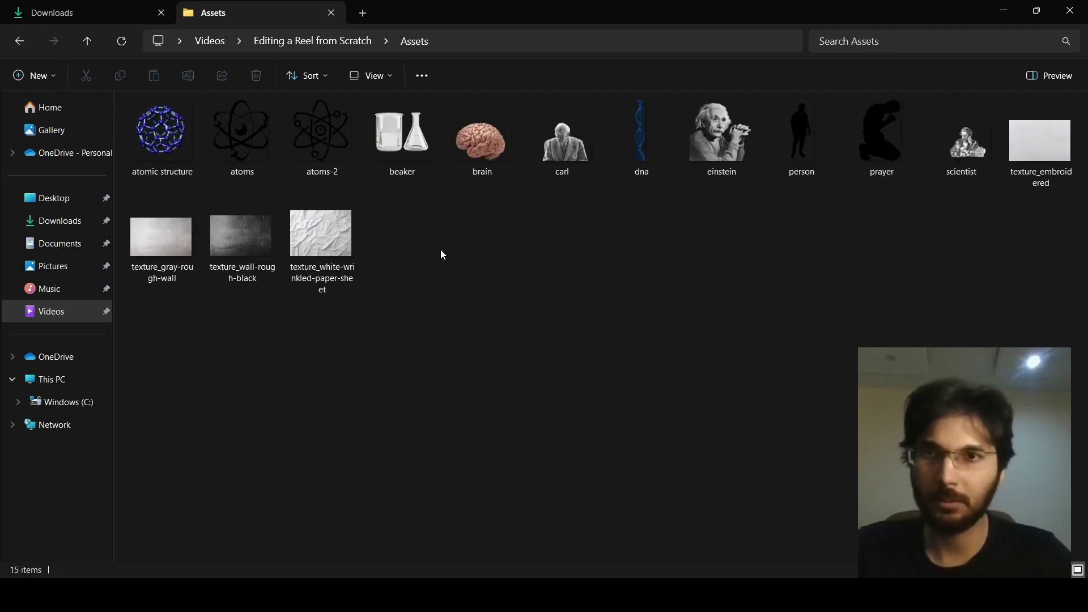